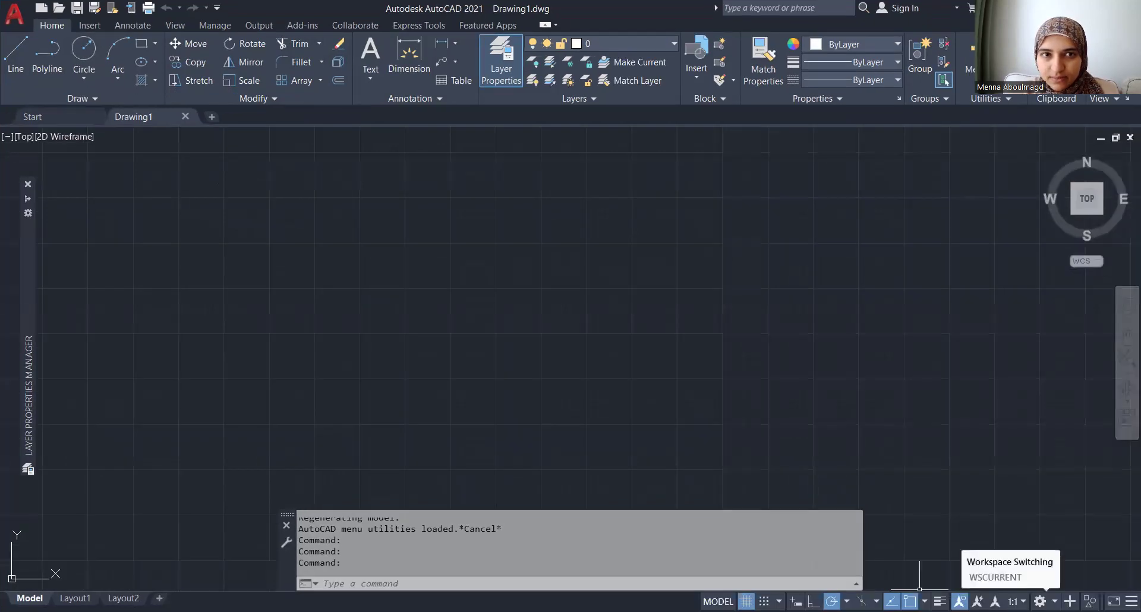
Step: Choose 3D Modeling from the status-bar Workspace Switching list
left_click(1041, 602)
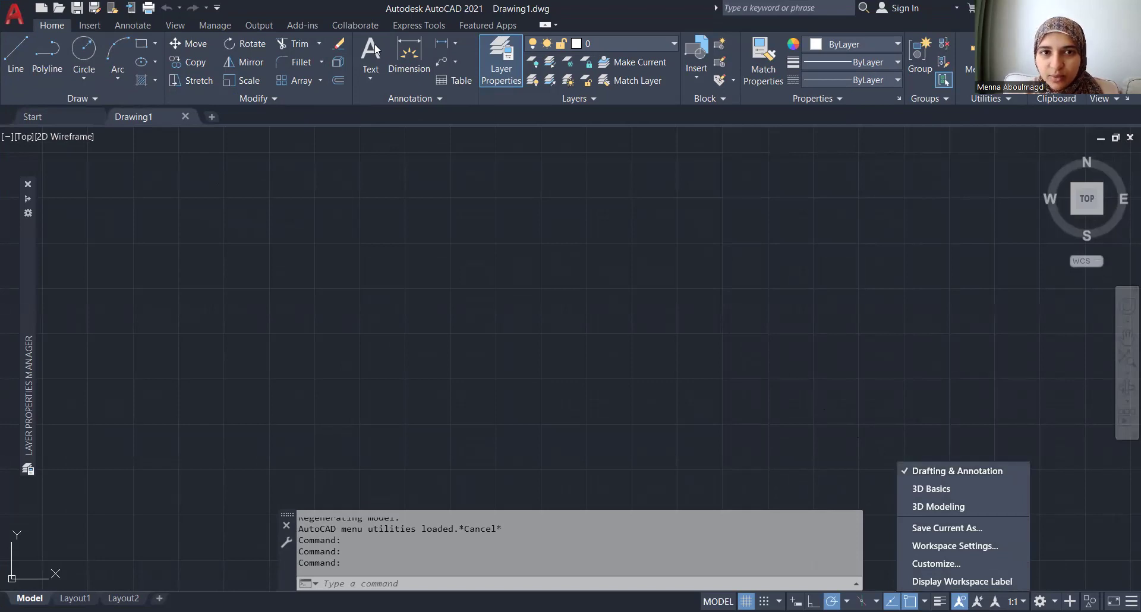
key("Escape")
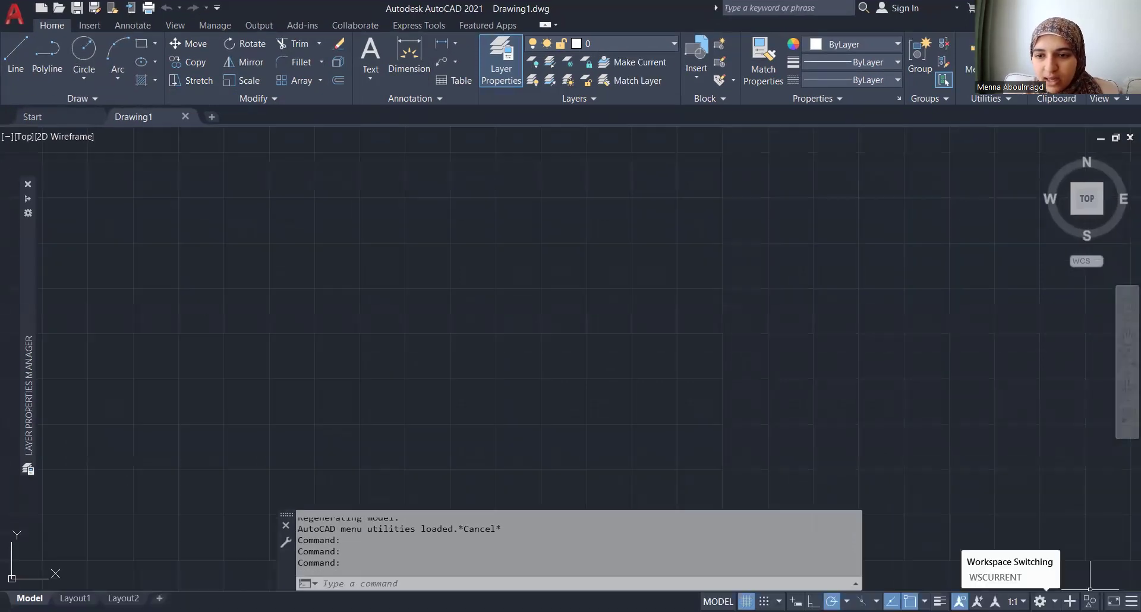
left_click(1041, 601)
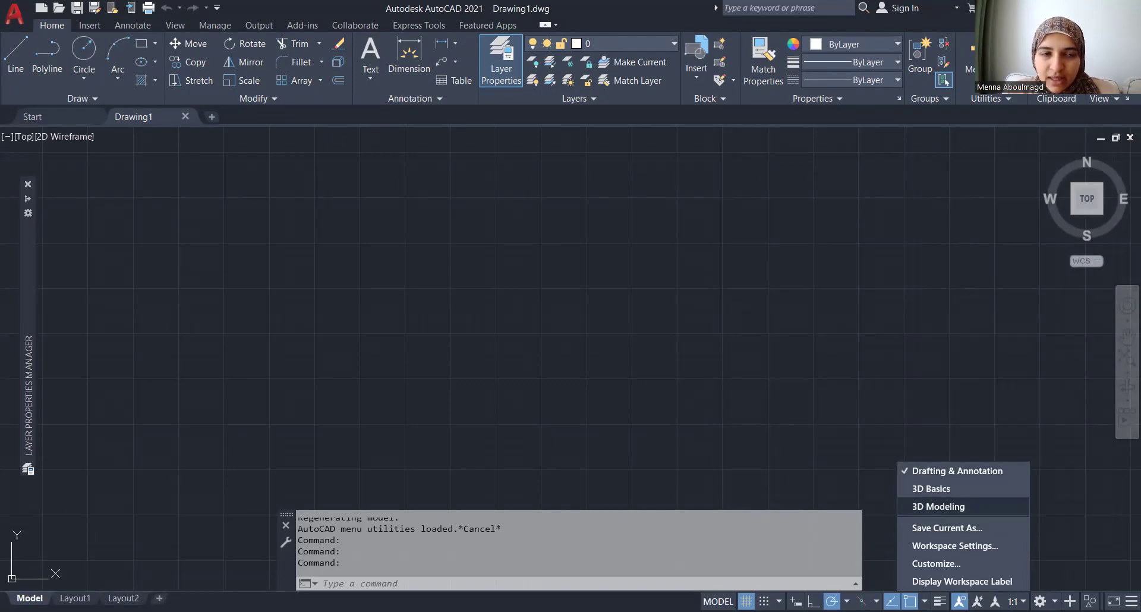
left_click(940, 507)
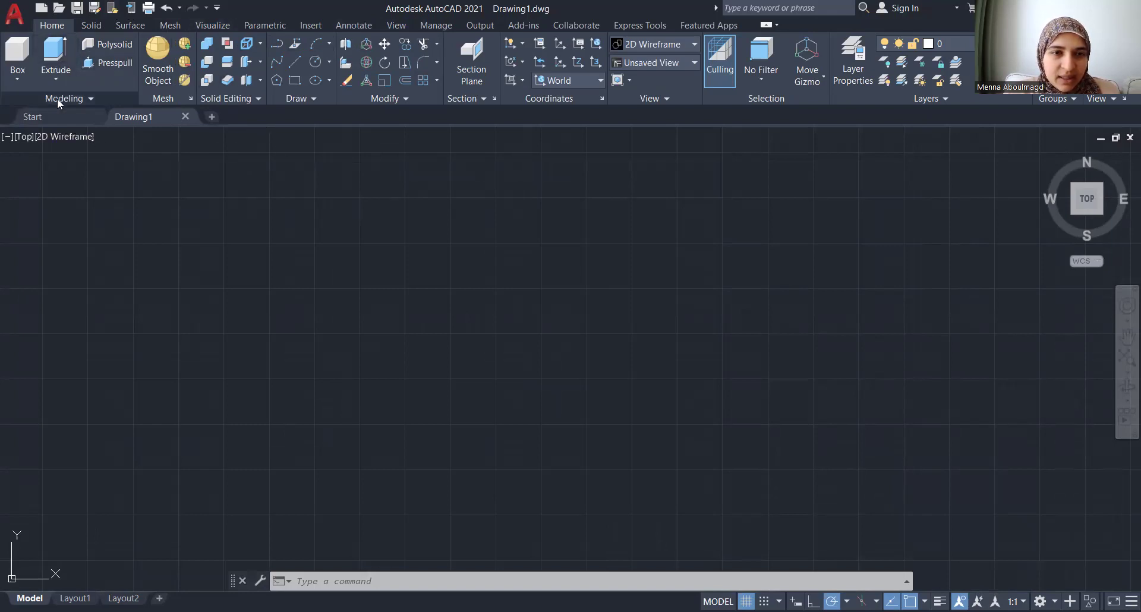
left_click(303, 101)
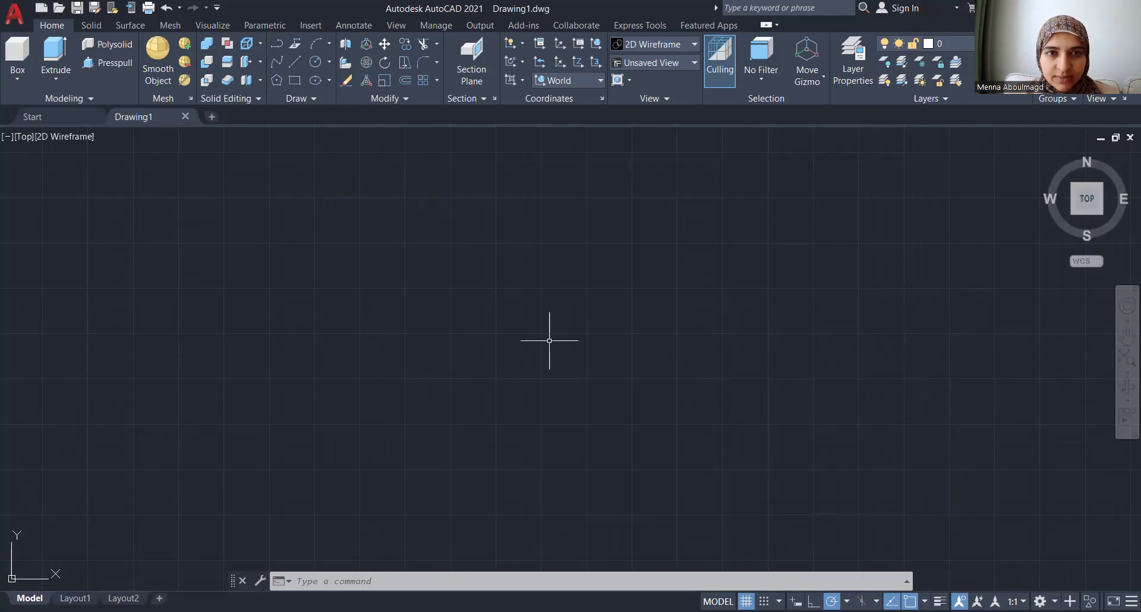
mouse_move(1087, 198)
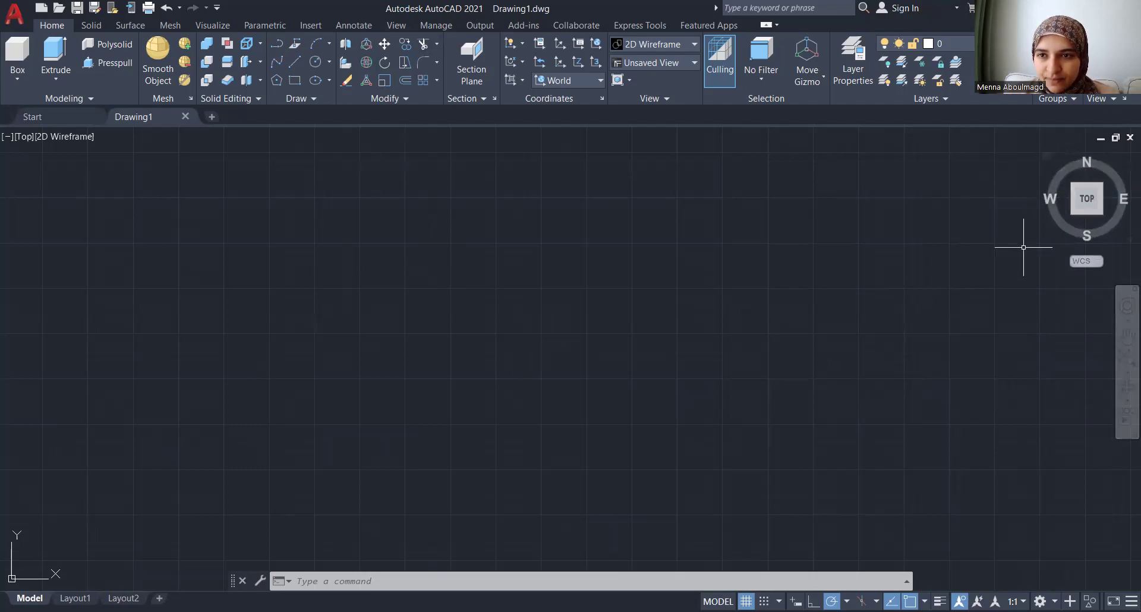
mouse_move(1046, 158)
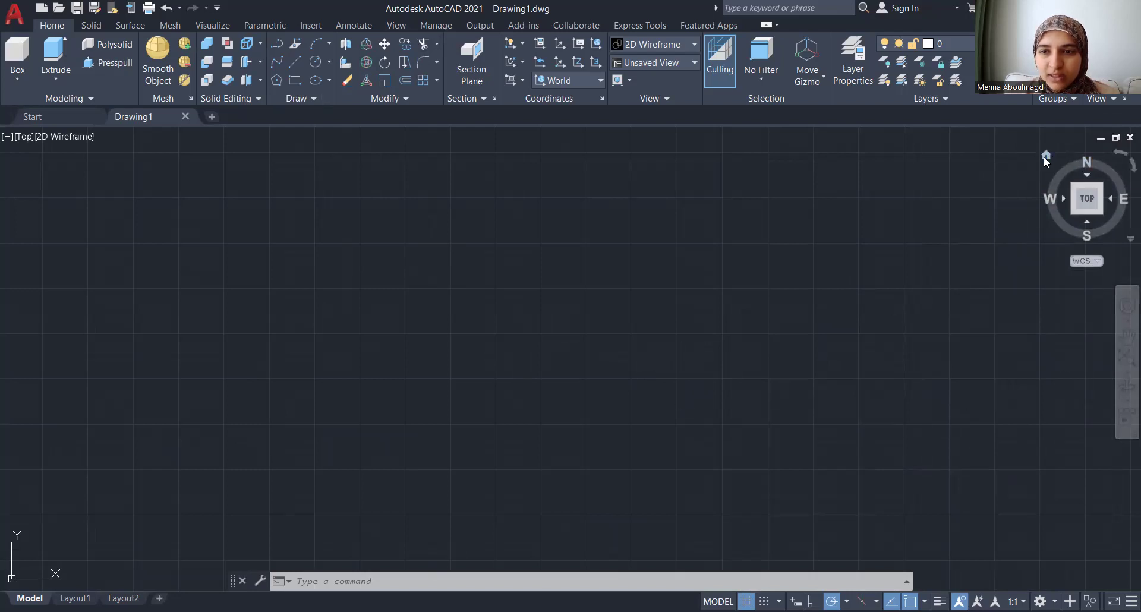
Step: Switch to the home isometric view, then zoom and pan around the empty drawing
left_click(1047, 157)
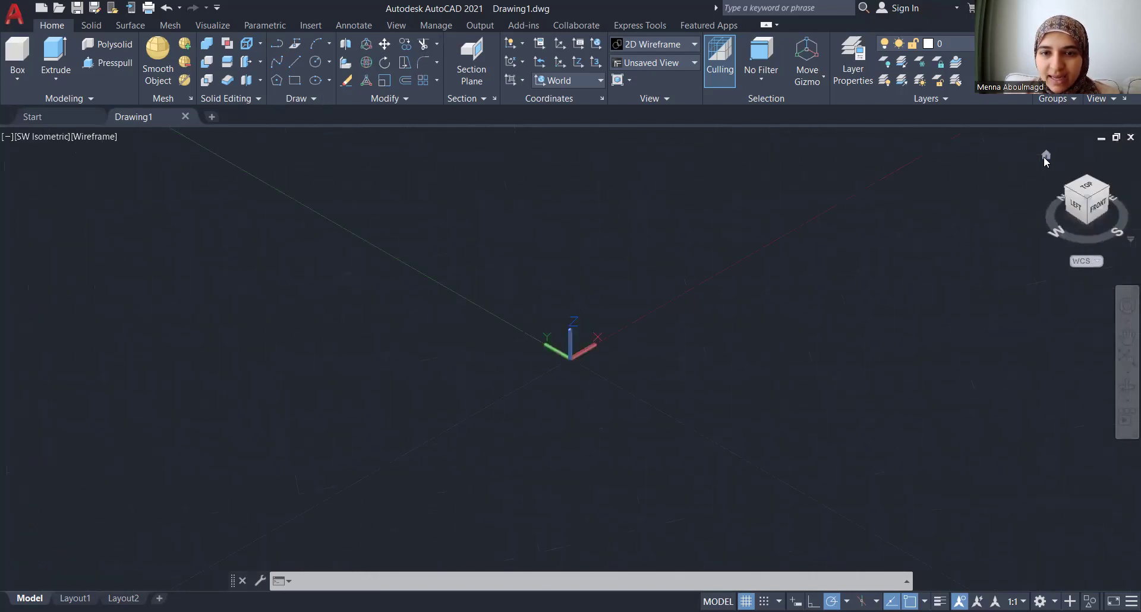
scroll(232, 419, "down", 2)
scroll(617, 314, "down", 1)
scroll(508, 383, "down", 4)
mouse_move(507, 383)
middle_mouse_down()
mouse_move(440, 419)
mouse_move(397, 387)
middle_mouse_up()
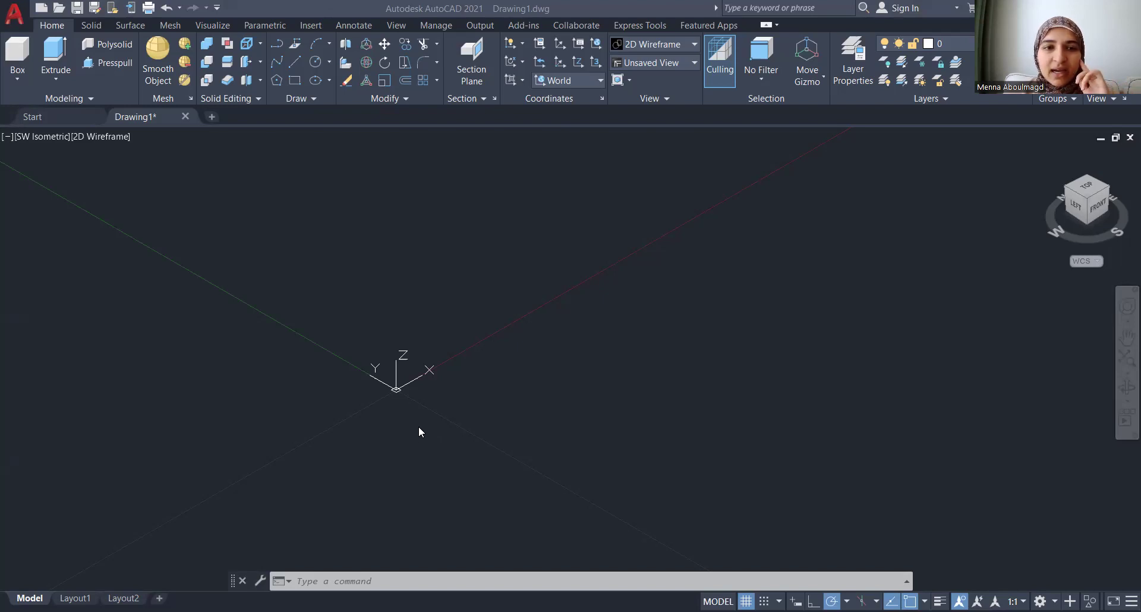
scroll(388, 437, "down", 1)
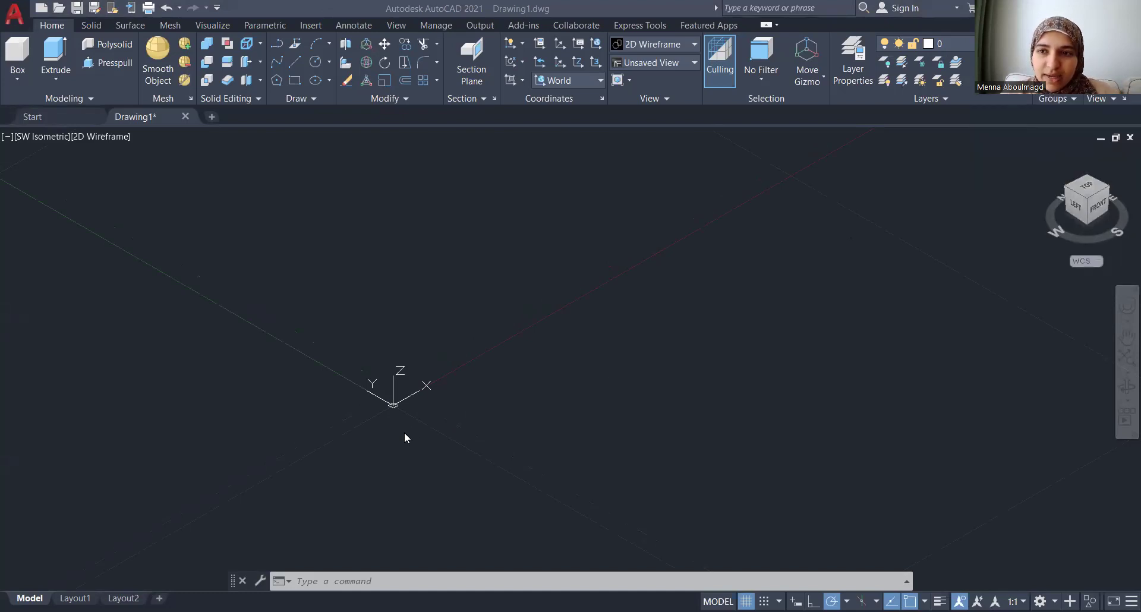
scroll(380, 424, "down", 1)
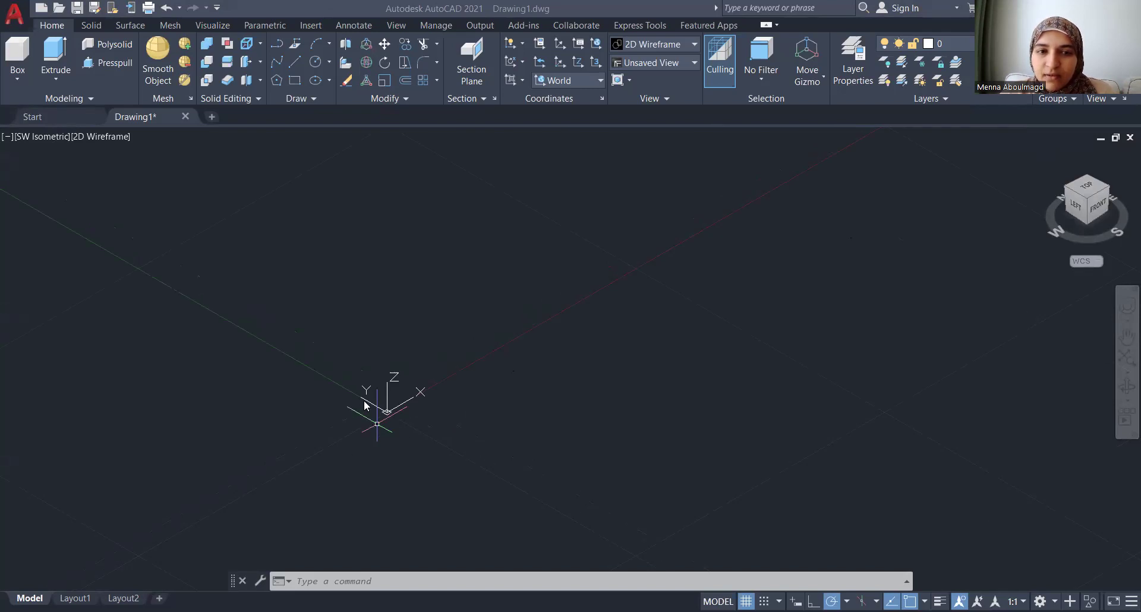
scroll(409, 376, "up", 2)
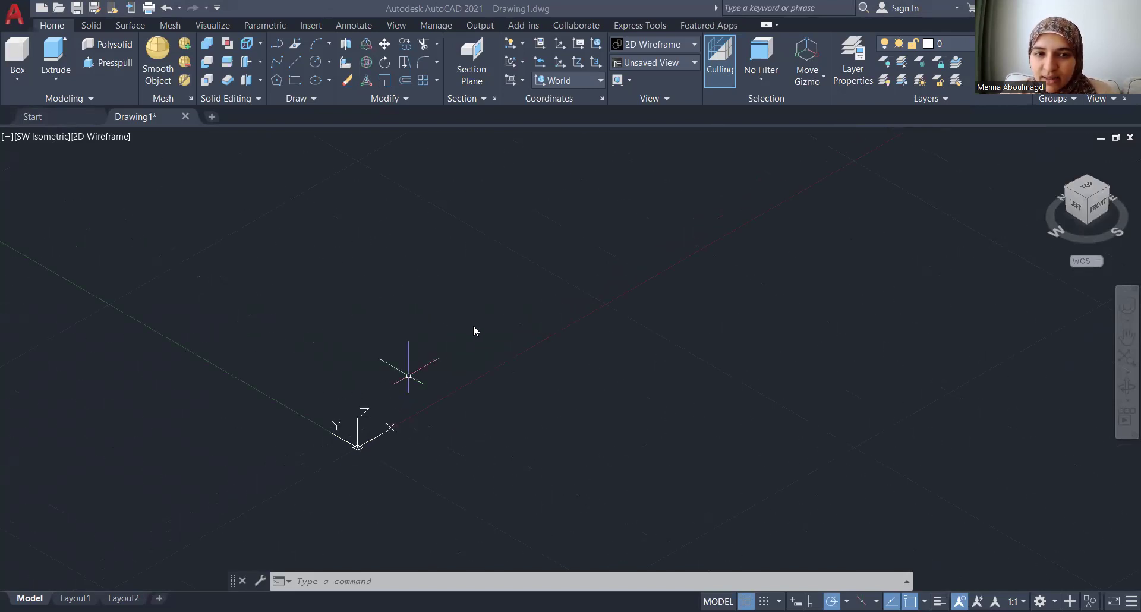
scroll(406, 374, "up", 2)
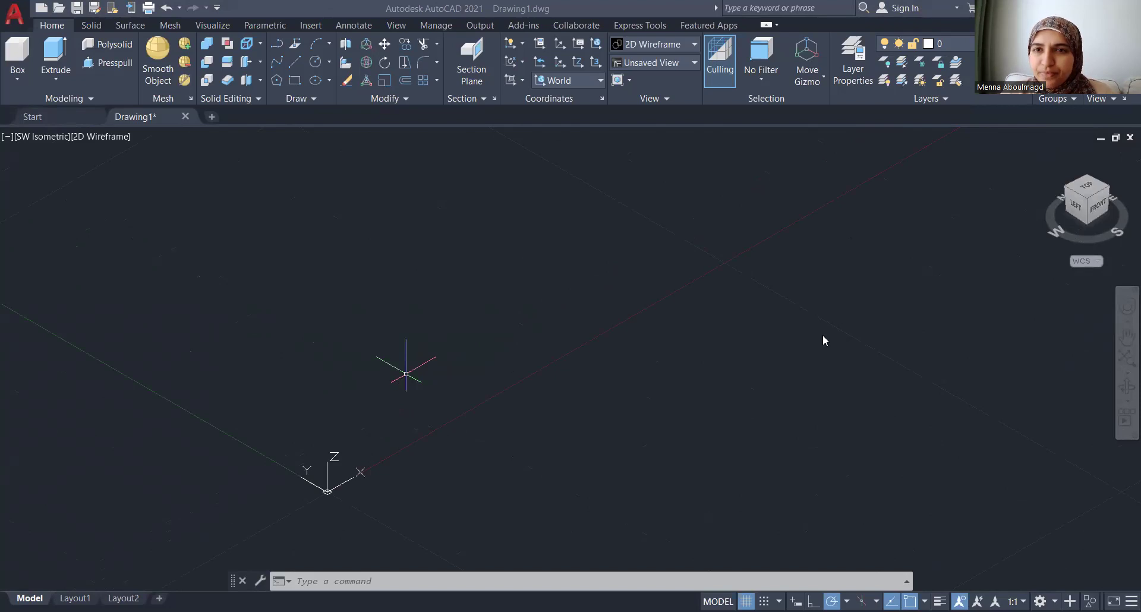
mouse_move(1088, 188)
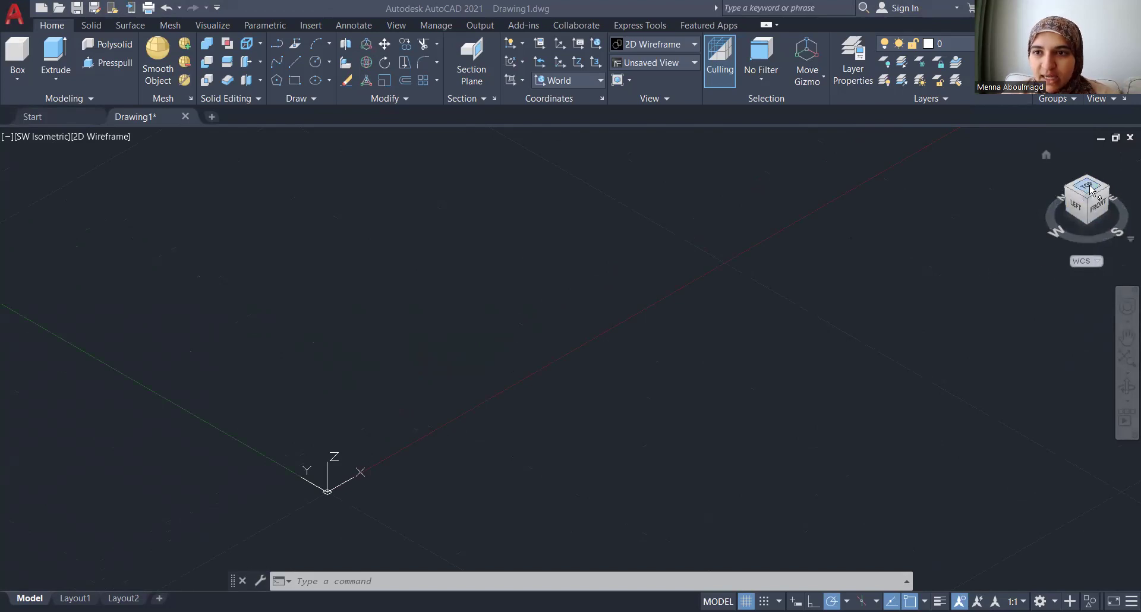
Step: Look from the Top view, pan it, then return to the SW Isometric home view
left_click(1091, 189)
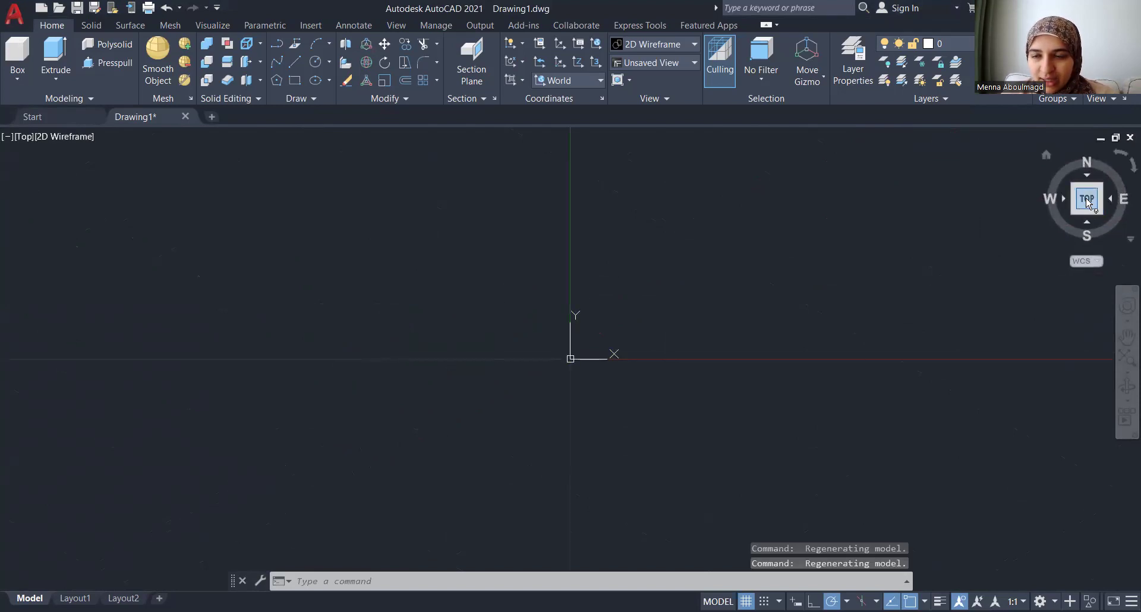
middle_click_drag(662, 369, 509, 406)
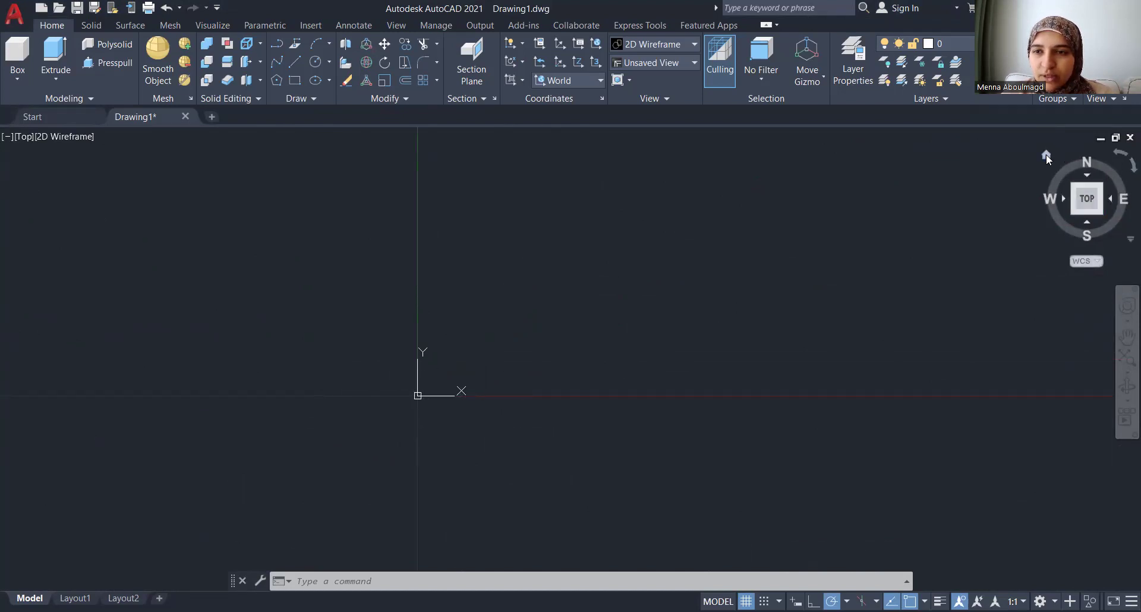
left_click(1048, 158)
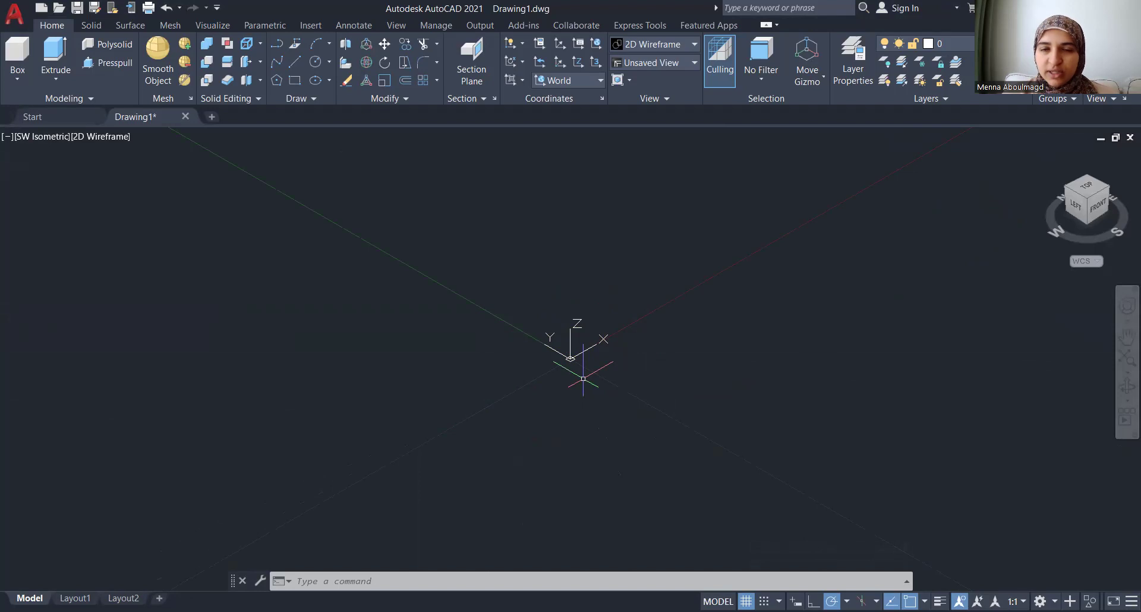
Step: Pan the isometric view so the UCS origin sits at the lower left
mouse_move(584, 379)
middle_mouse_down()
mouse_move(426, 429)
mouse_move(367, 465)
middle_mouse_up()
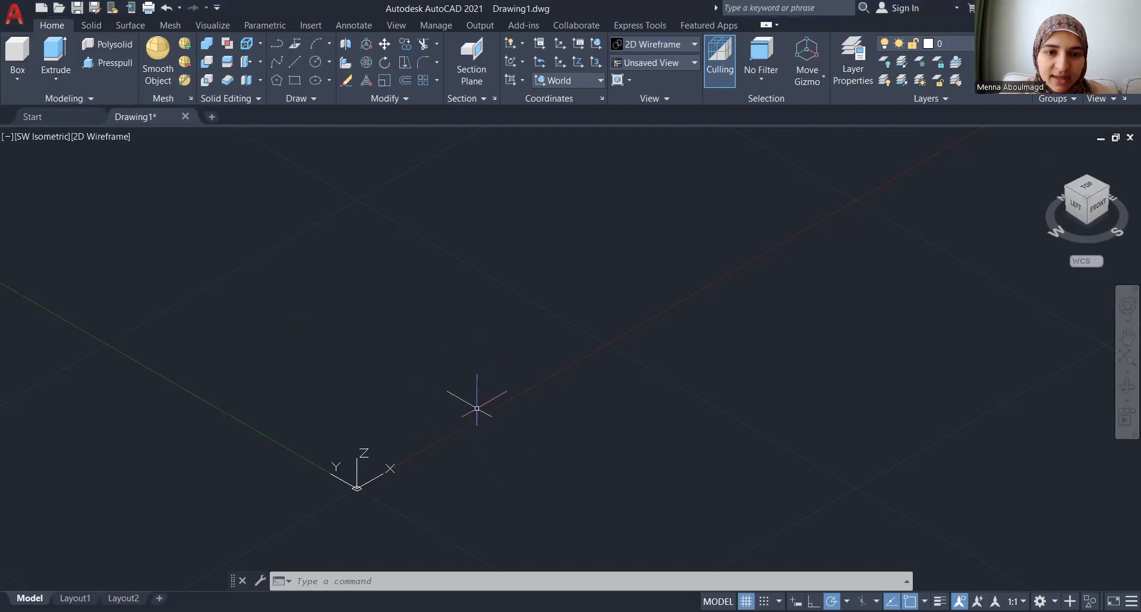
Step: Draw a box solid right of the origin by picking two base corners and a height
left_click(451, 429)
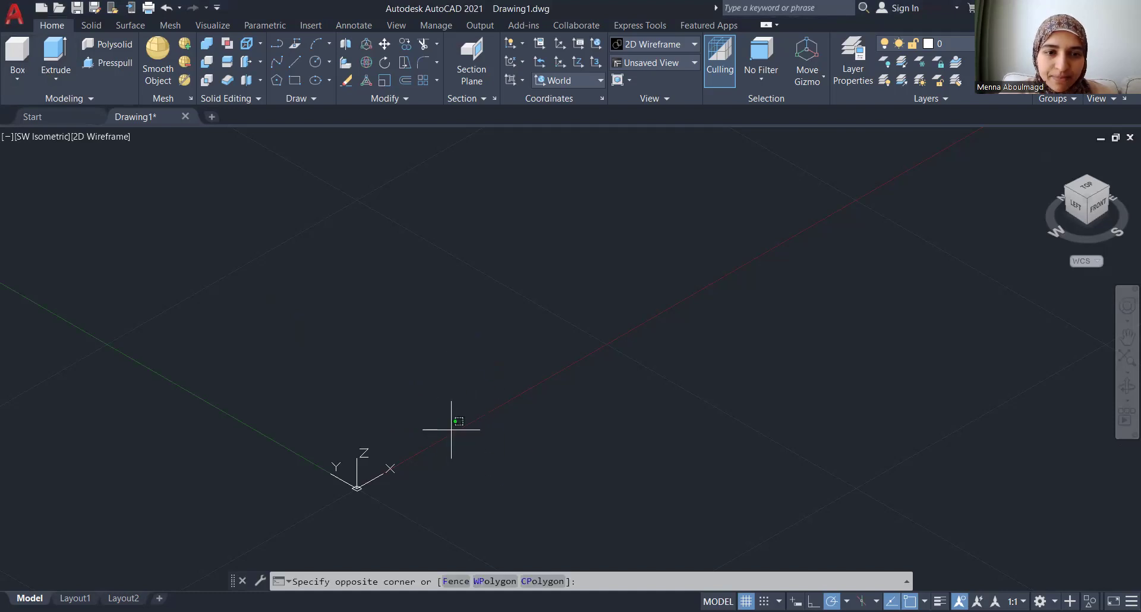
left_click(505, 378)
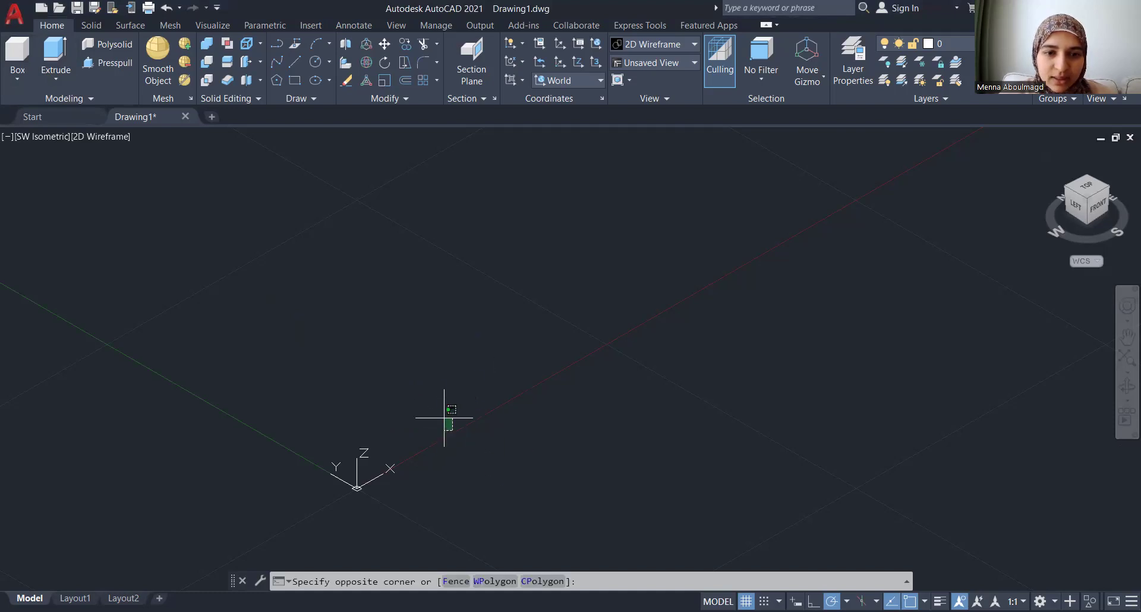
left_click(16, 66)
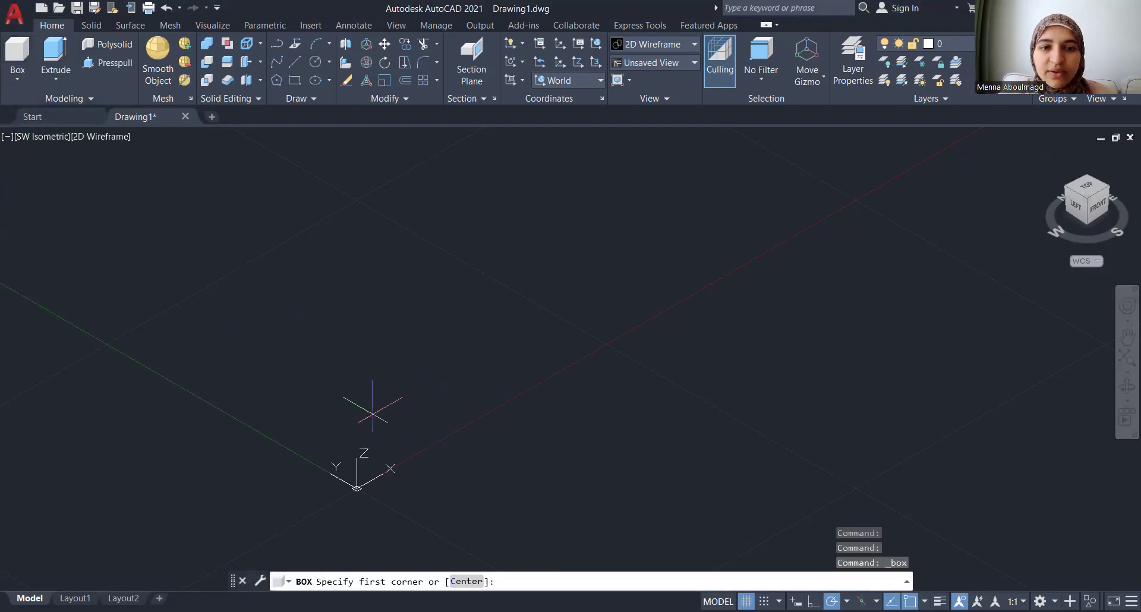
left_click(463, 439)
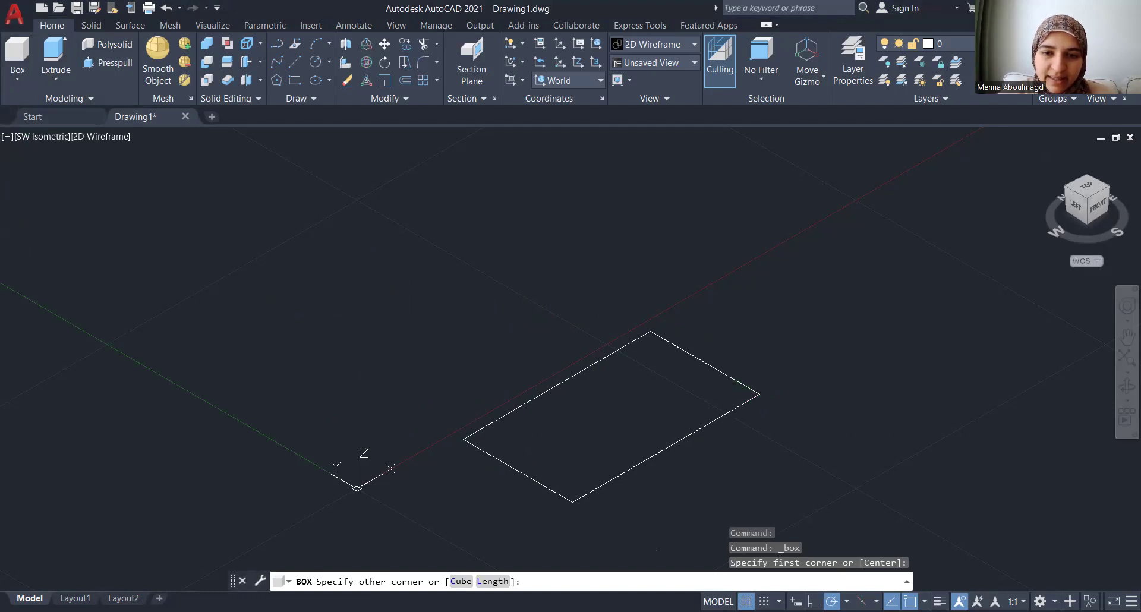
left_click(760, 394)
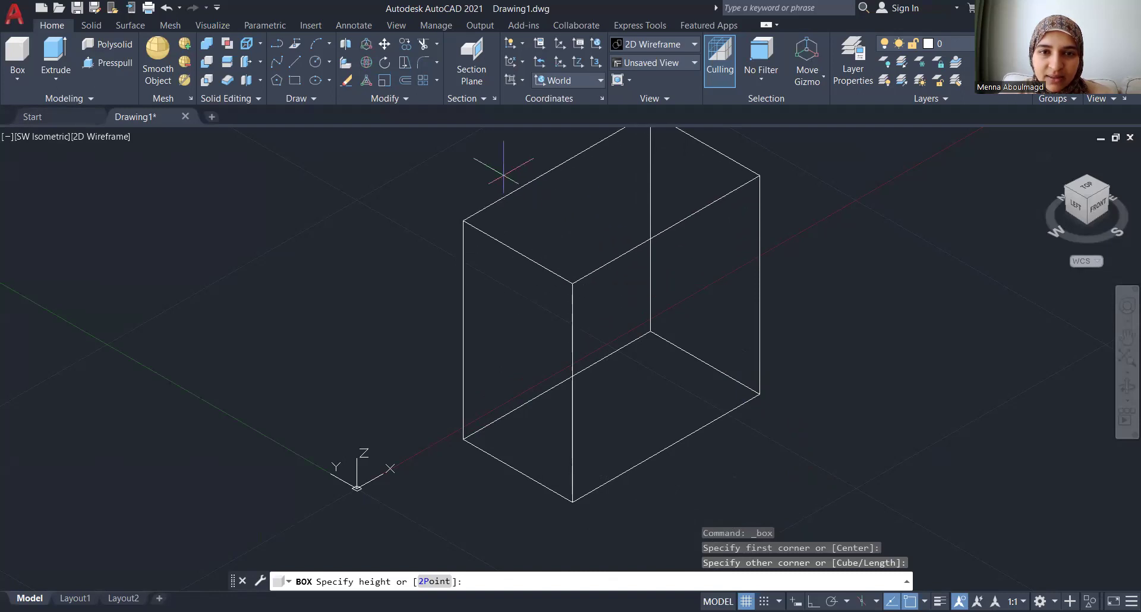
left_click(501, 207)
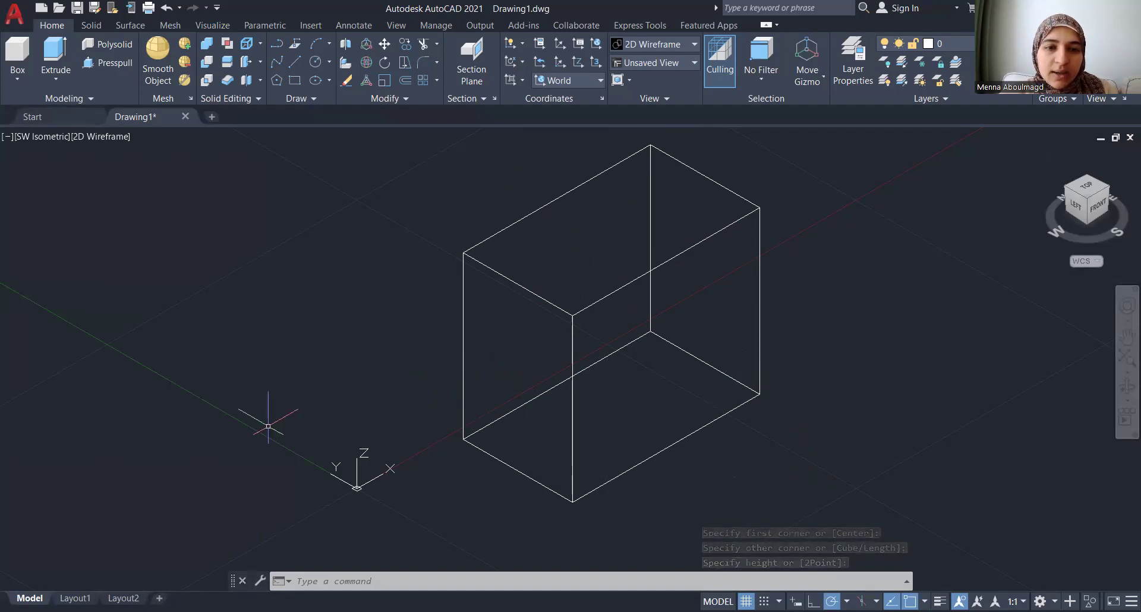
scroll(434, 357, "down", 3)
scroll(556, 292, "up", 2)
scroll(556, 292, "up", 2)
scroll(627, 319, "down", 2)
scroll(630, 318, "down", 2)
scroll(553, 356, "down", 1)
scroll(770, 294, "up", 2)
scroll(771, 294, "up", 2)
scroll(770, 294, "down", 2)
scroll(625, 345, "down", 1)
middle_click_drag(488, 394, 560, 312)
scroll(561, 312, "up", 4)
scroll(511, 321, "down", 2)
scroll(451, 351, "up", 3)
scroll(458, 331, "up", 1)
scroll(453, 331, "down", 5)
scroll(910, 232, "up", 4)
scroll(886, 247, "down", 2)
scroll(868, 261, "down", 2)
scroll(419, 398, "up", 4)
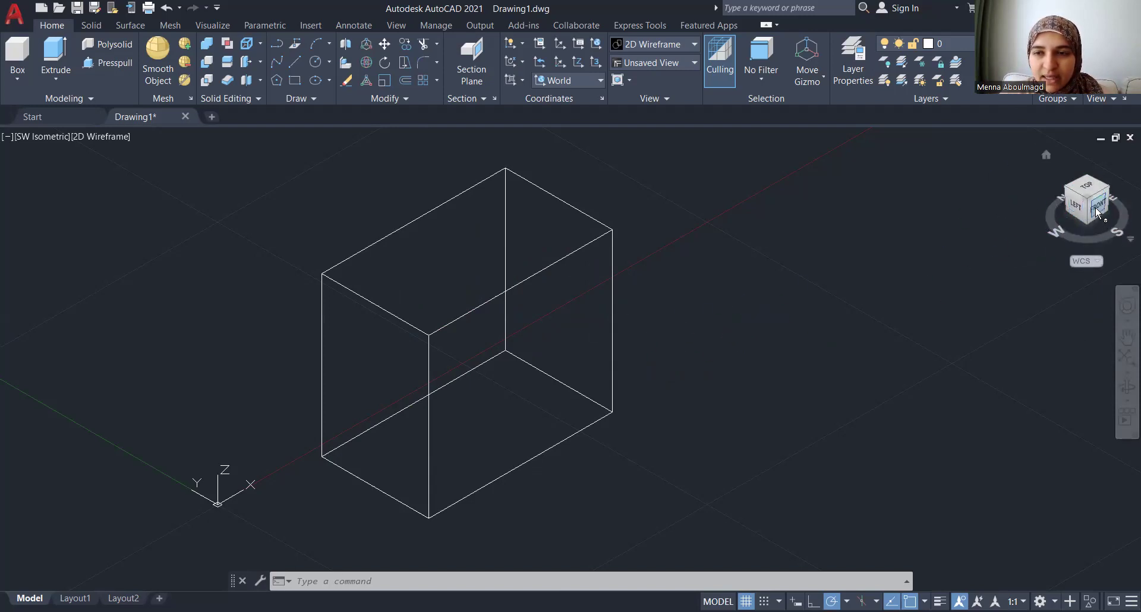
mouse_move(1096, 205)
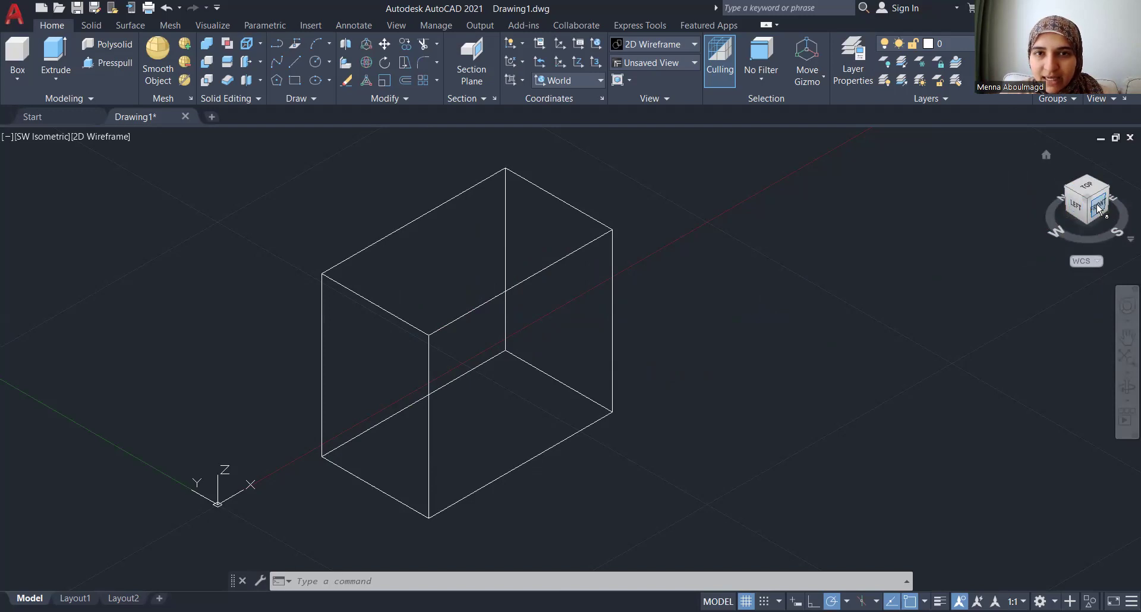
Step: View the box from the front and right sides with the ViewCube
left_click(1098, 206)
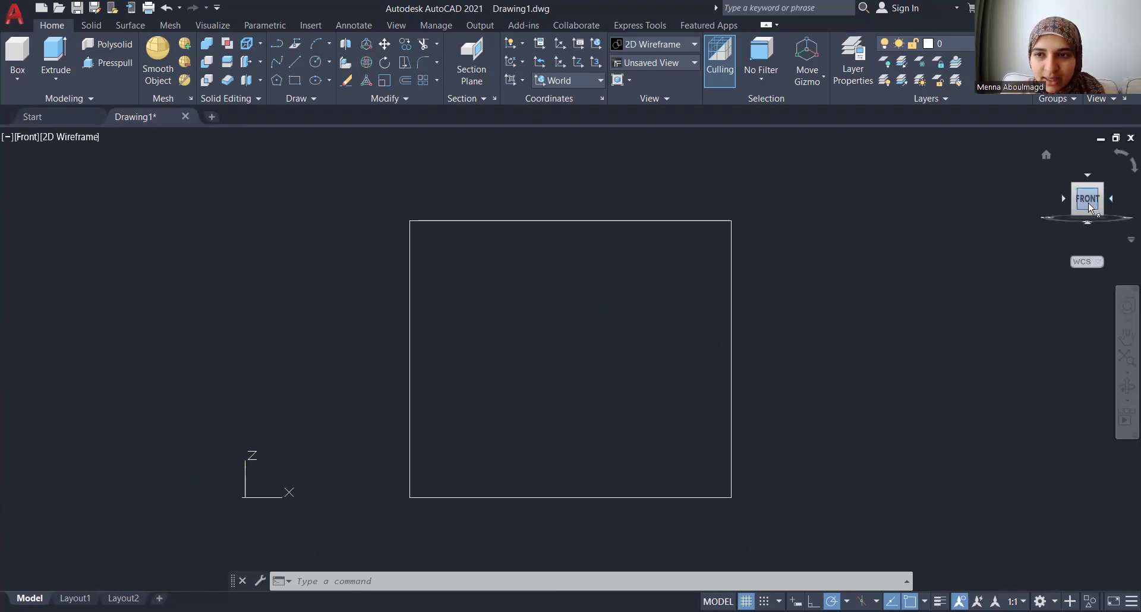
left_click(1112, 199)
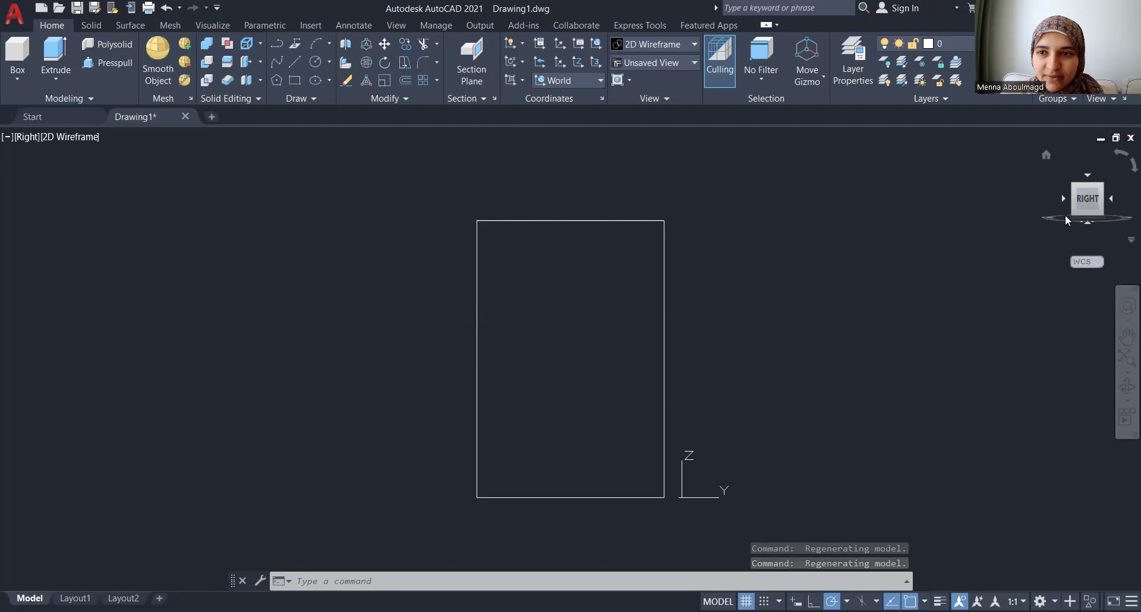
left_click(1064, 199)
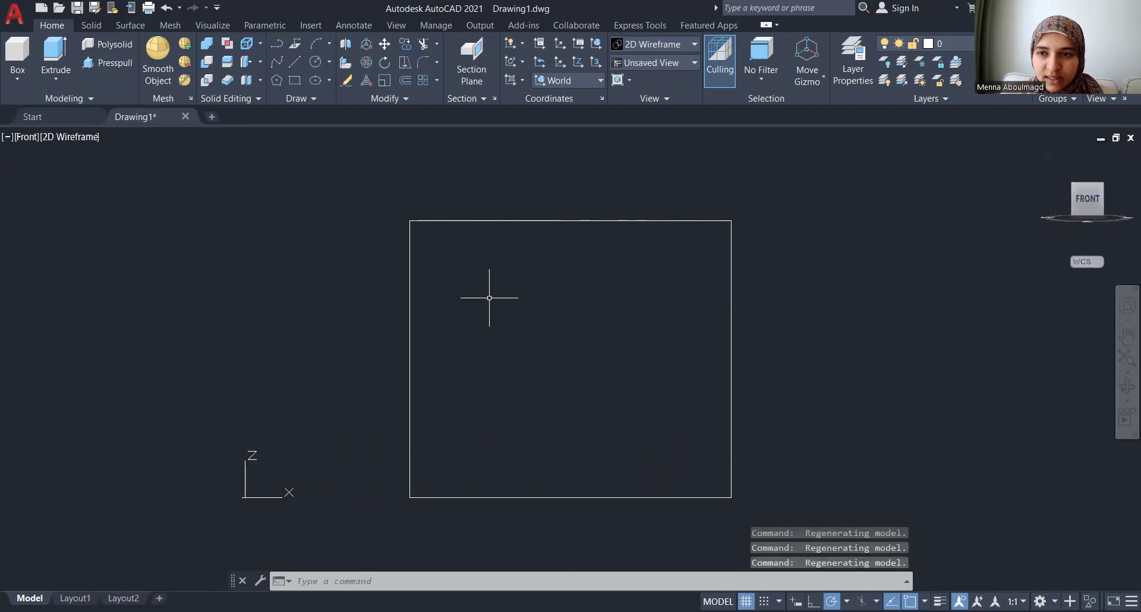
left_click(1112, 202)
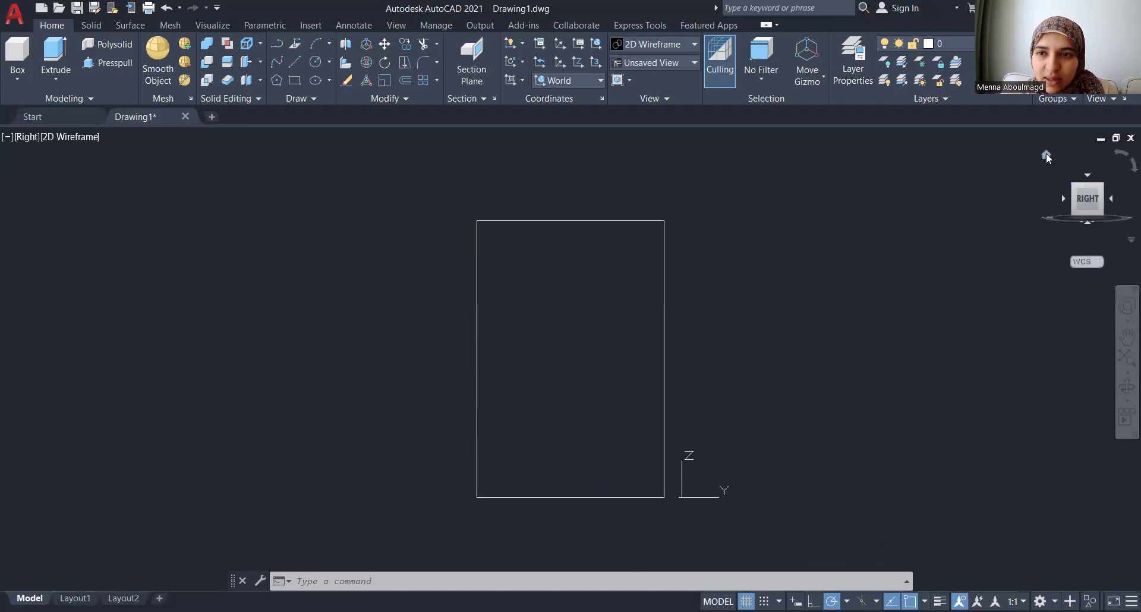
Step: Return to the home isometric view, then look straight up at the box's Bottom face
left_click(1047, 153)
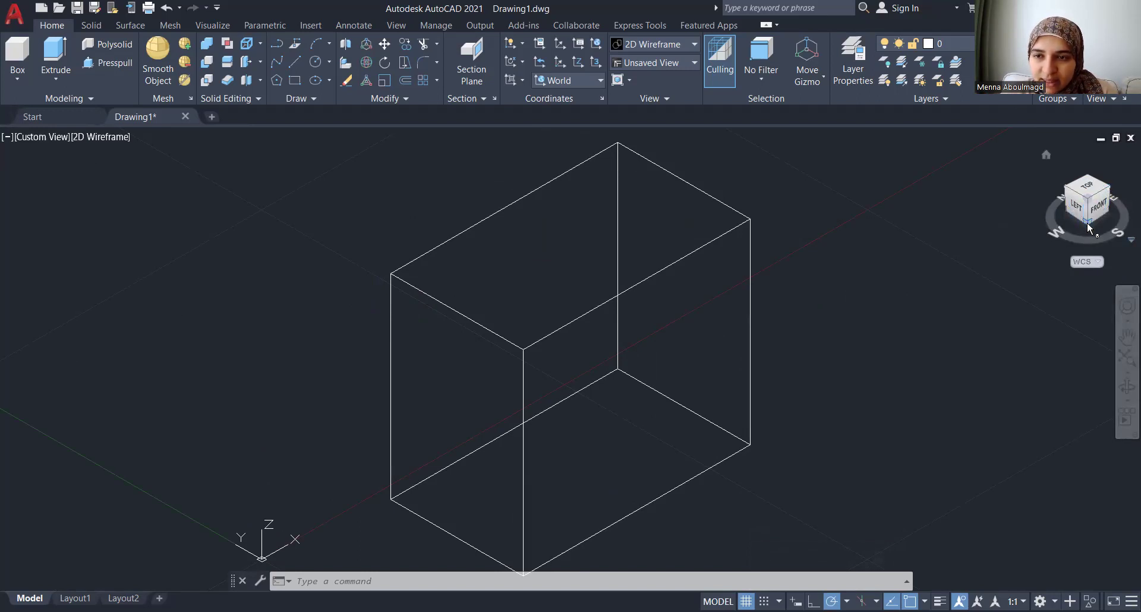
left_click(1089, 225)
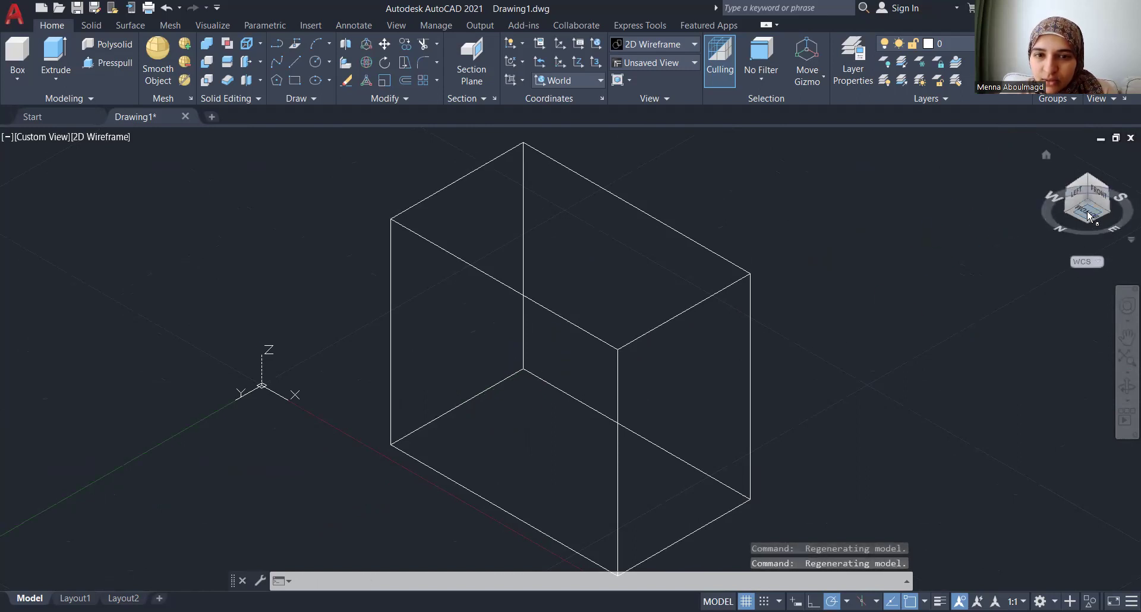
left_click(1090, 215)
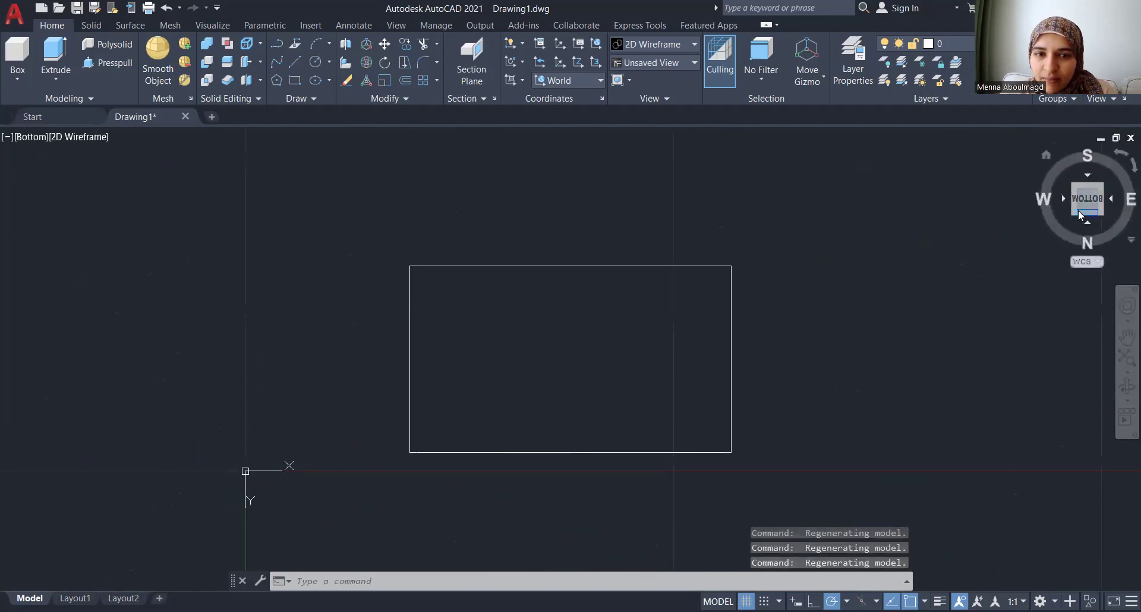
mouse_move(1086, 198)
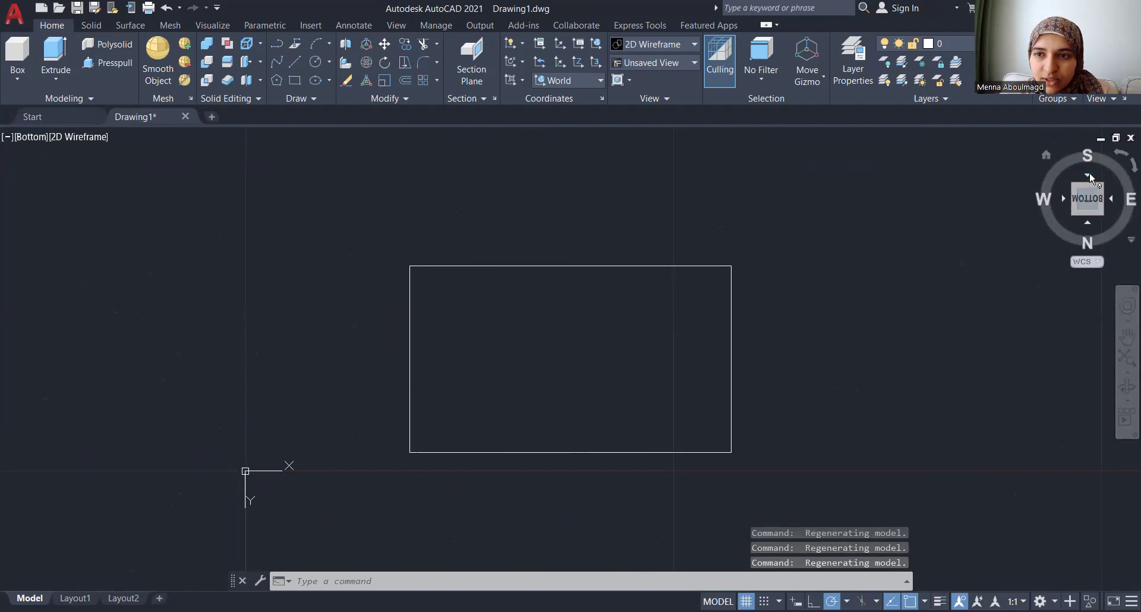
Step: Check the box from Front, Top, SW and SE corners, ending on the Right view
left_click(1088, 177)
left_click(1088, 176)
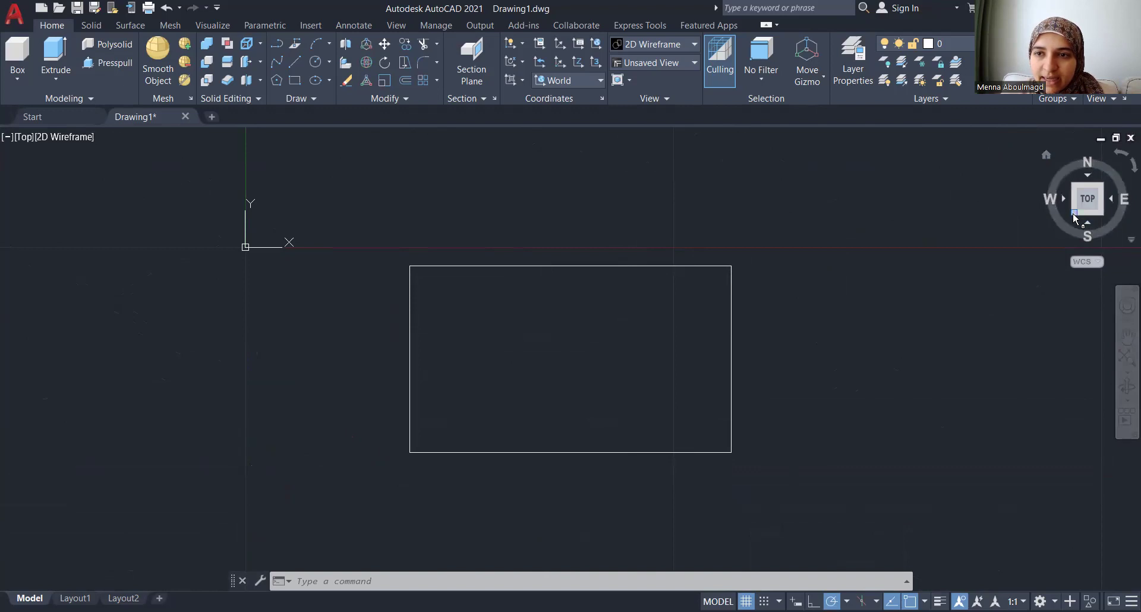
left_click(1075, 215)
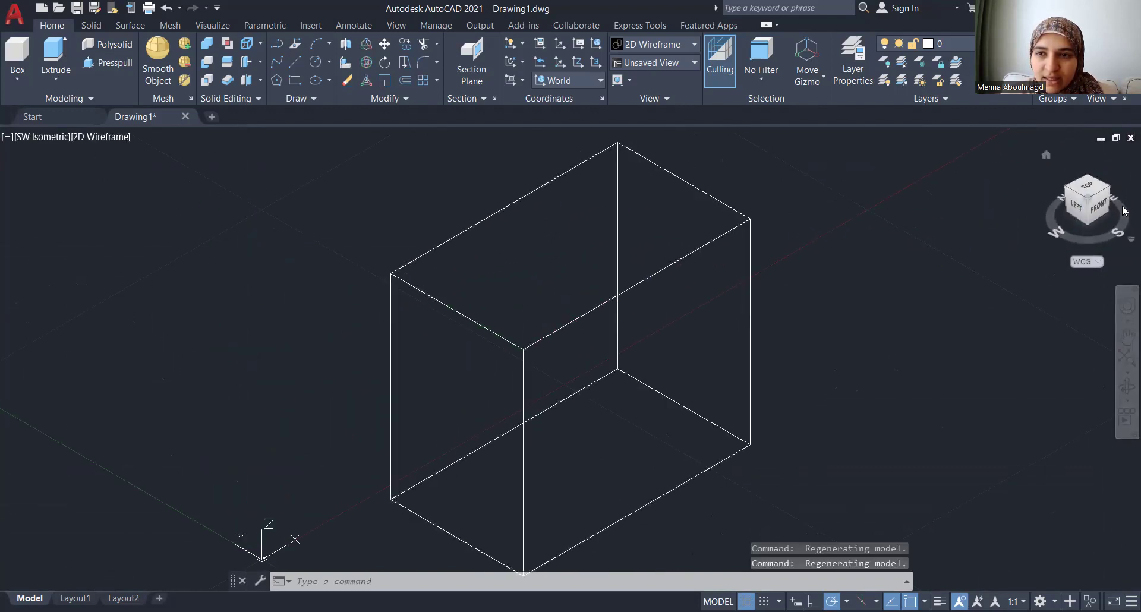
left_click(1107, 188)
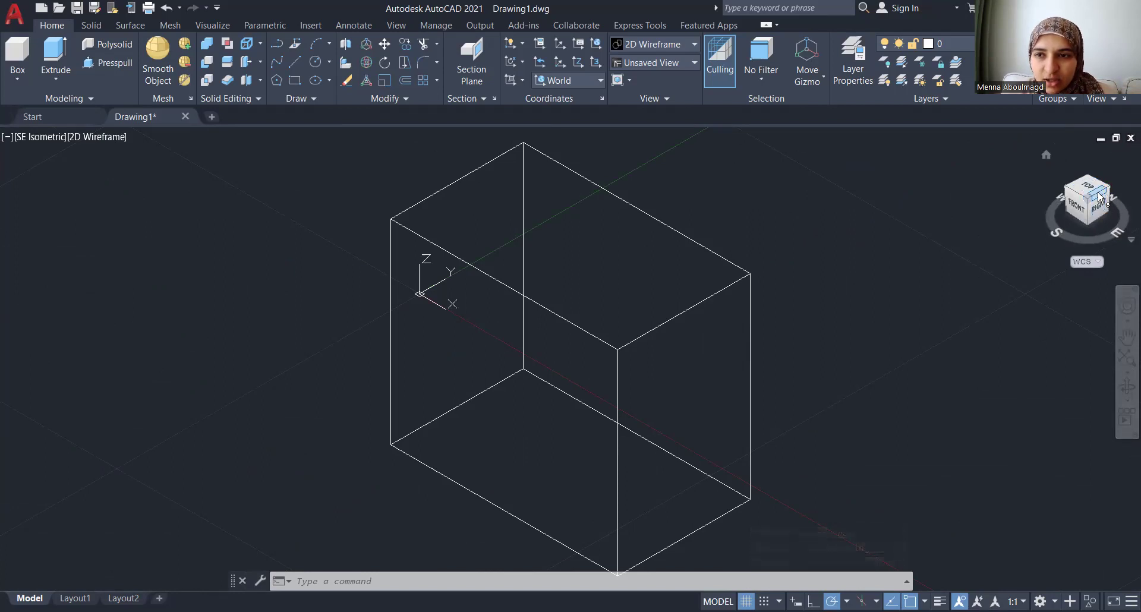
left_click(1100, 198)
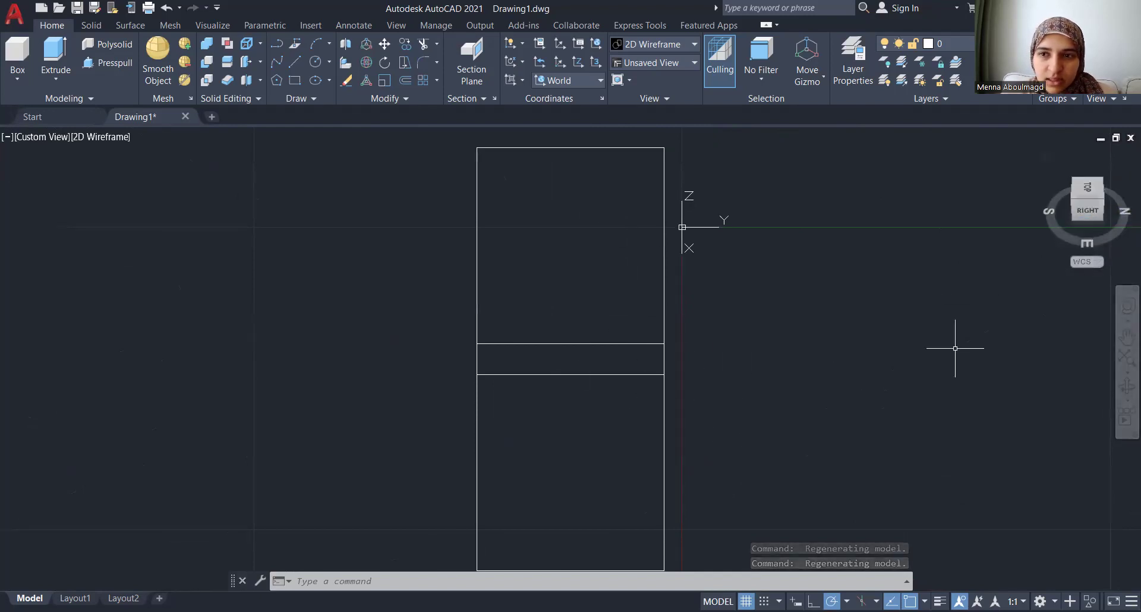
Step: View the box from the northeast corner and the back, then go back to home isometric
left_click(1101, 205)
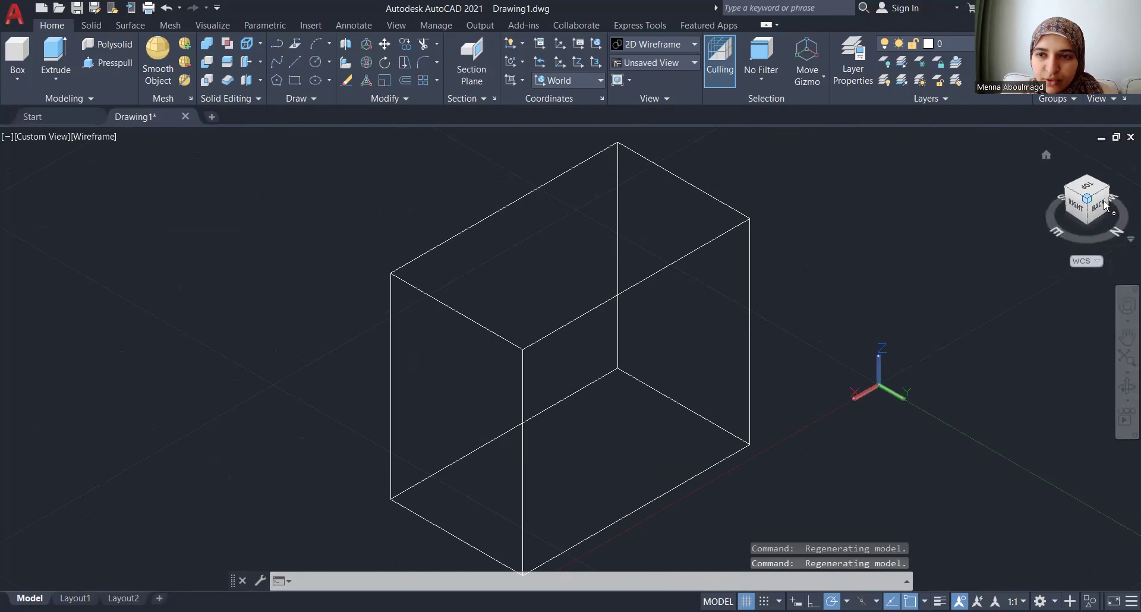
left_click(1097, 196)
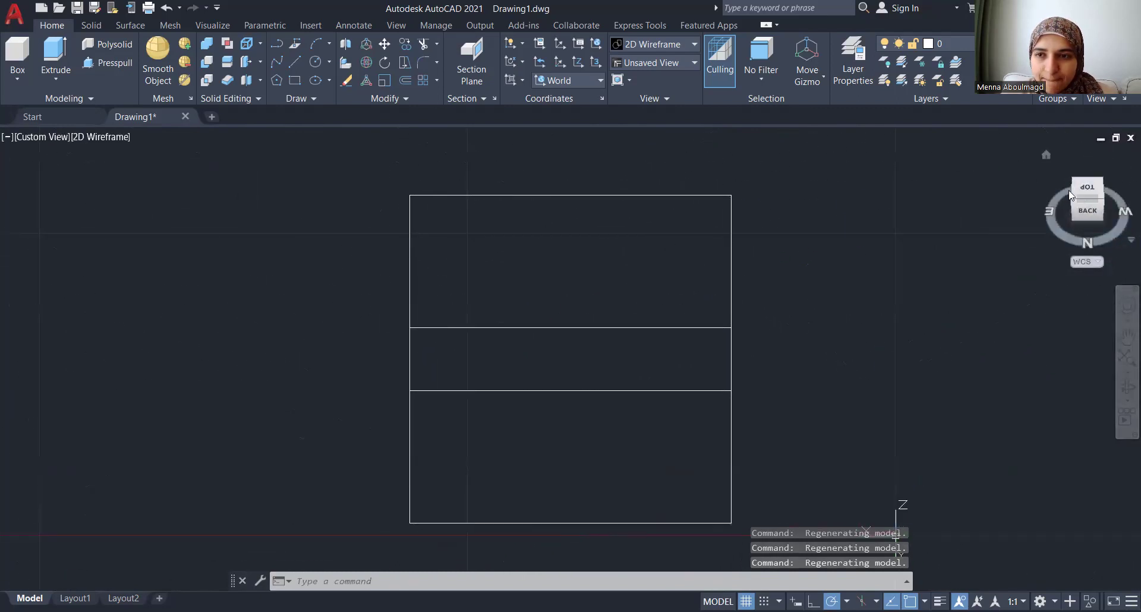
left_click(1048, 156)
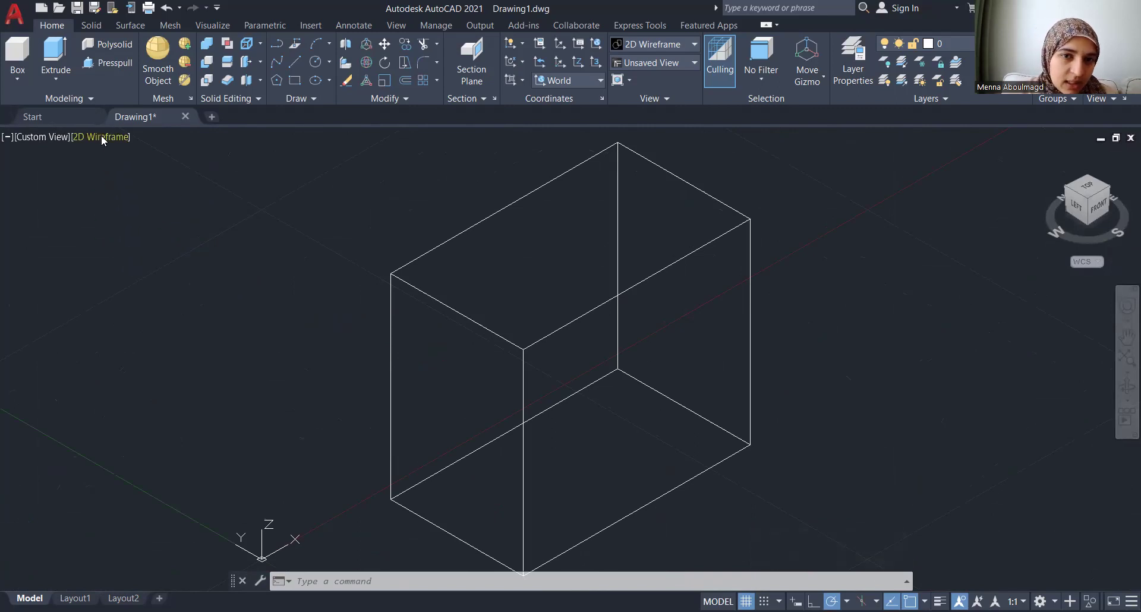
Step: Select and deselect the box, then drop down the [2D Wireframe] viewport label's style menu
left_click(443, 306)
scroll(443, 306, "down", 3)
scroll(444, 309, "up", 3)
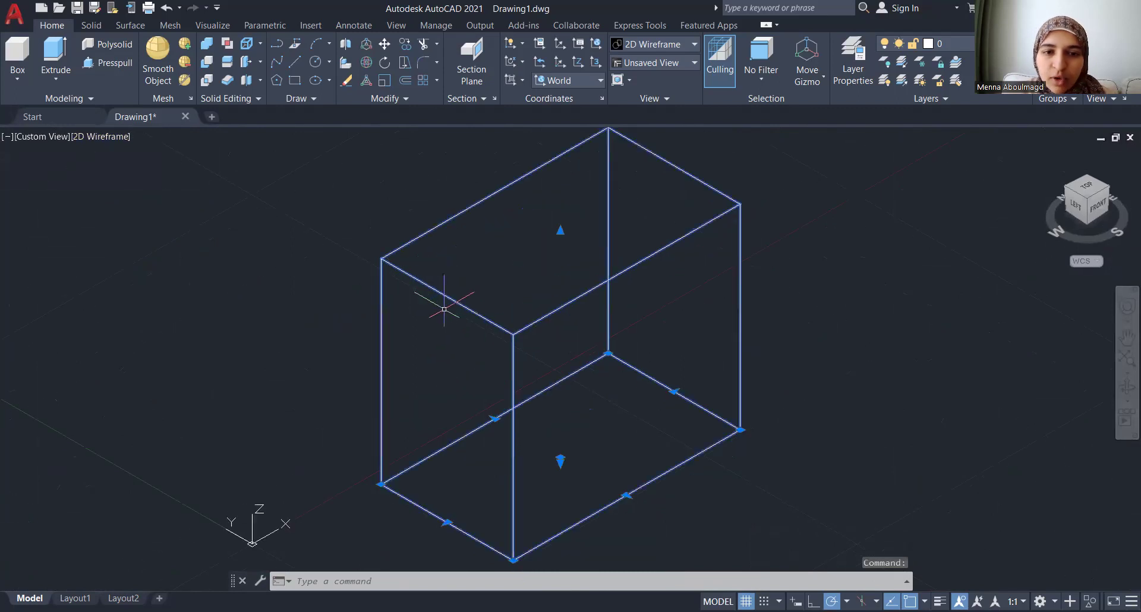
key("Escape")
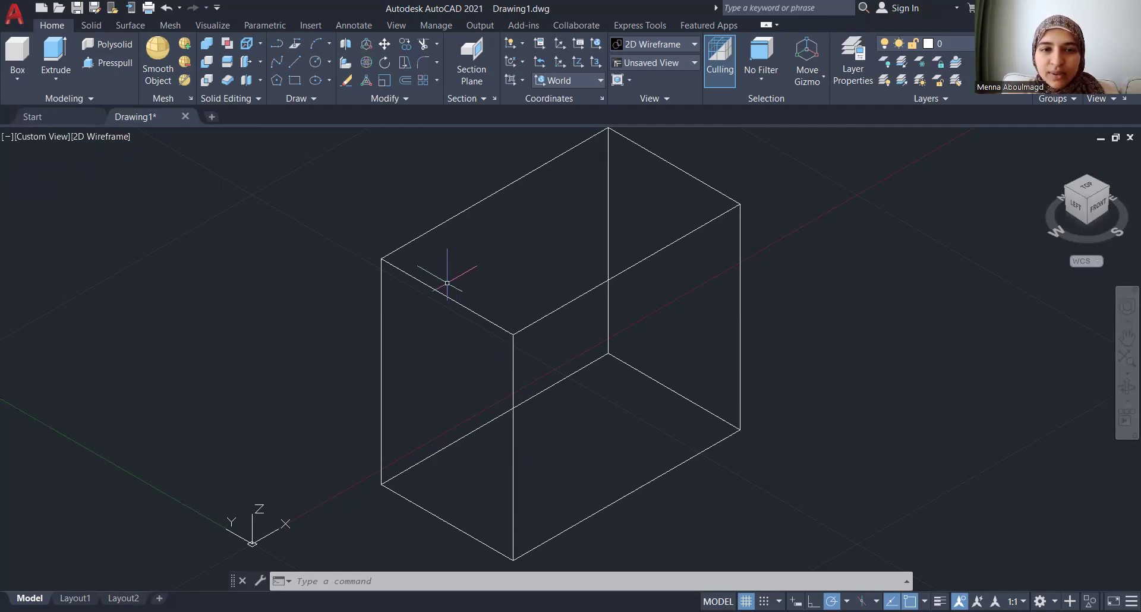
left_click(101, 137)
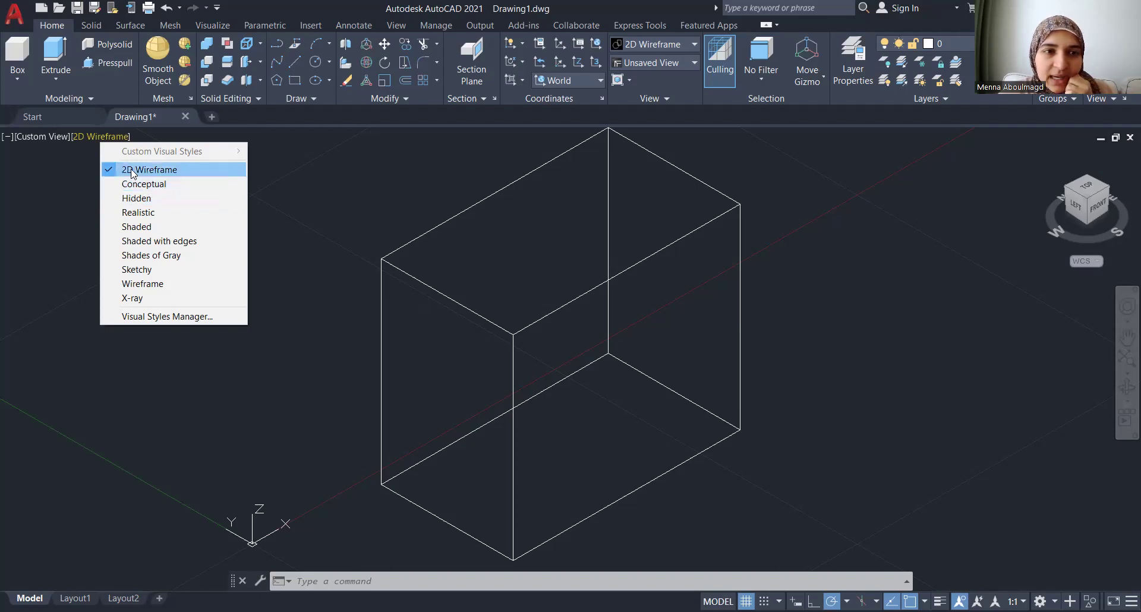
Step: Render the box in the Realistic visual style and zoom to inspect it
left_click(137, 214)
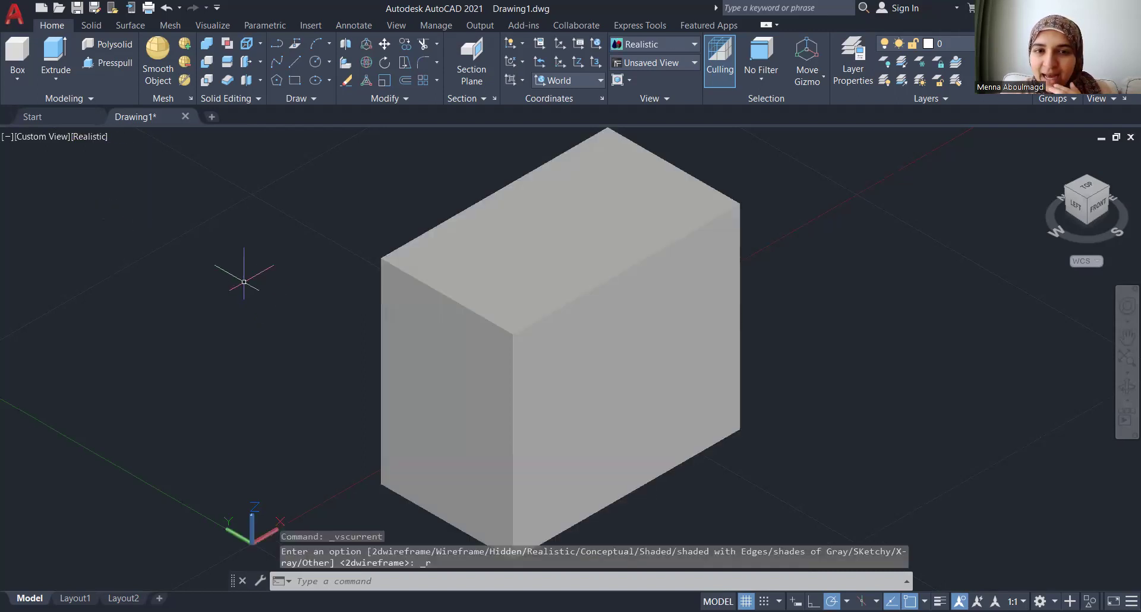
scroll(267, 279, "down", 2)
scroll(581, 298, "down", 2)
scroll(581, 298, "up", 2)
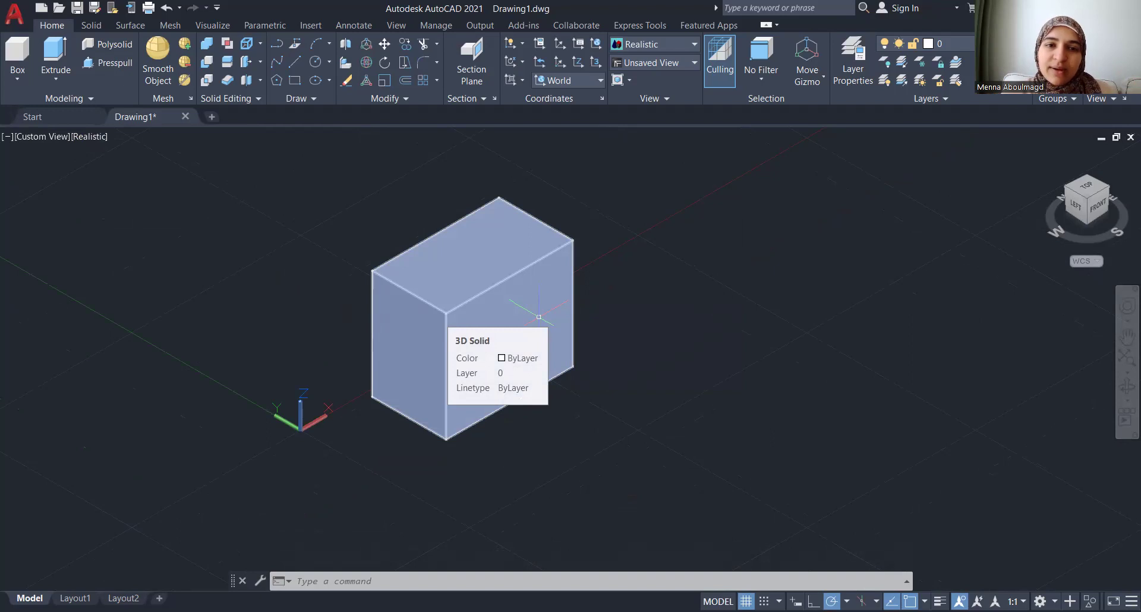
scroll(464, 302, "up", 1)
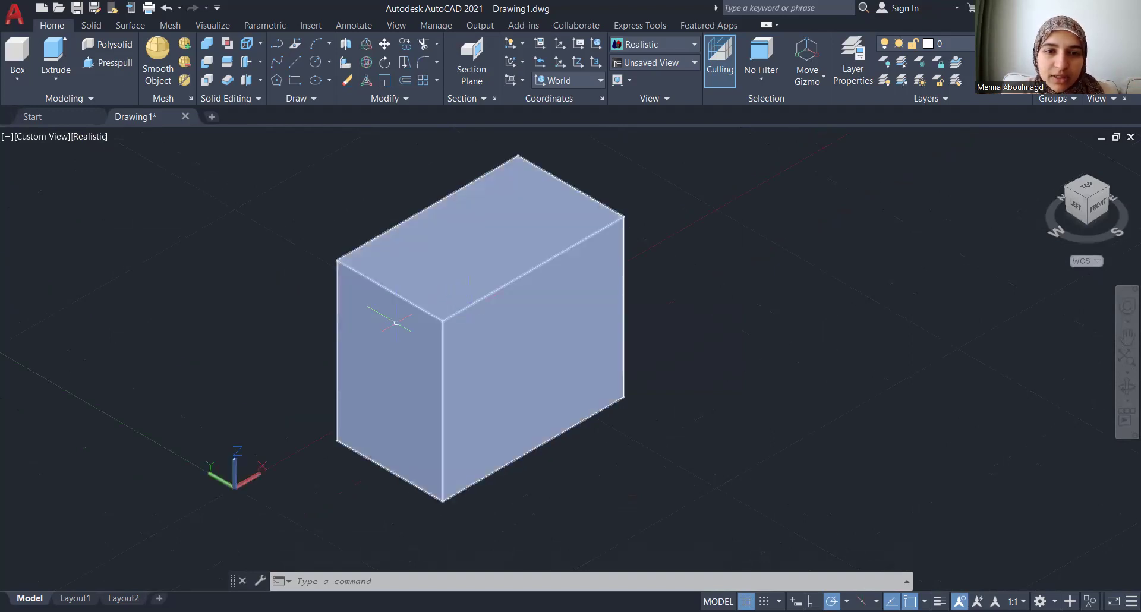
scroll(416, 319, "up", 1)
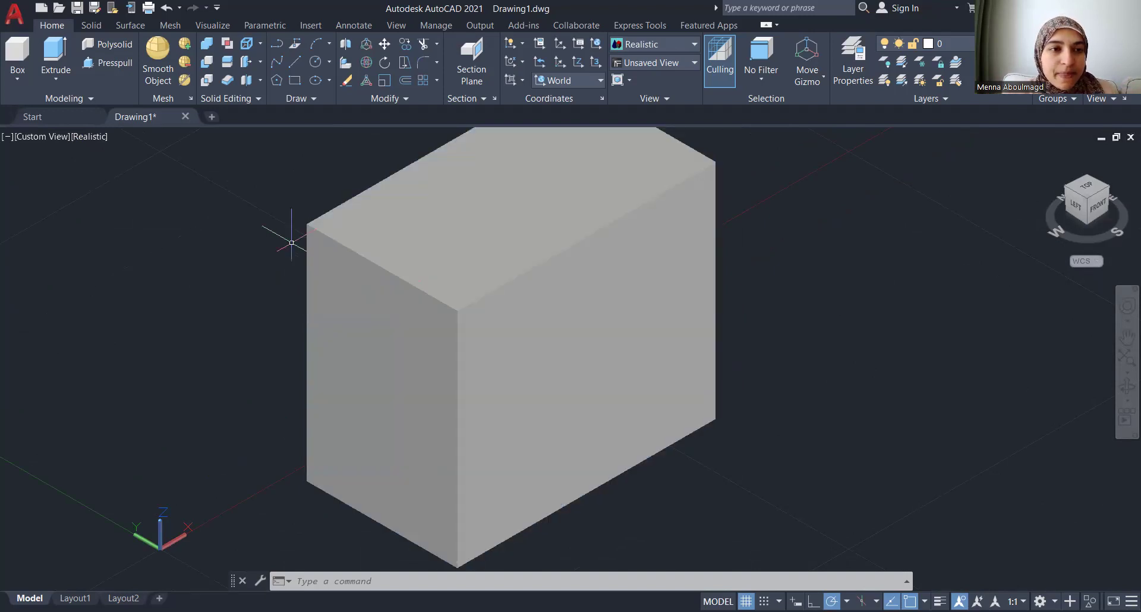
Step: Switch the viewport visual style to Shaded with edges
left_click(96, 140)
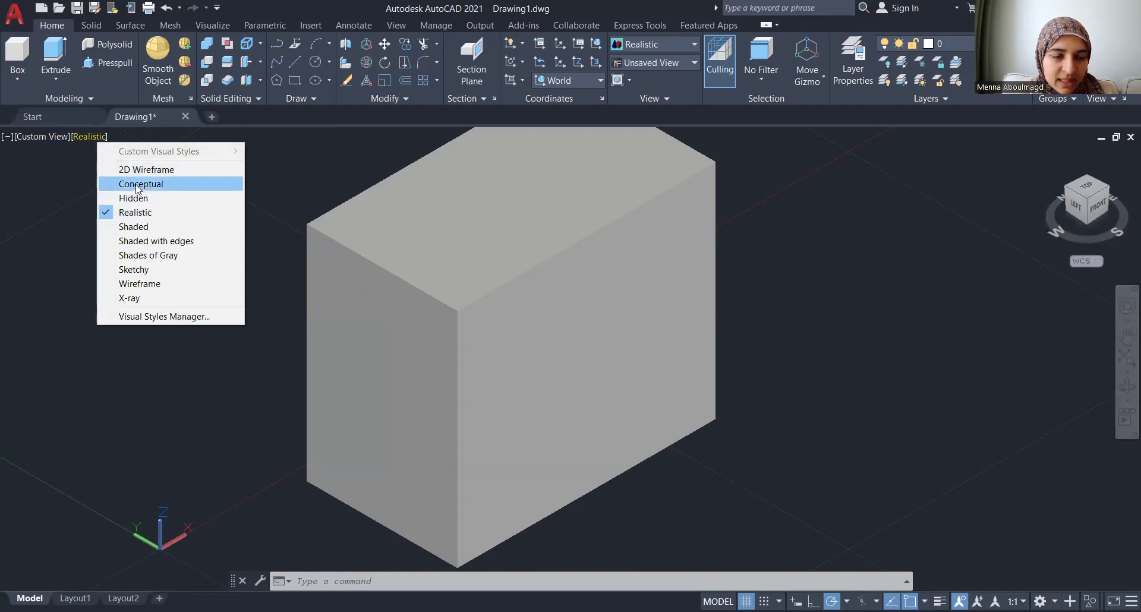
left_click(135, 241)
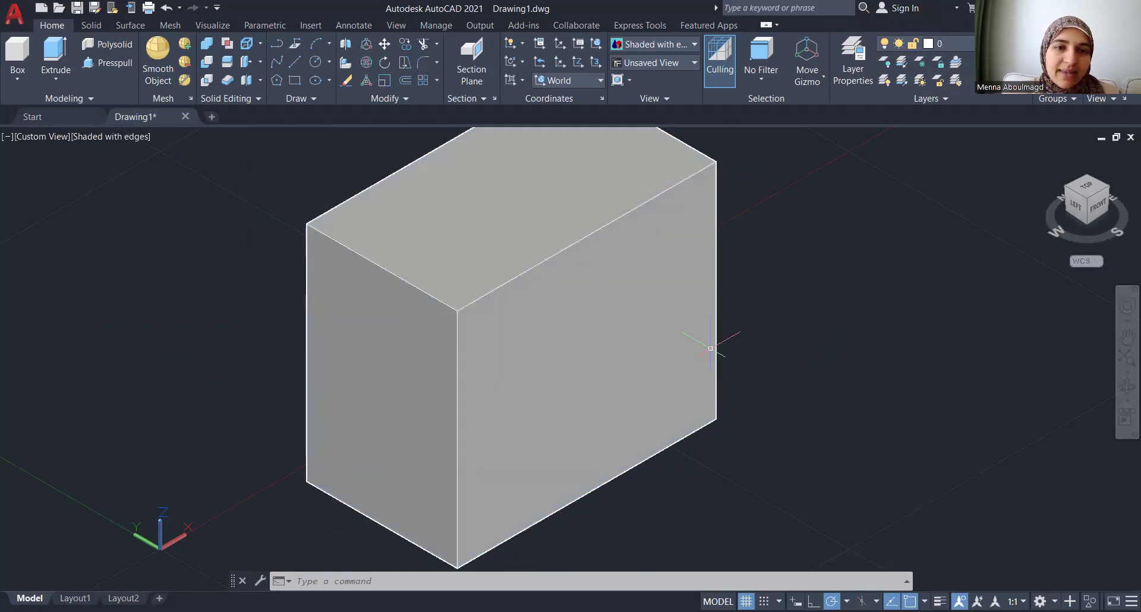
left_click(121, 138)
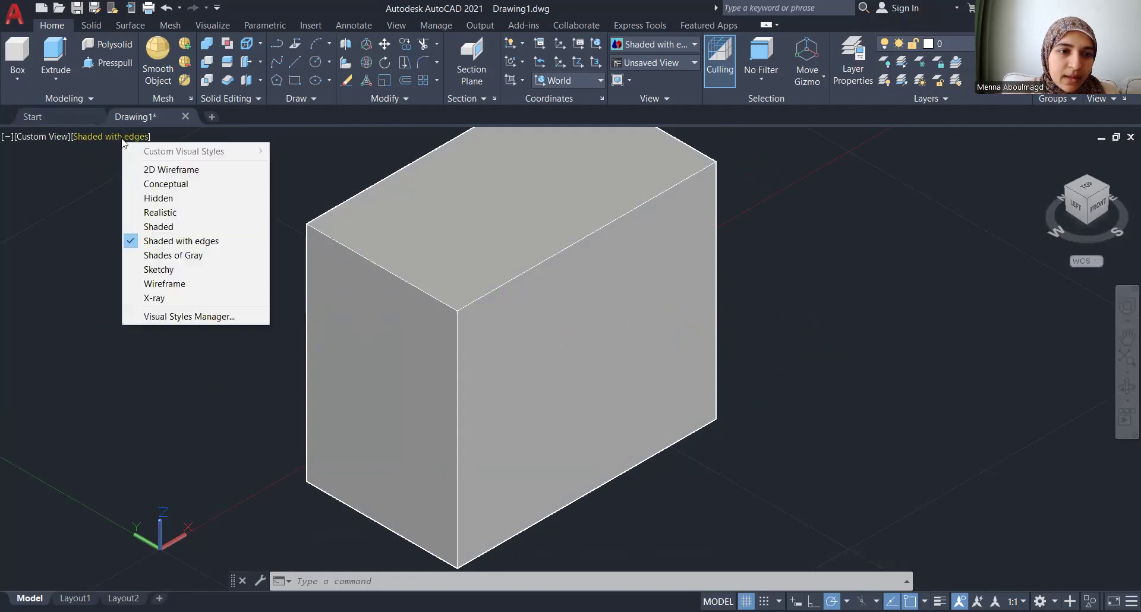
Step: Switch the box to the Sketchy visual style and zoom in and out to inspect it
left_click(159, 269)
scroll(464, 321, "up", 2)
scroll(483, 339, "up", 3)
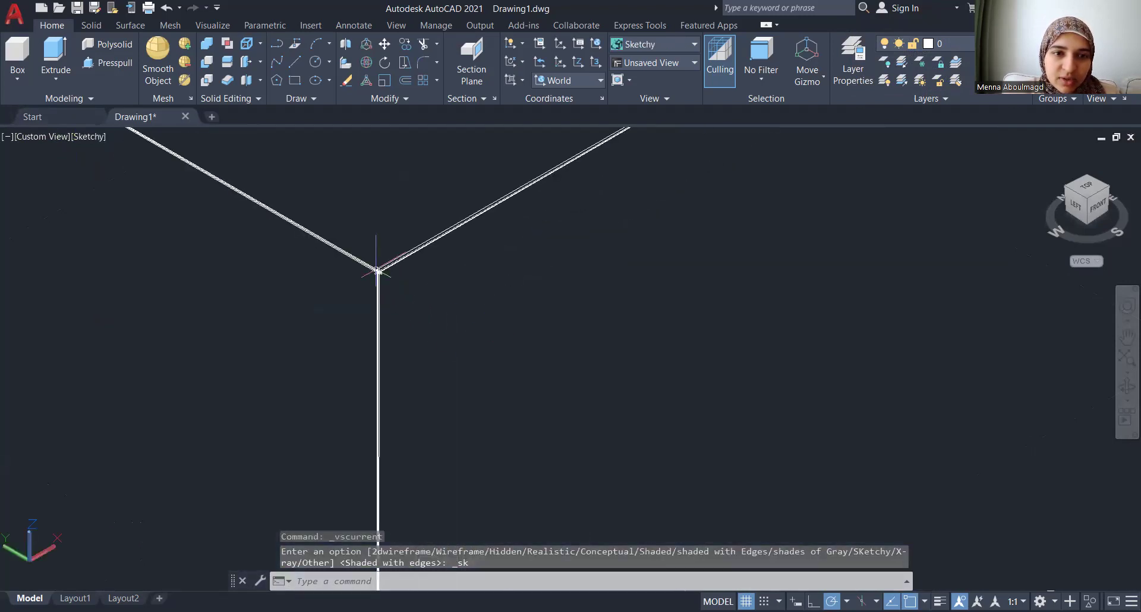
scroll(384, 286, "down", 5)
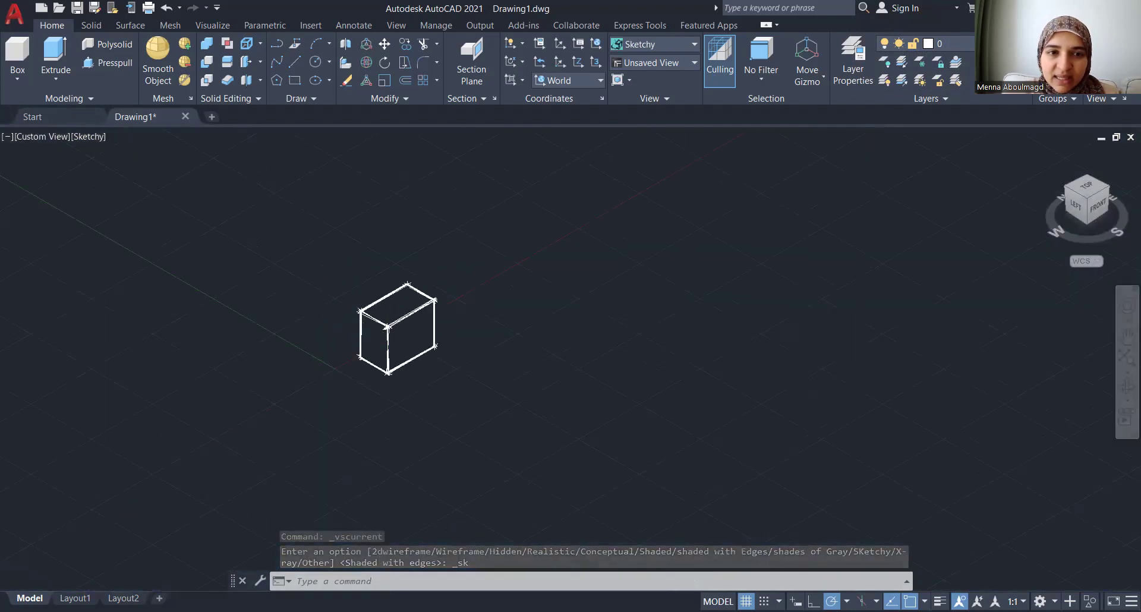
scroll(451, 323, "up", 1)
scroll(658, 383, "down", 4)
scroll(626, 382, "up", 5)
scroll(287, 301, "up", 1)
scroll(331, 326, "up", 4)
scroll(272, 280, "down", 2)
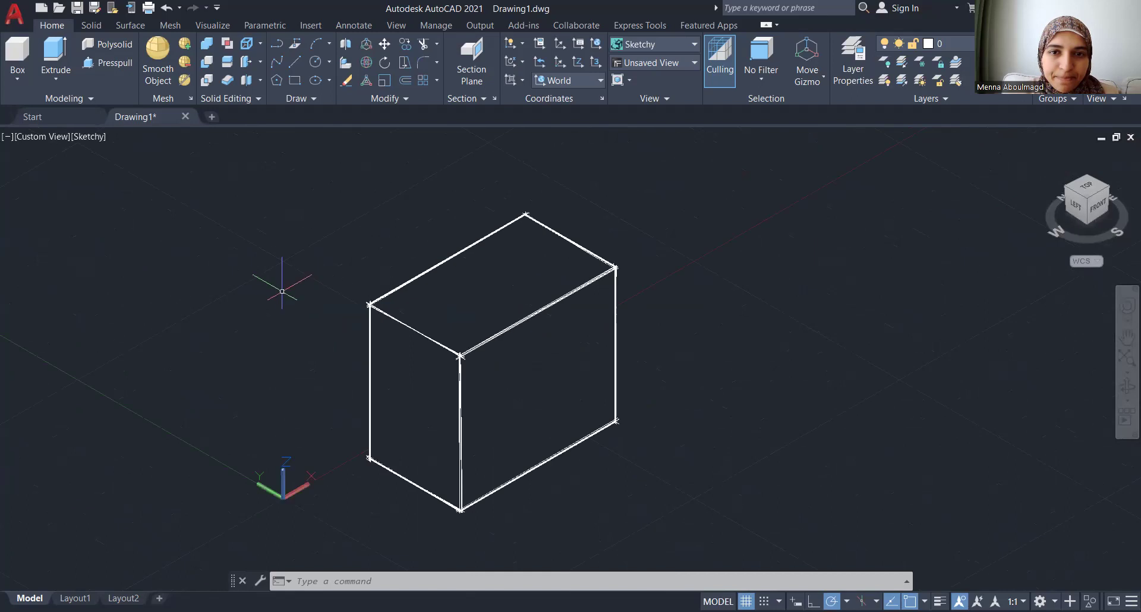
Step: Cycle the box through the Conceptual and Hidden styles, ending in 2D Wireframe
left_click(79, 145)
left_click(101, 184)
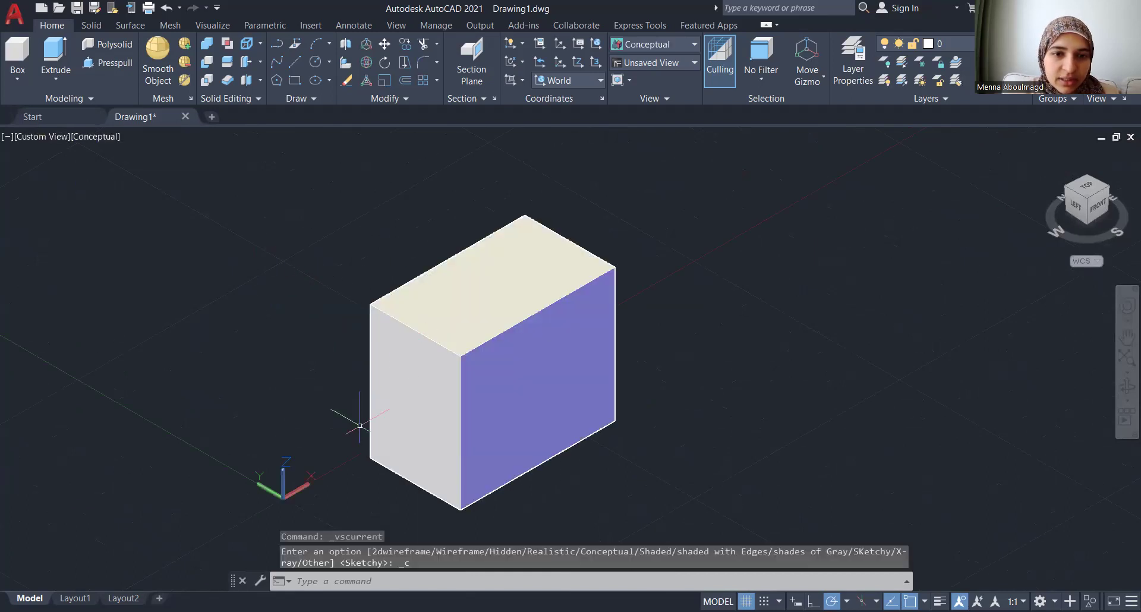
left_click(82, 139)
left_click(98, 199)
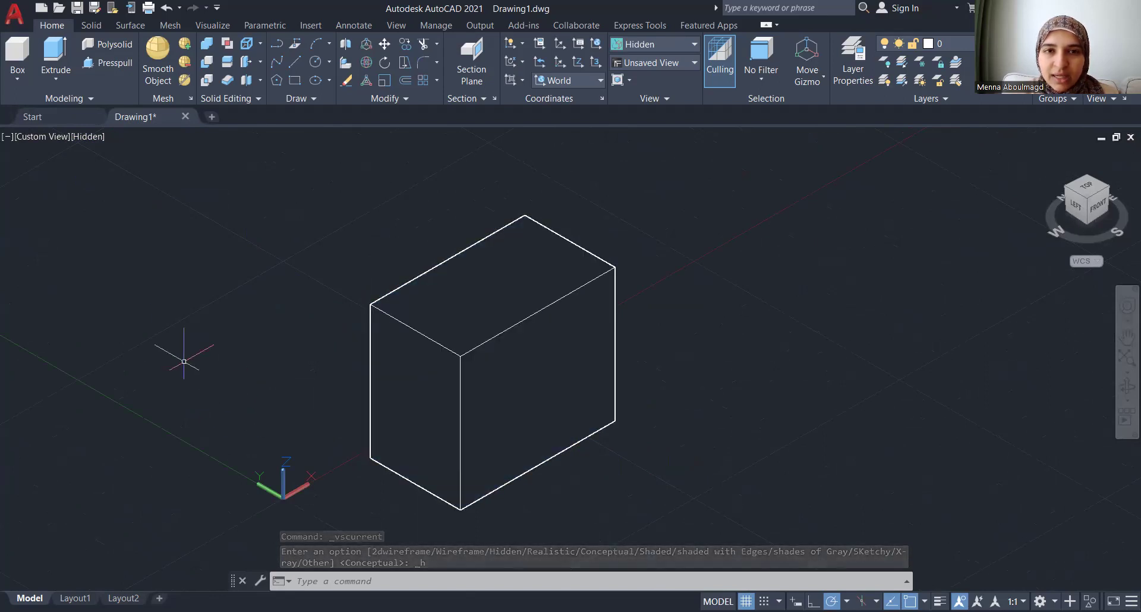
left_click(84, 137)
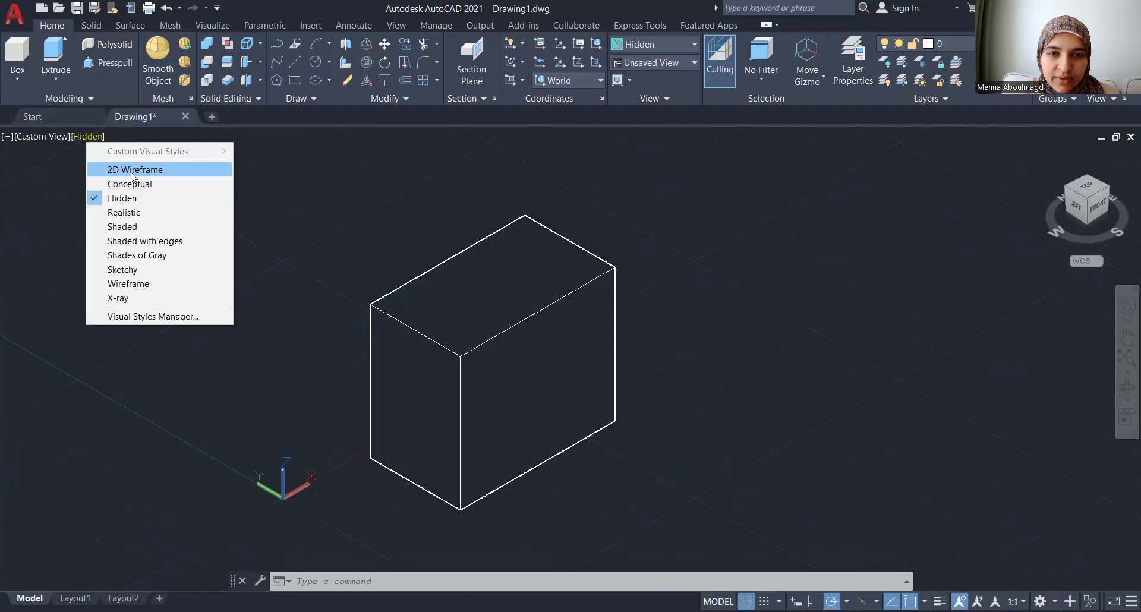
left_click(132, 171)
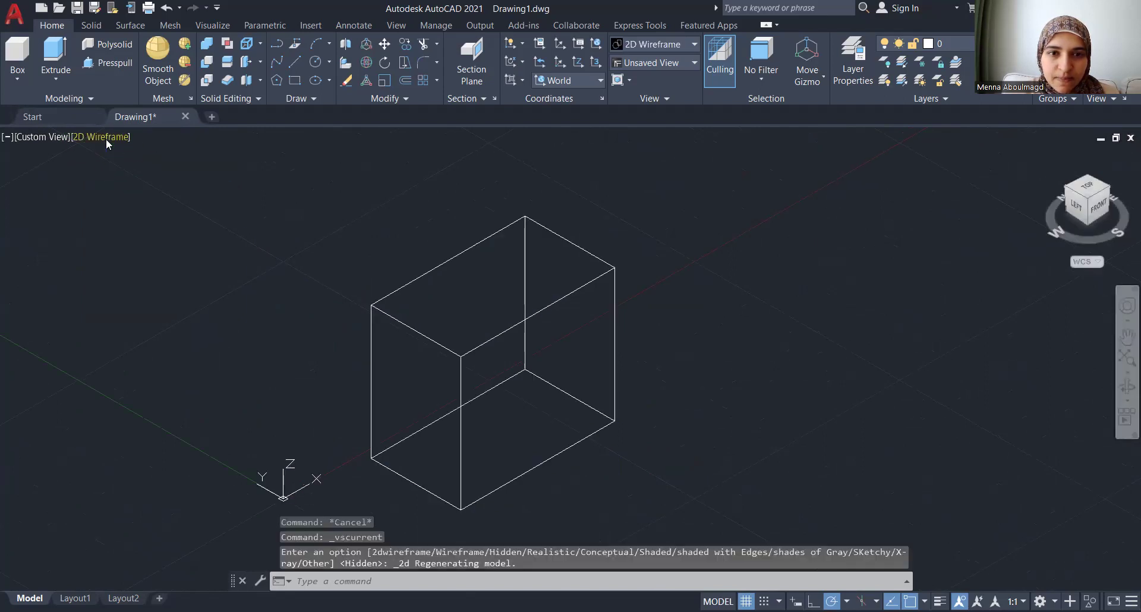
left_click(107, 138)
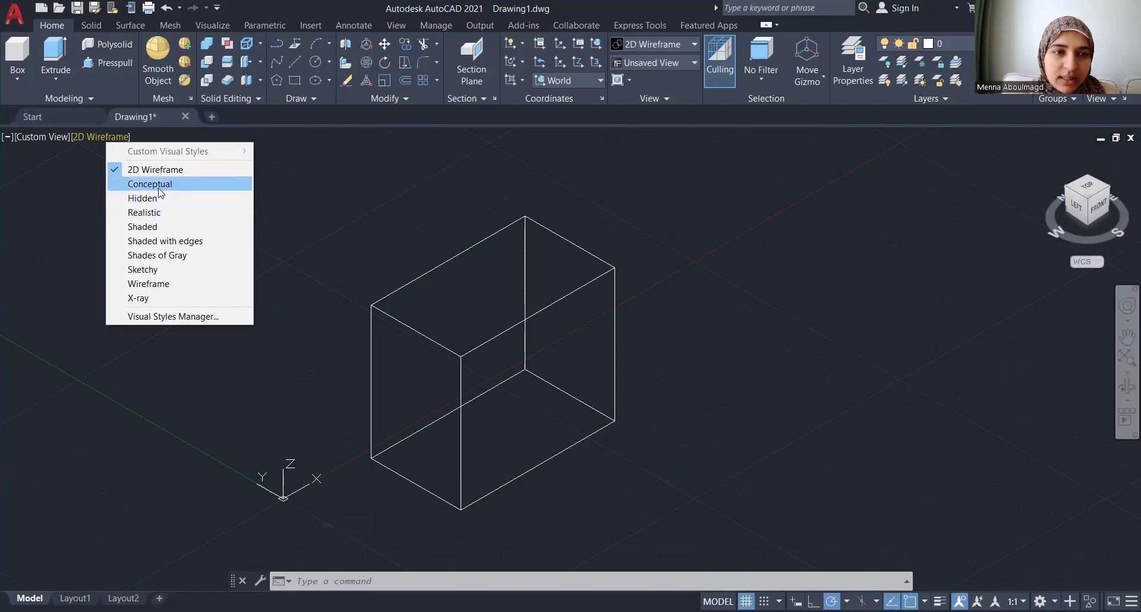
Step: Cycle the box through the Hidden, Shaded, Shaded with edges and Wireframe visual styles
left_click(150, 201)
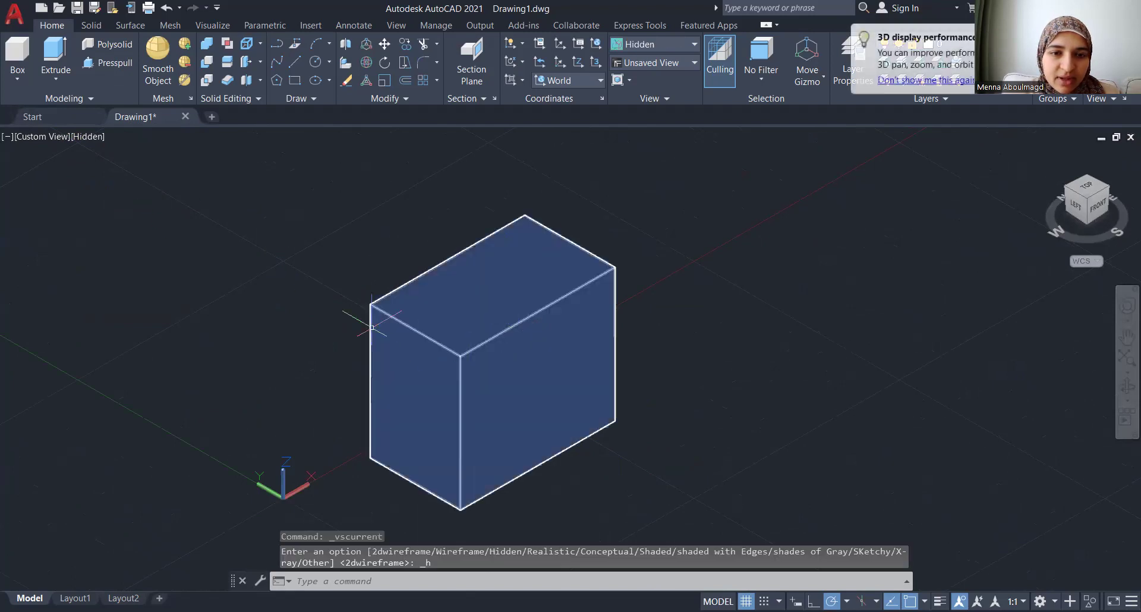
left_click(91, 138)
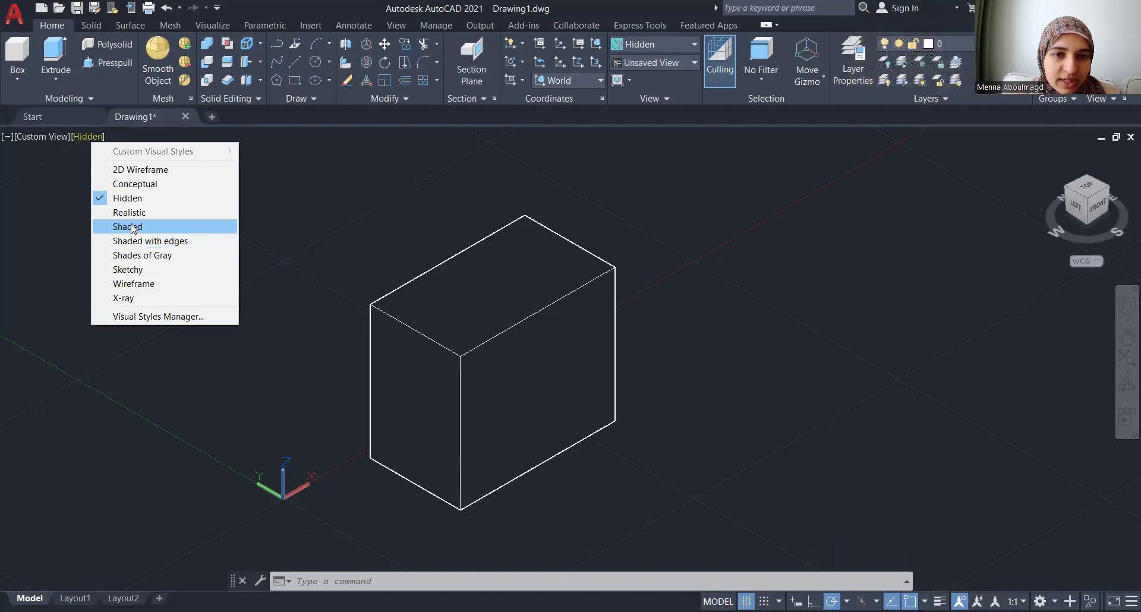
key("Return")
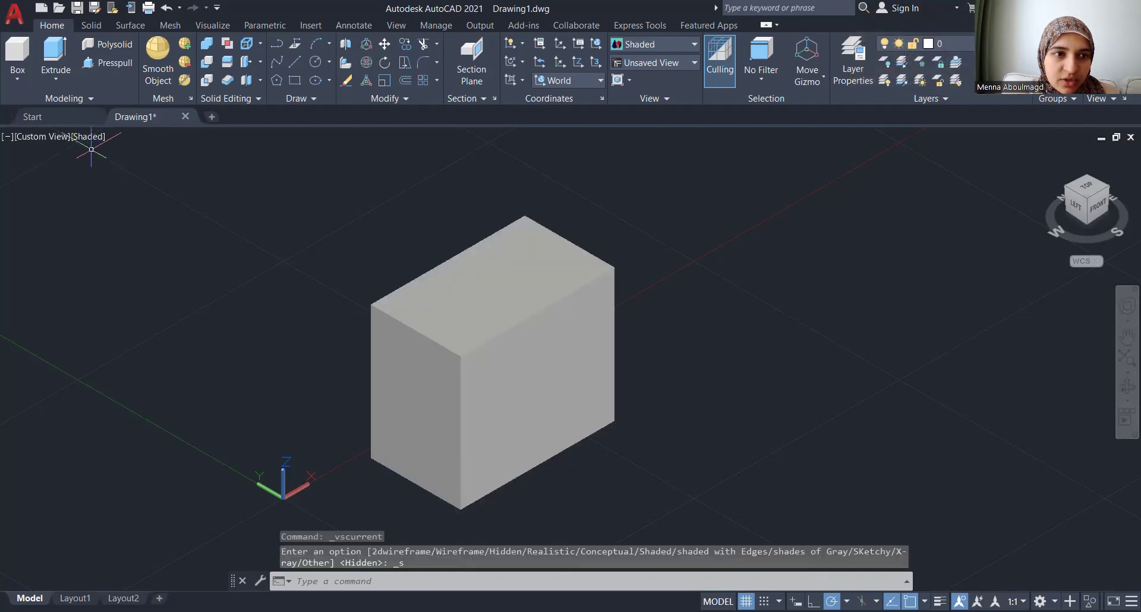
left_click(87, 139)
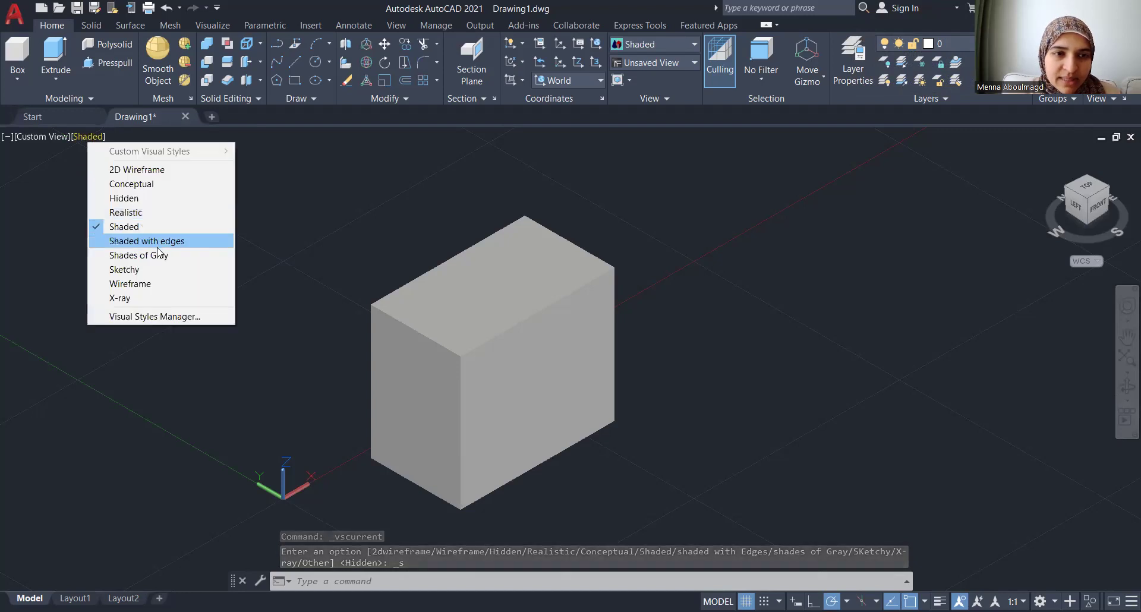
left_click(158, 246)
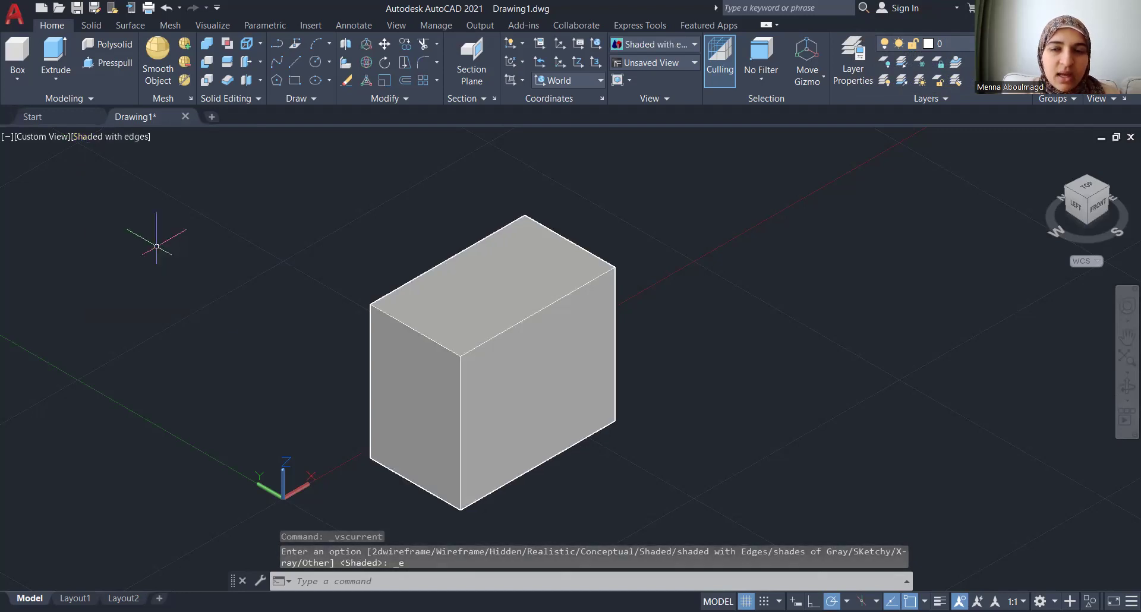
left_click(123, 138)
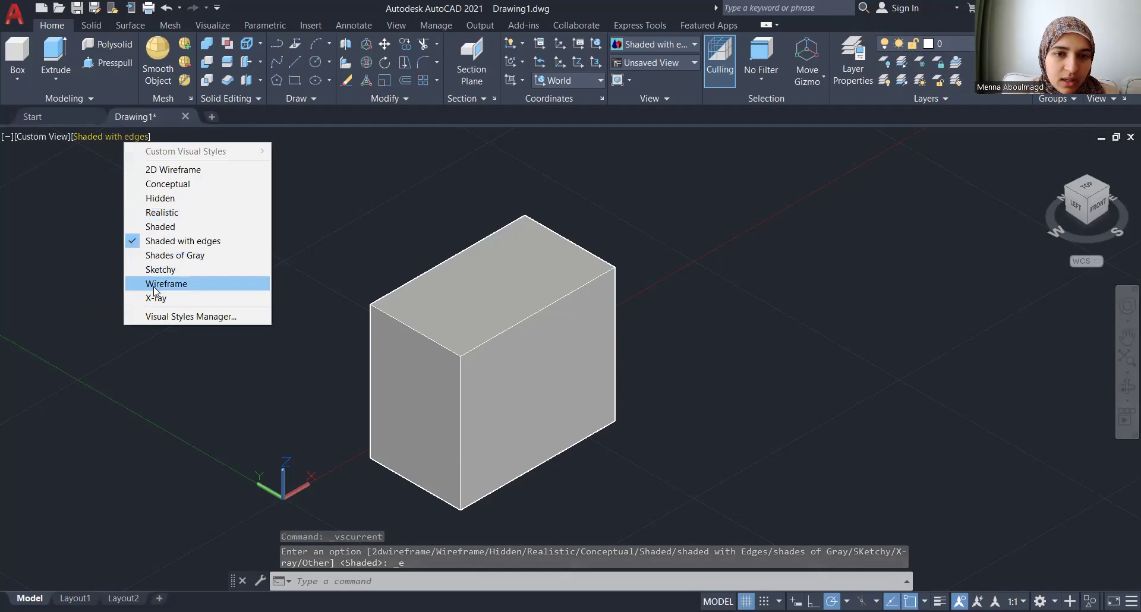
left_click(157, 284)
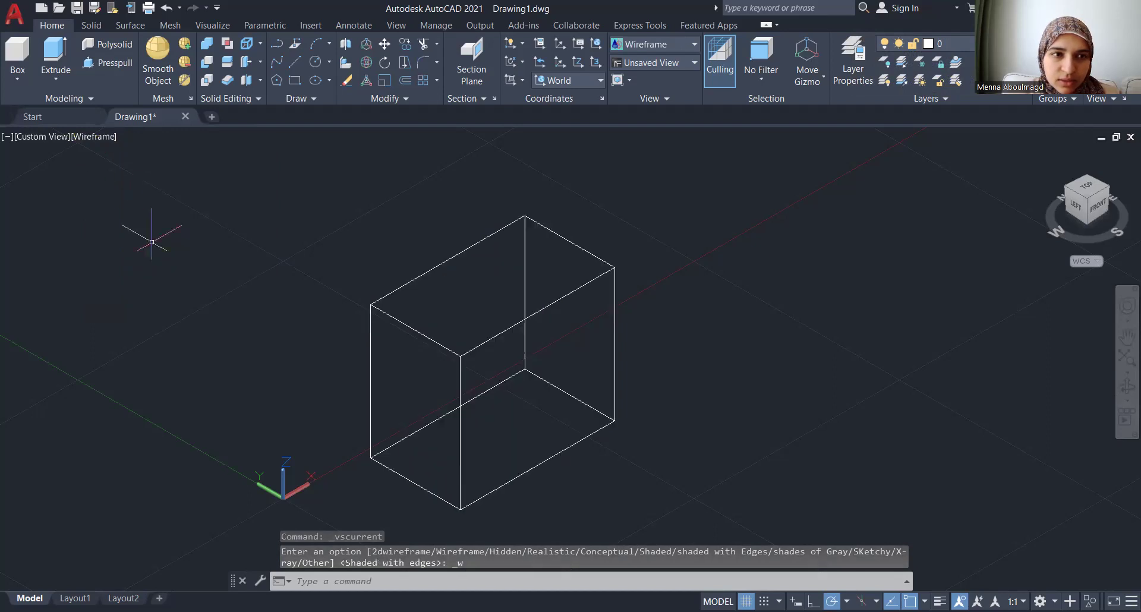
Step: View the box in X-ray and Hidden, finishing in 2D Wireframe
left_click(92, 140)
left_click(126, 298)
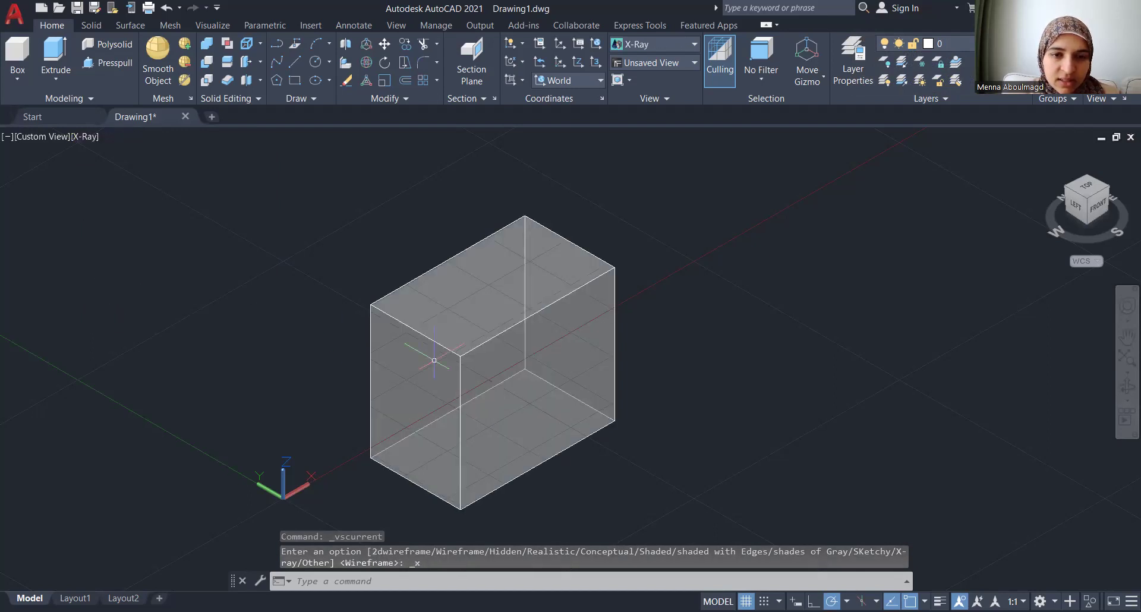
scroll(569, 419, "down", 2)
scroll(534, 470, "up", 2)
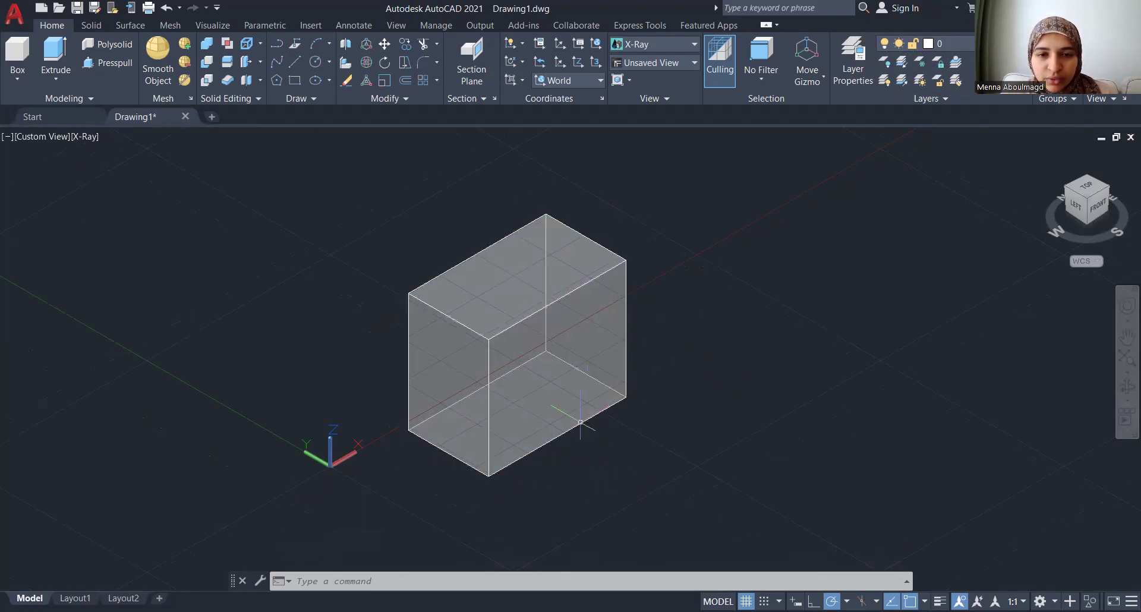
left_click(84, 137)
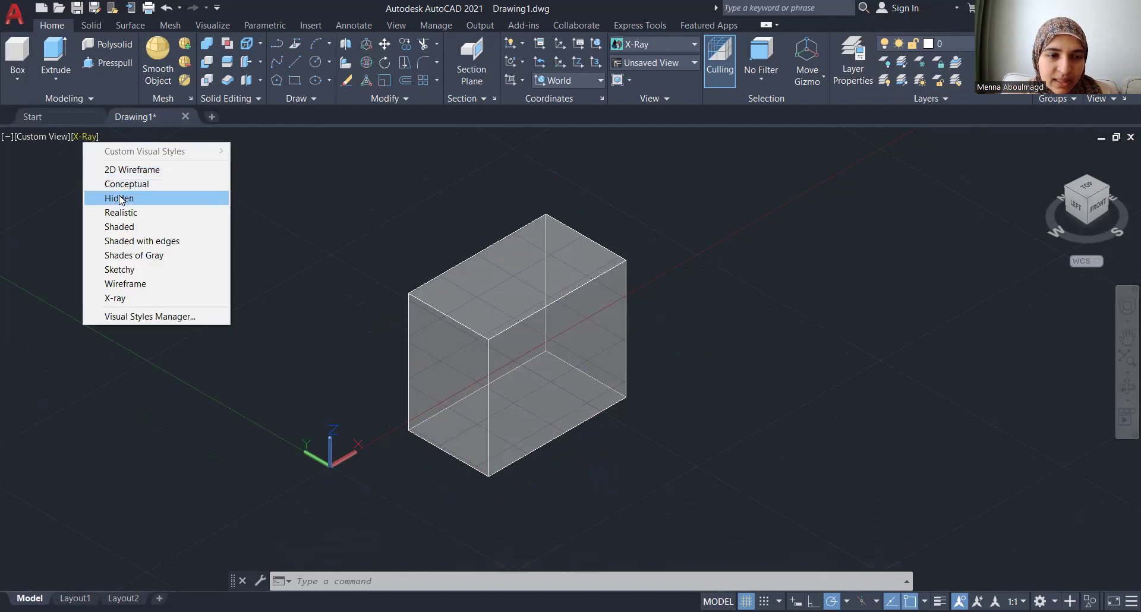
left_click(121, 199)
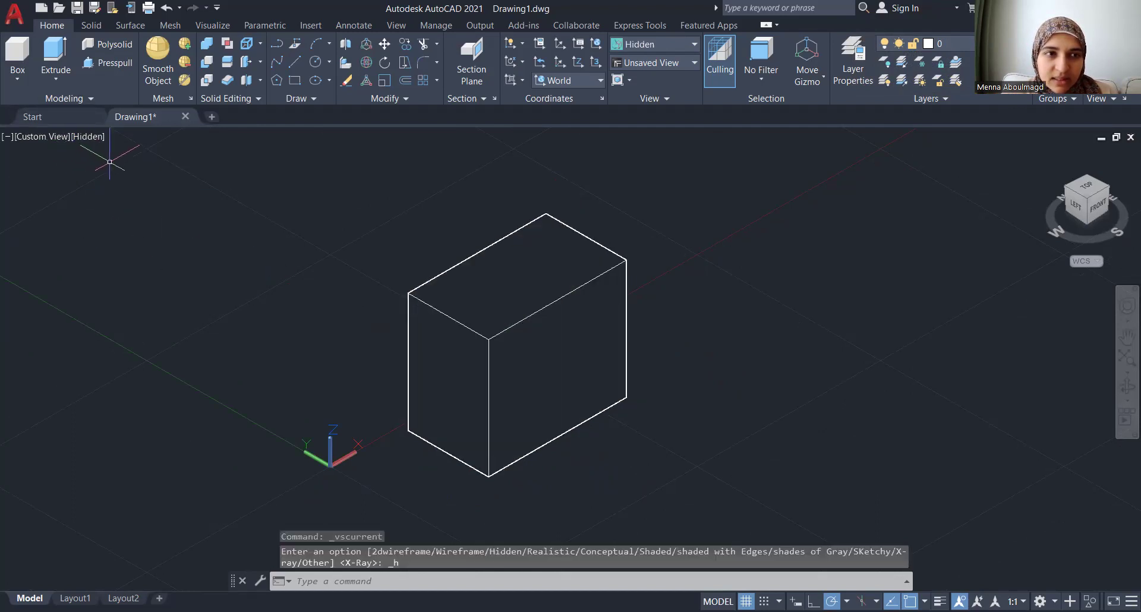
left_click(89, 137)
left_click(111, 169)
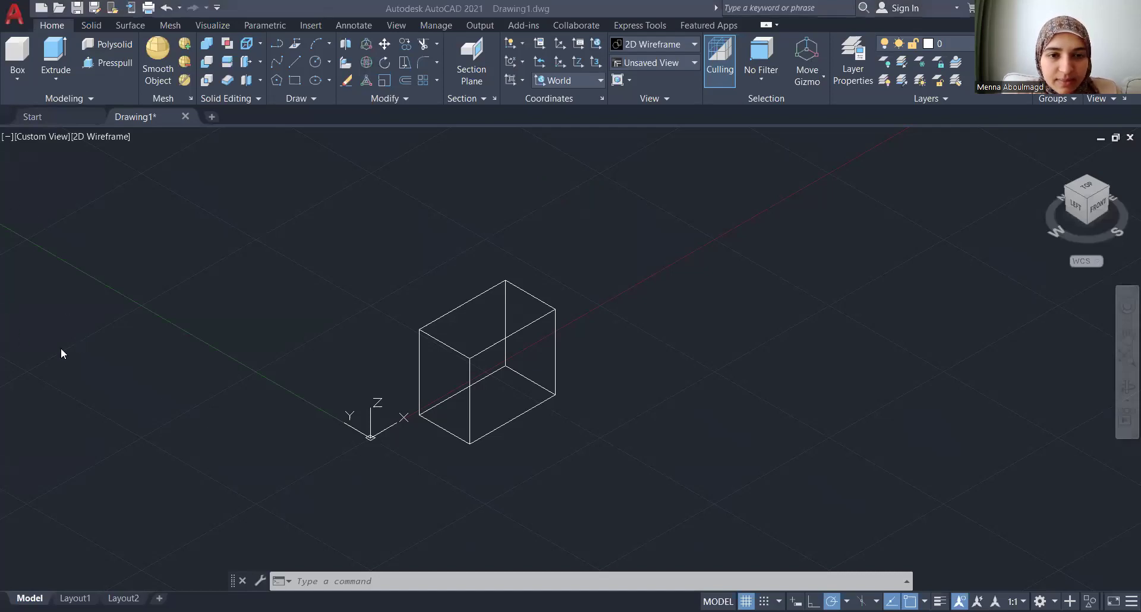
Step: Draw a cylinder right of the box, picking its base centre and radius, with height 32.34
scroll(61, 348, "down", 5)
scroll(229, 368, "up", 5)
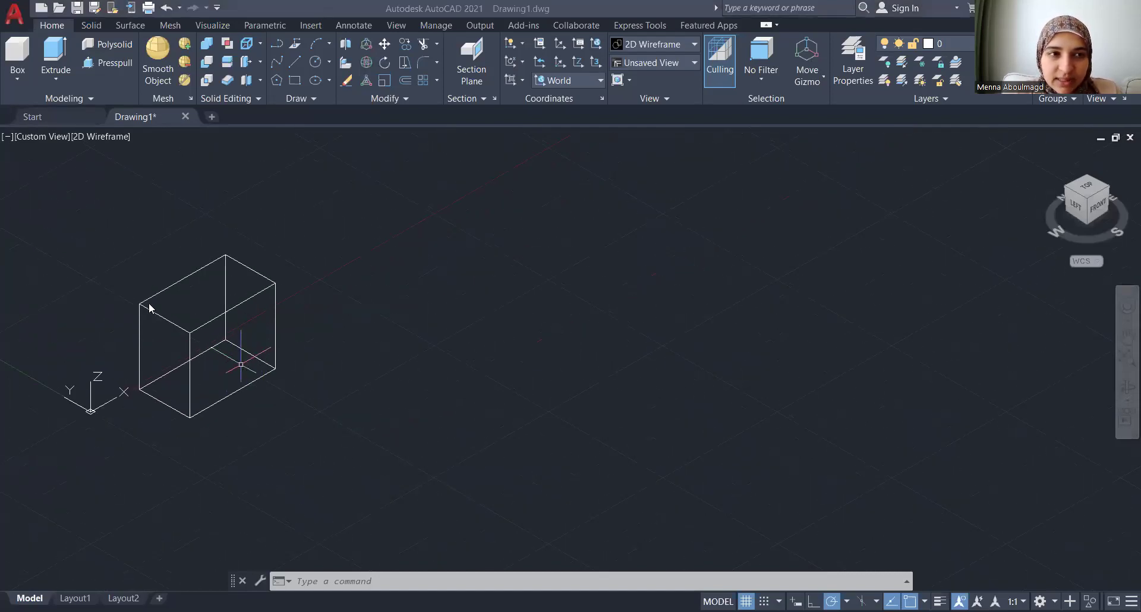
left_click(14, 80)
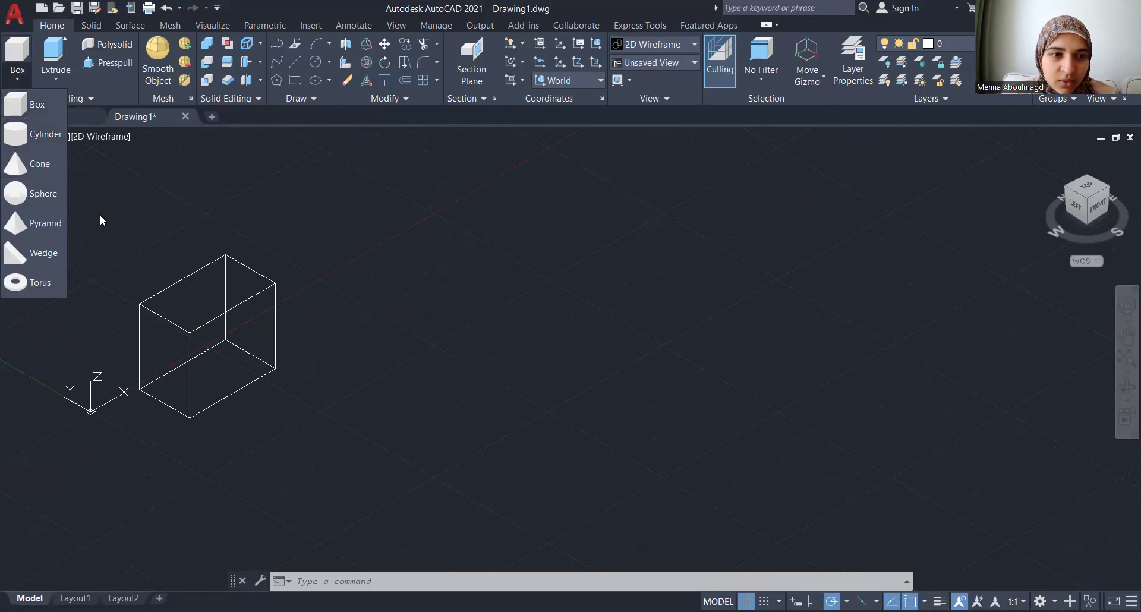
left_click(18, 135)
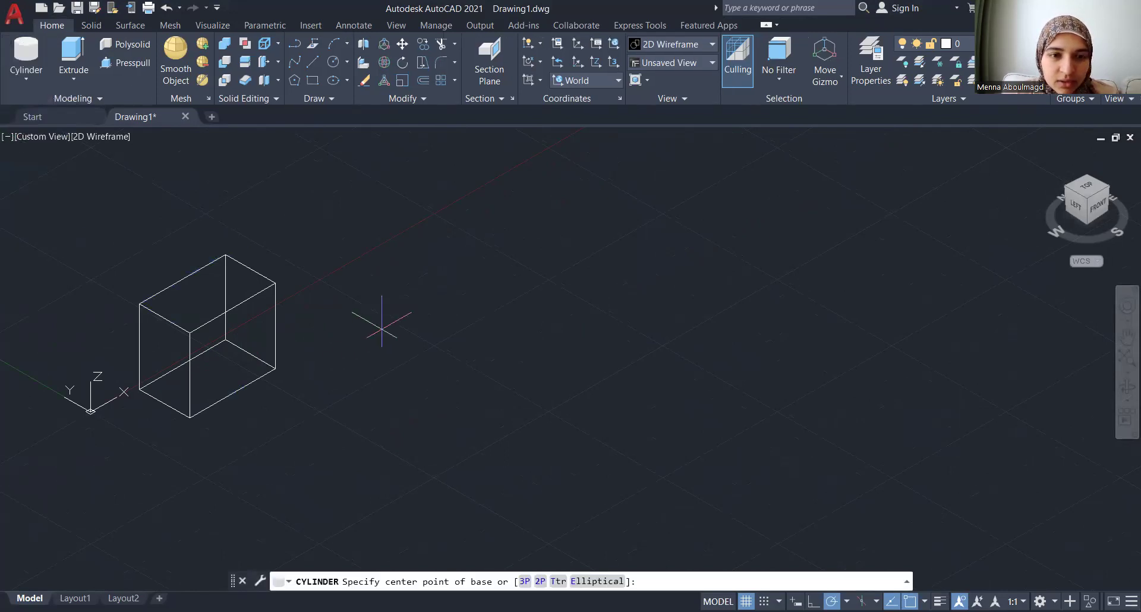
left_click(409, 347)
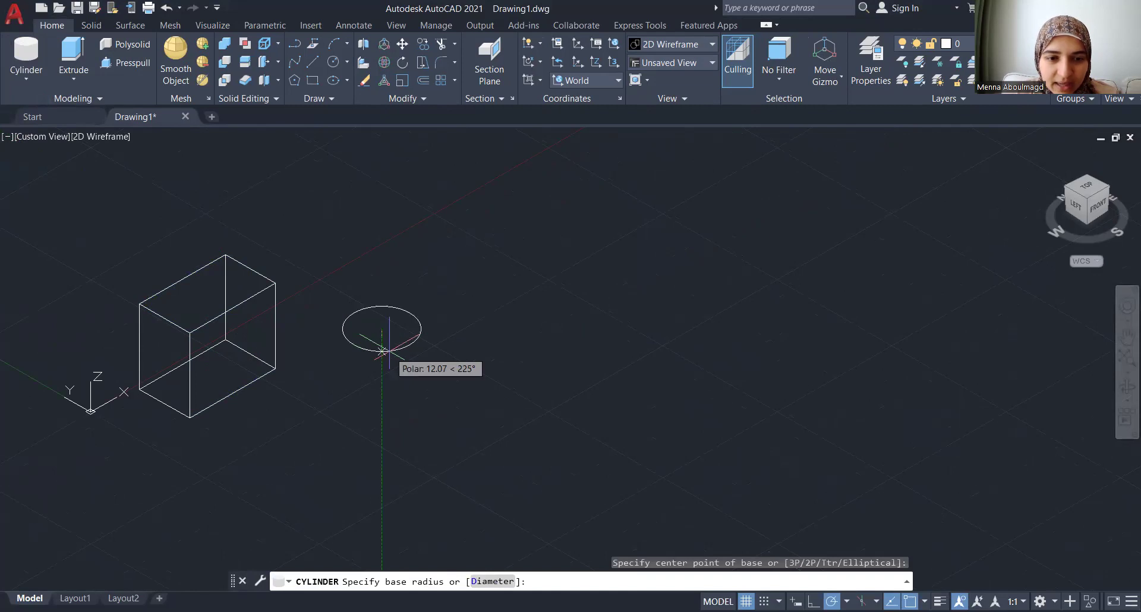
left_click(382, 351)
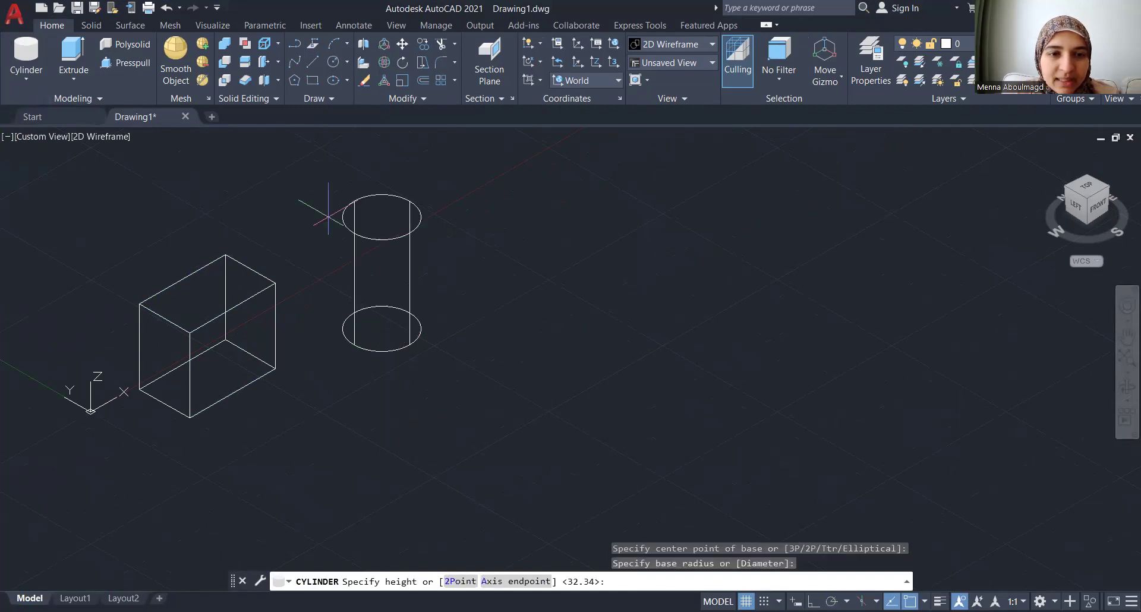
left_click(309, 196)
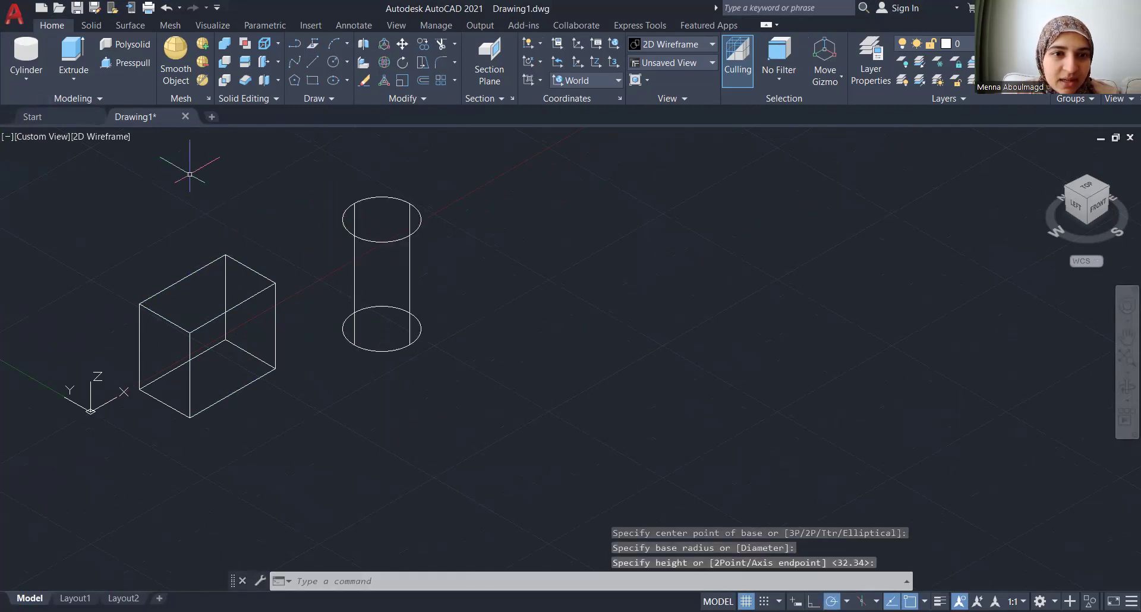
Step: Compare the box and cylinder in the Hidden and then Realistic visual styles
left_click(116, 139)
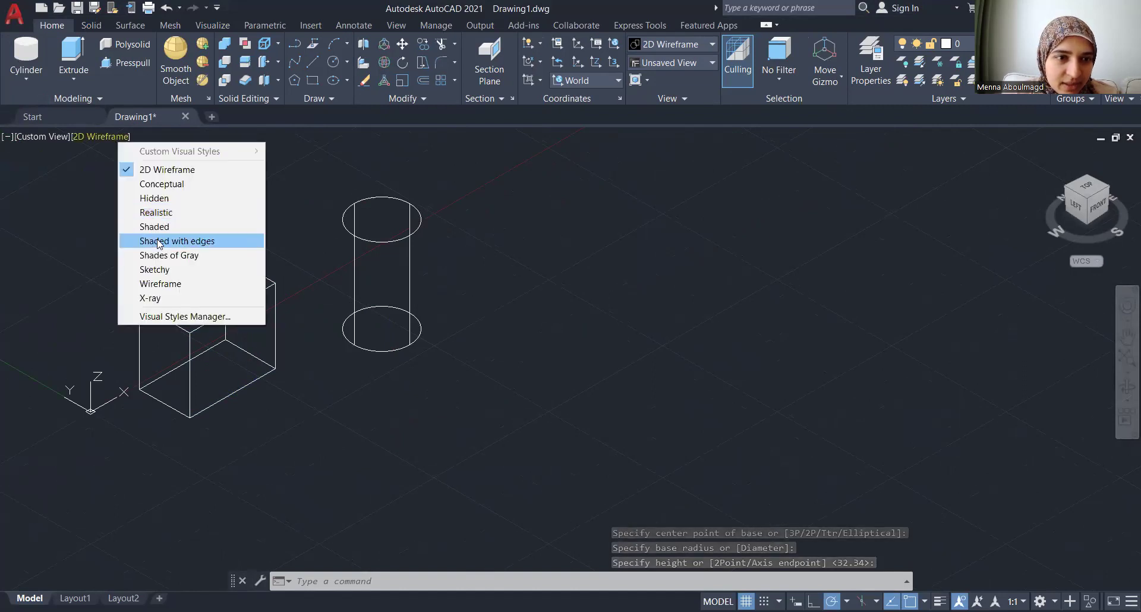
left_click(155, 198)
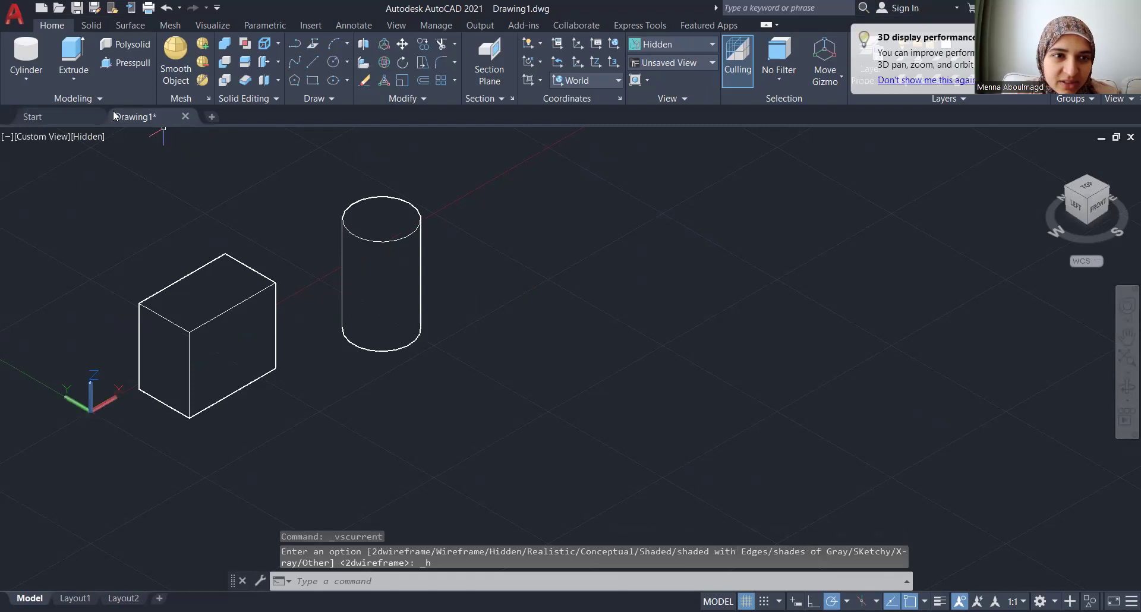
left_click(85, 137)
left_click(154, 212)
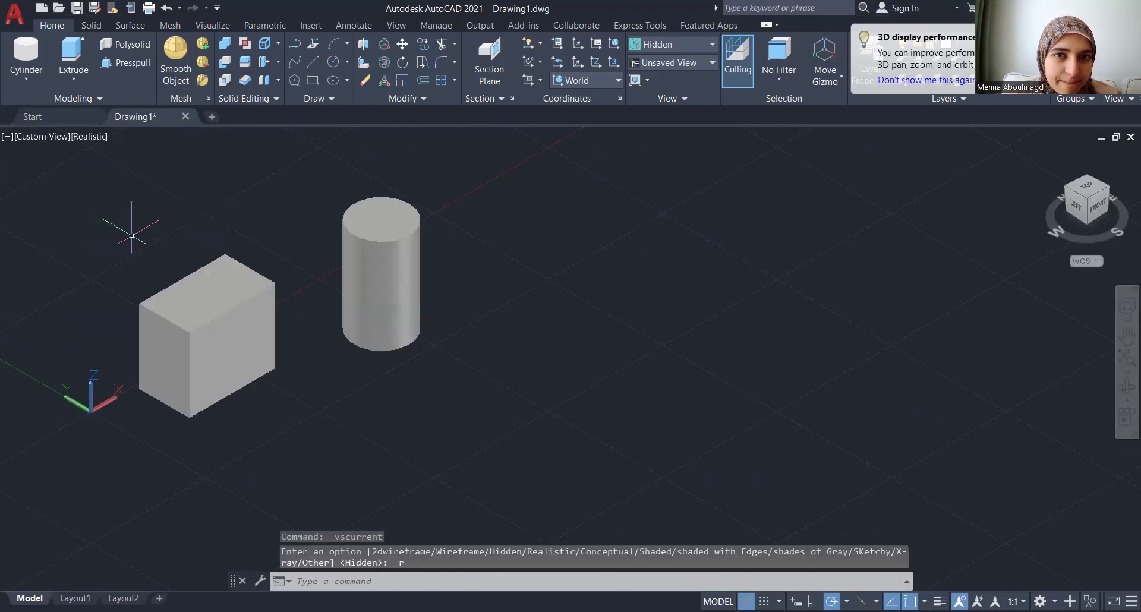
scroll(454, 366, "down", 2)
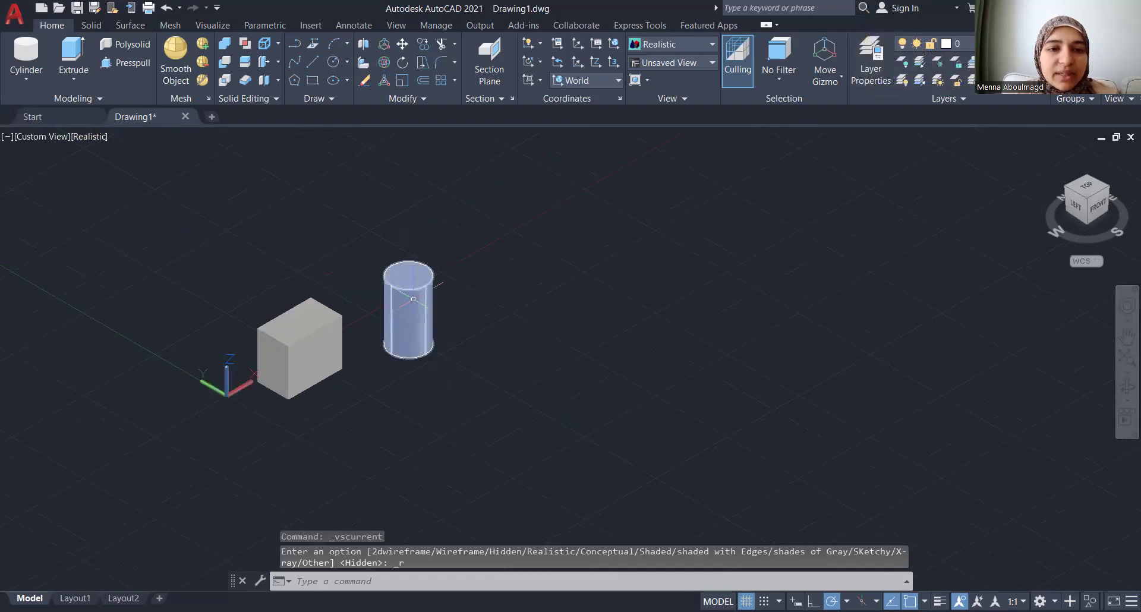
scroll(408, 309, "up", 2)
scroll(262, 268, "down", 2)
scroll(354, 310, "up", 3)
scroll(368, 268, "down", 2)
scroll(380, 241, "up", 2)
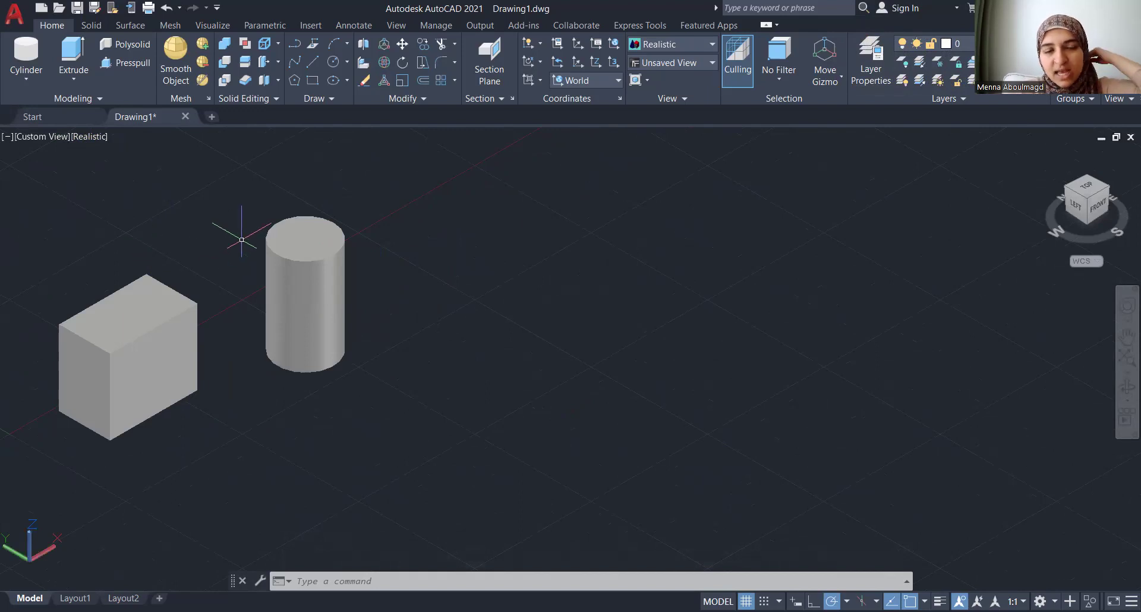
Step: Display both solids in the Shaded with edges style
left_click(95, 138)
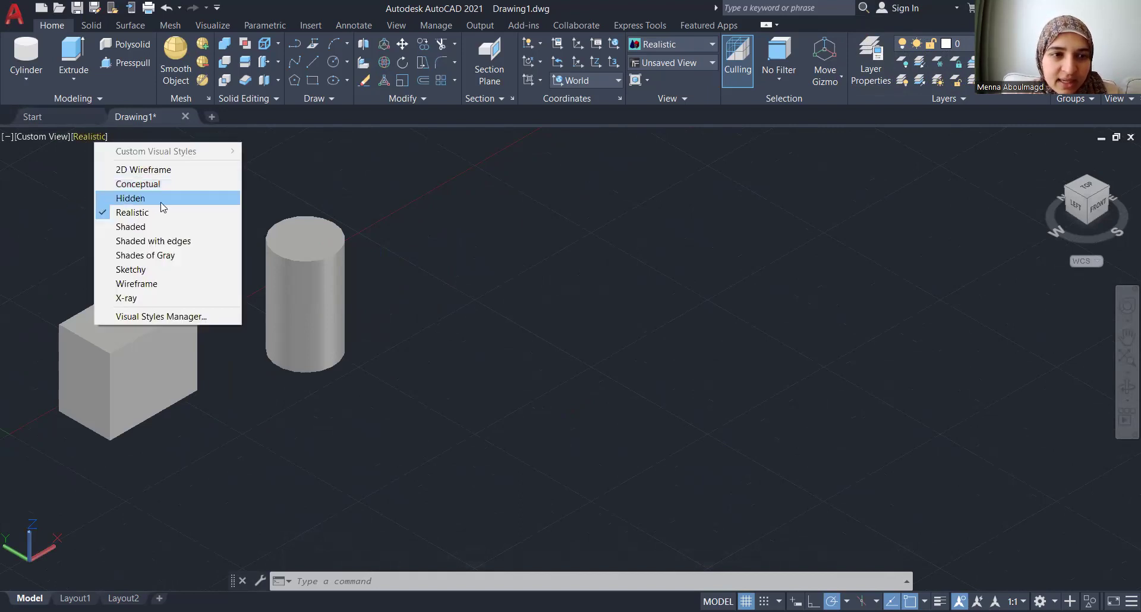
left_click(157, 242)
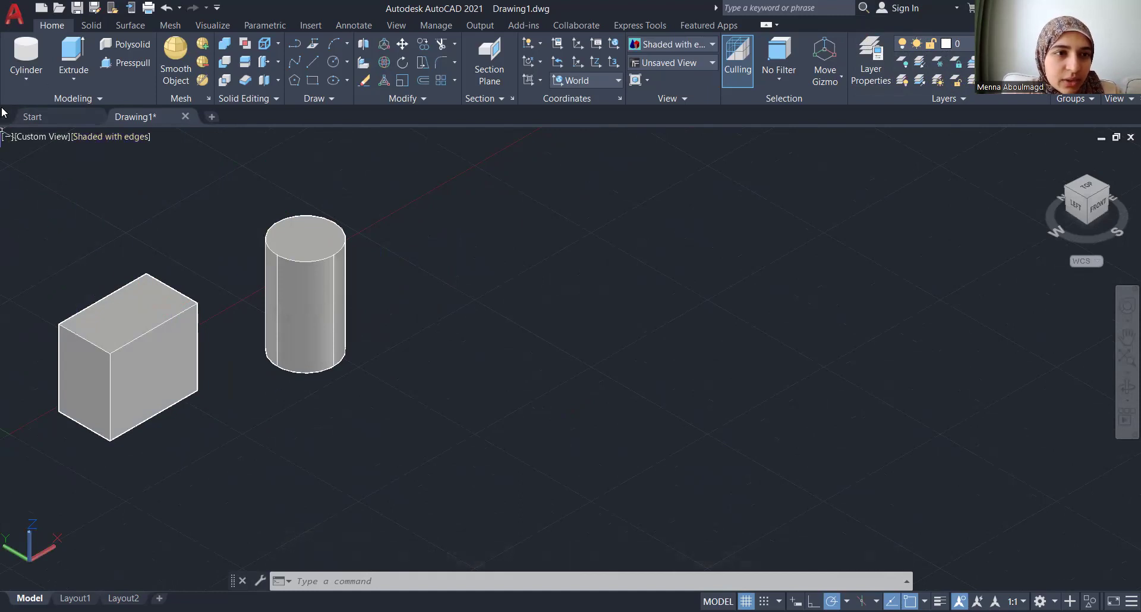
left_click(28, 79)
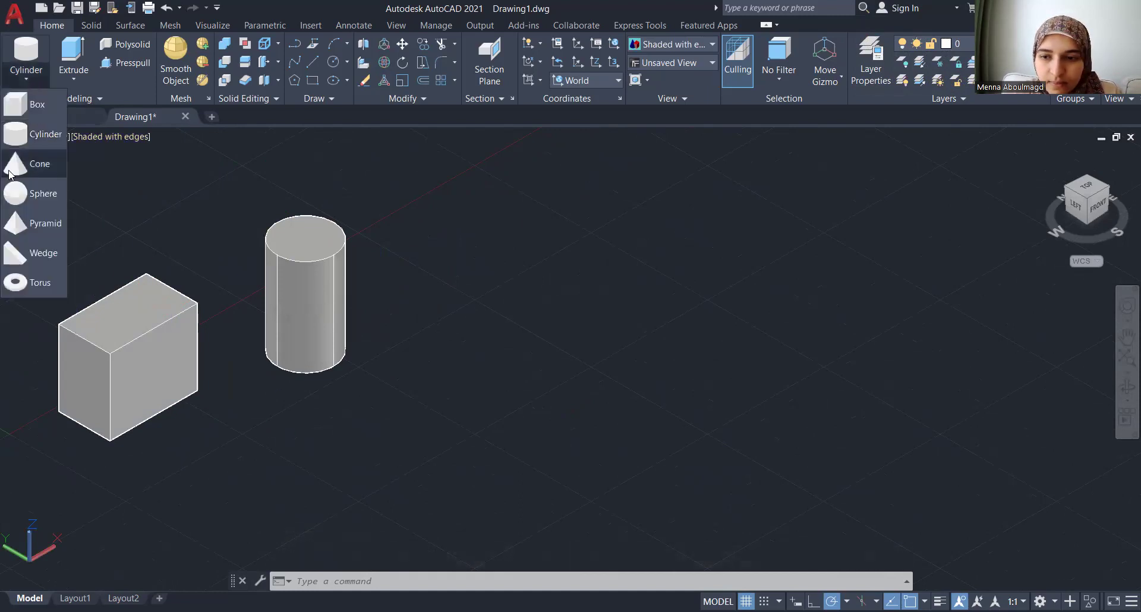
Step: Draw a cone right of the cylinder, picking base centre and radius and accepting the height
left_click(802, 572)
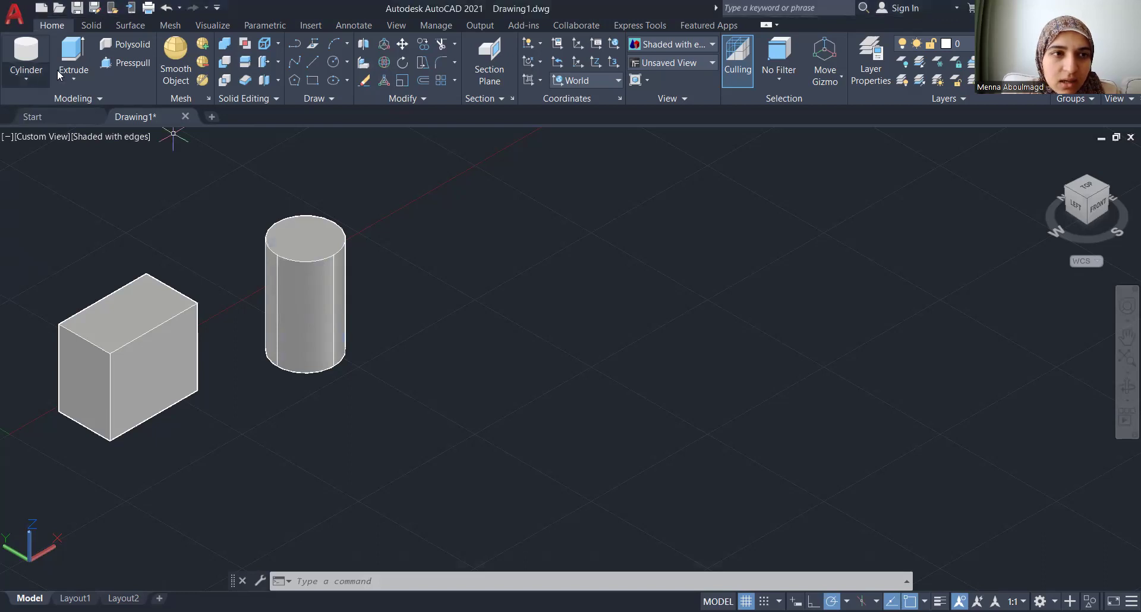
left_click(25, 81)
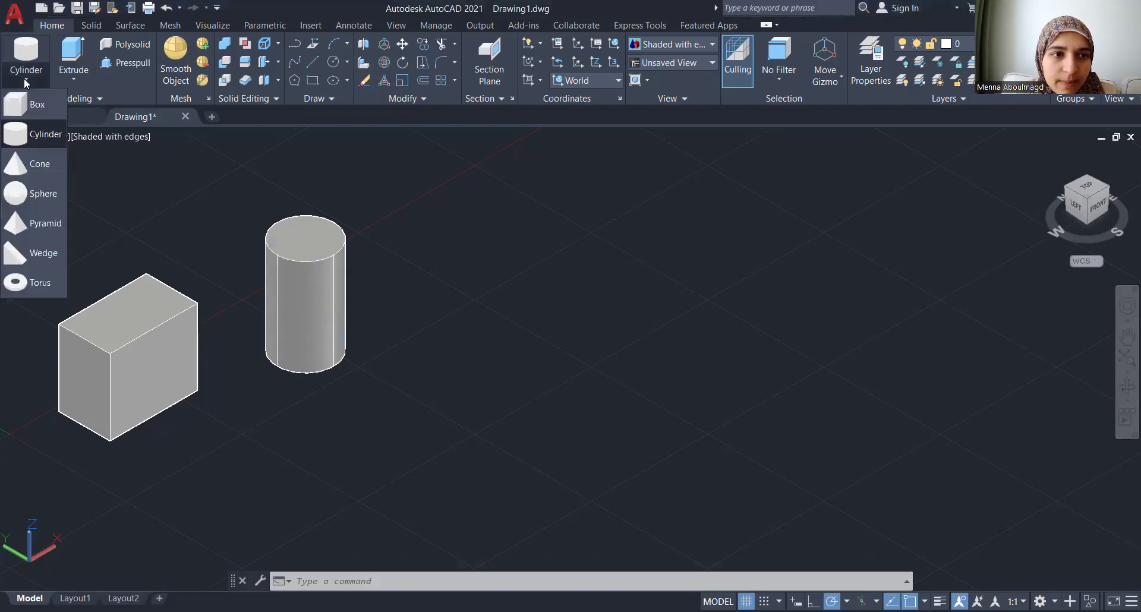
left_click(21, 167)
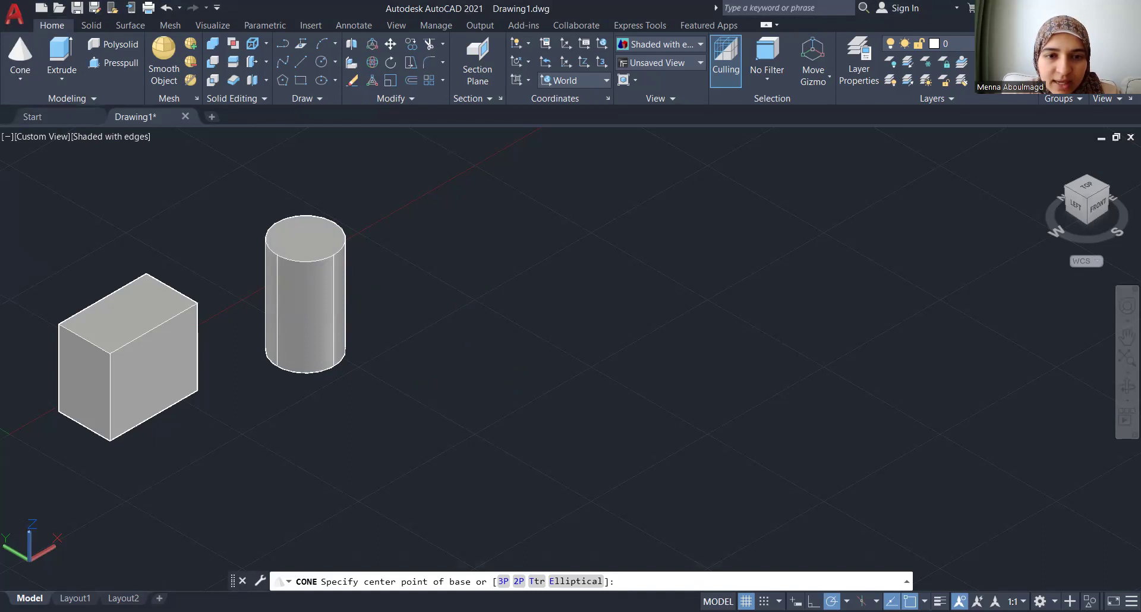
left_click(502, 370)
left_click(459, 369)
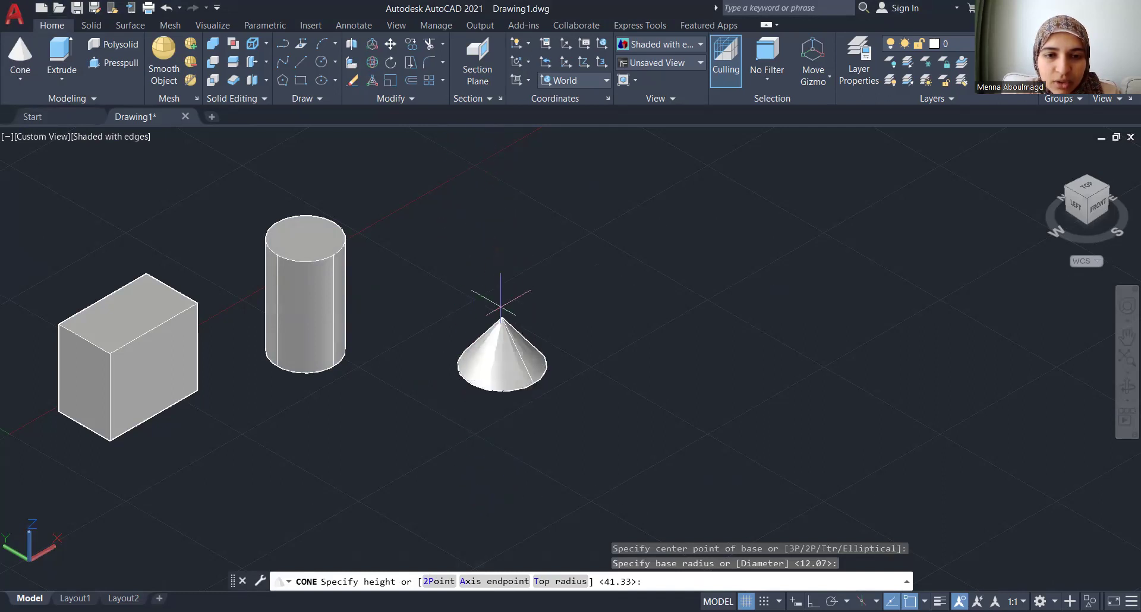
key("Return")
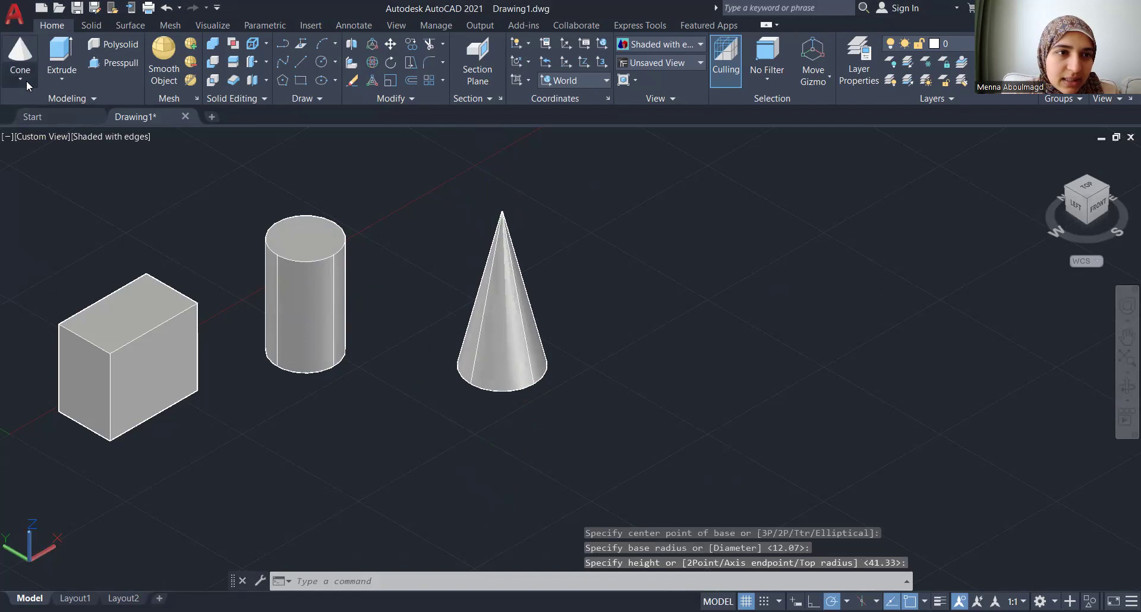
Step: Add a sphere solid to the model
left_click(26, 80)
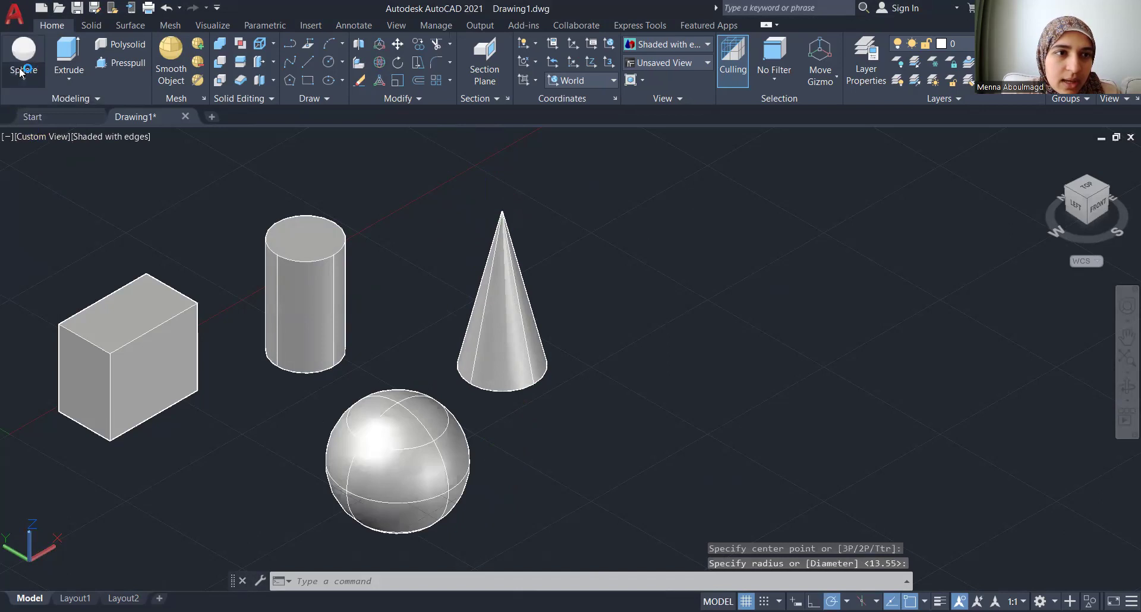
left_click(24, 79)
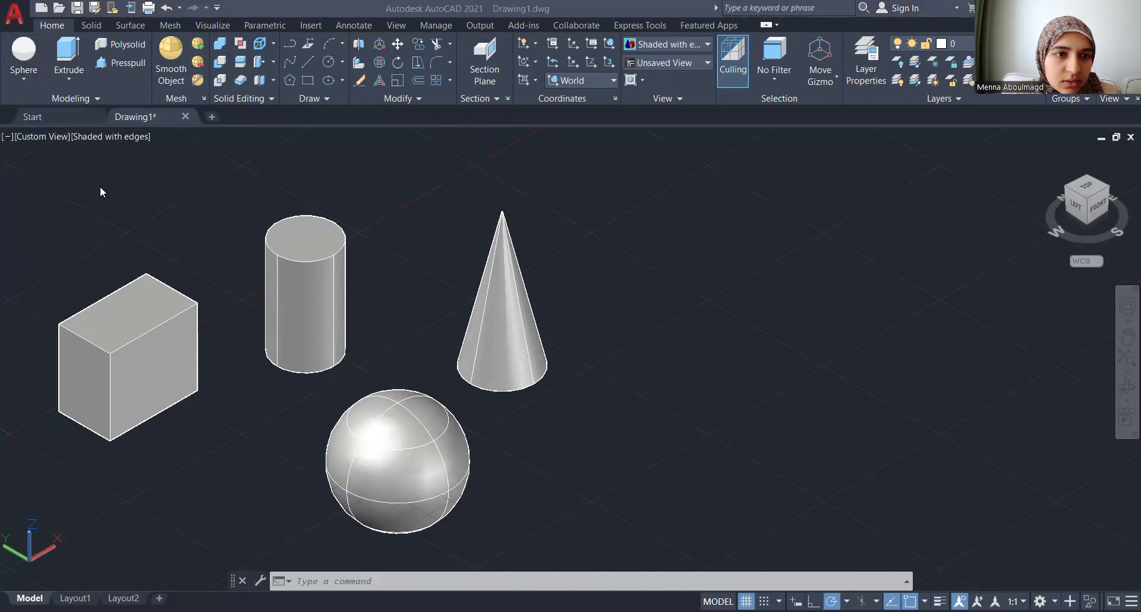
left_click(25, 80)
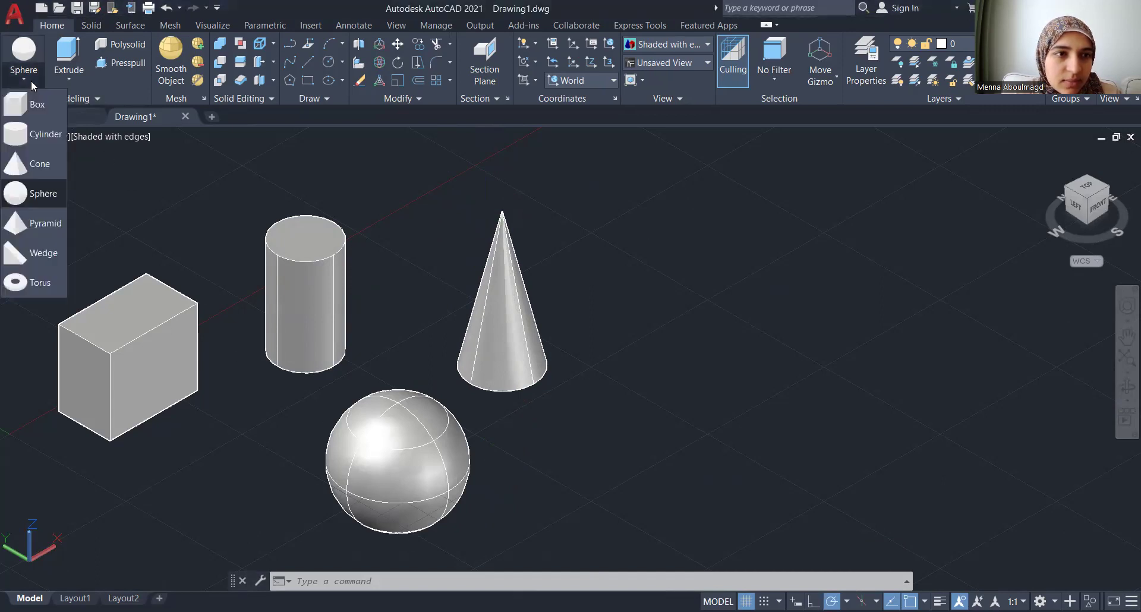
Step: Add a pyramid right of the cone and a wedge beside it from two base corners and a height
left_click(37, 225)
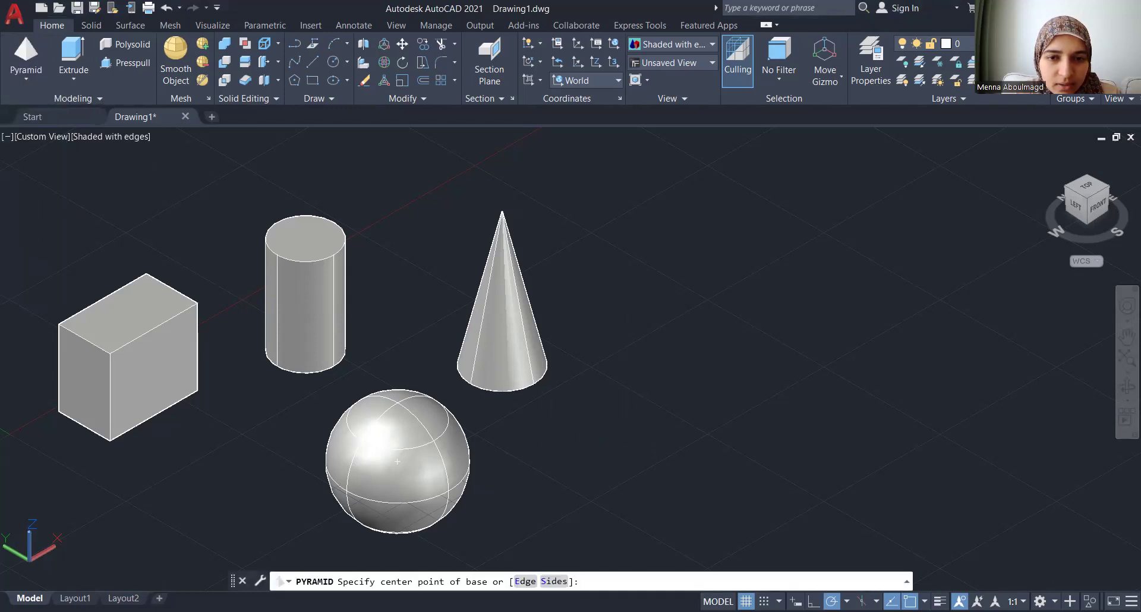
left_click(606, 255)
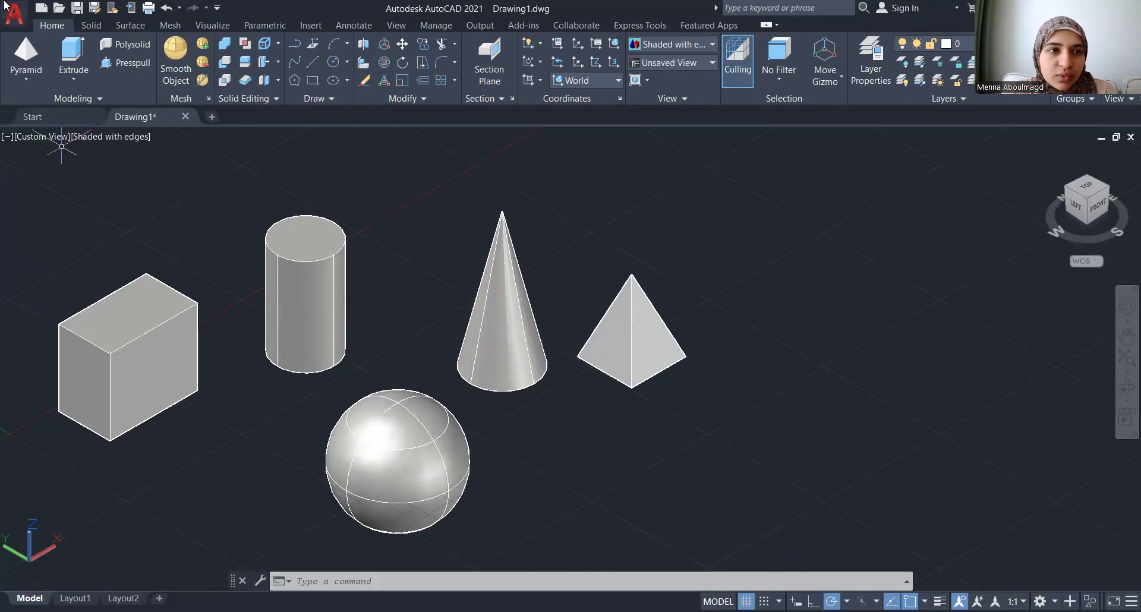
left_click(26, 78)
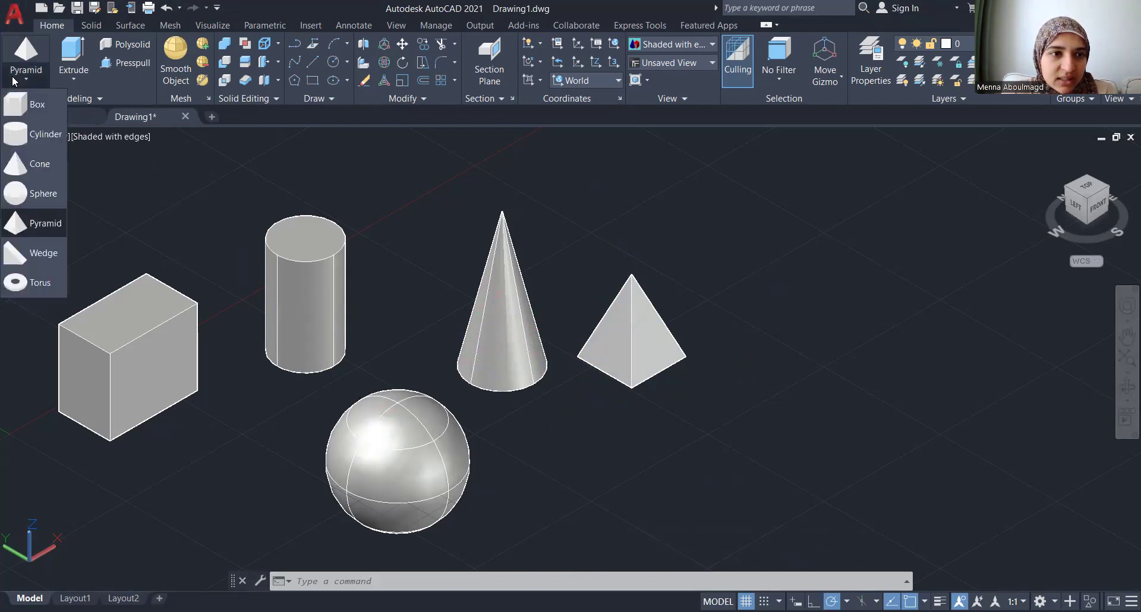
left_click(26, 254)
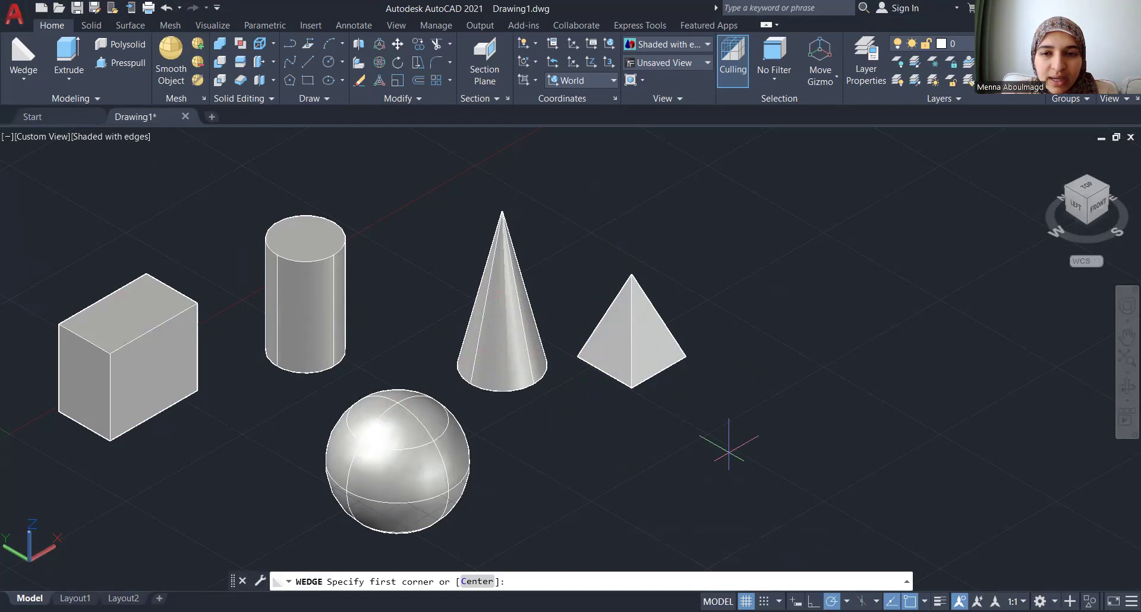
left_click(750, 267)
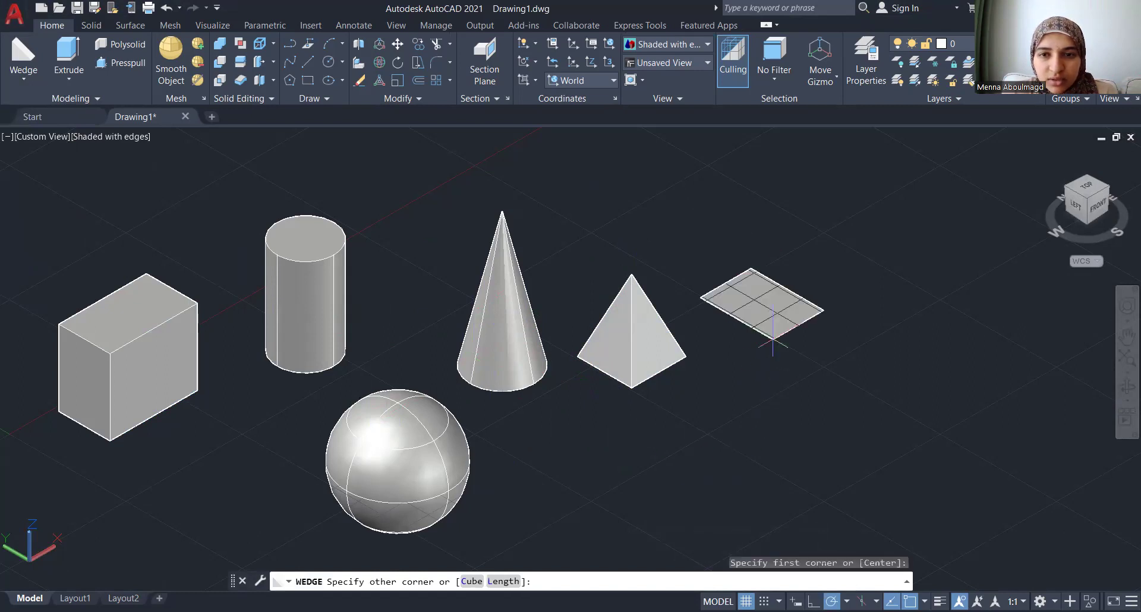
left_click(772, 297)
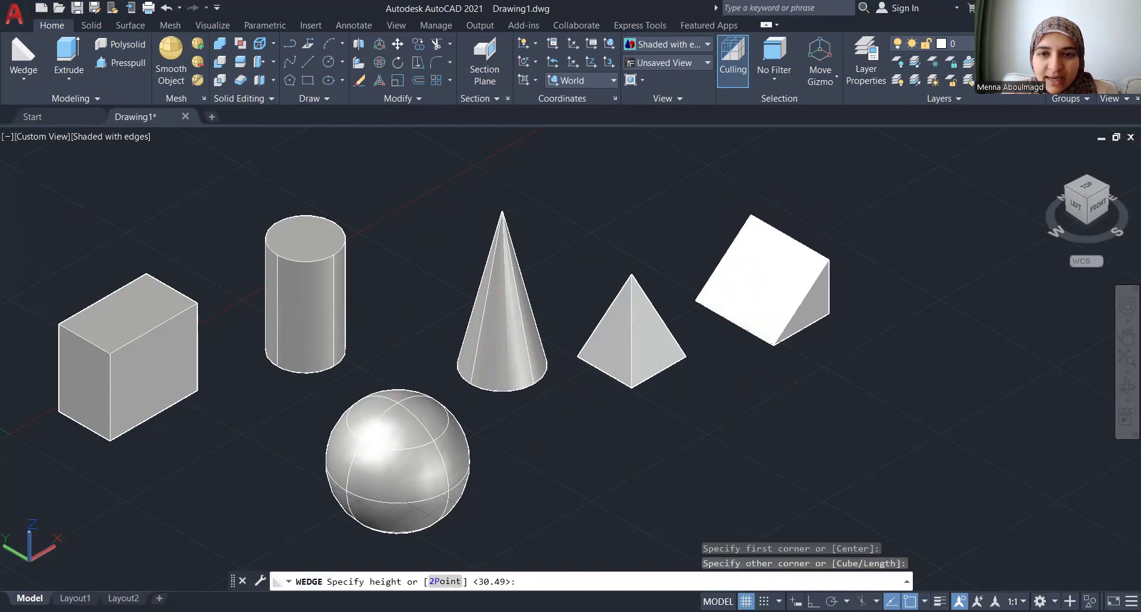
left_click(741, 286)
Step: Zoom out and start creating a torus
scroll(515, 326, "down", 2)
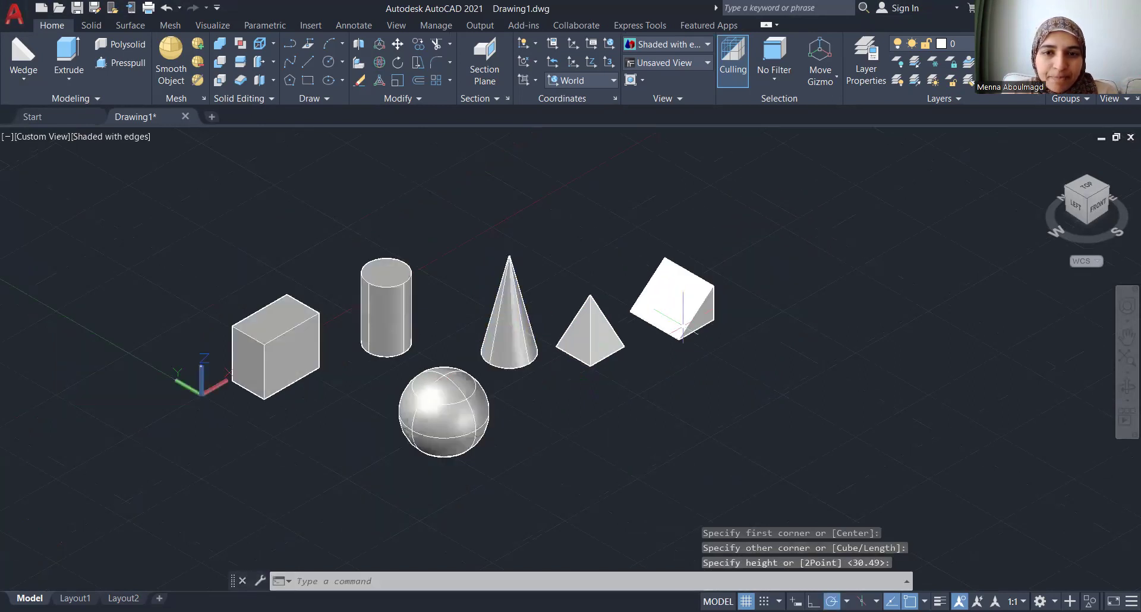
left_click(24, 78)
left_click(18, 283)
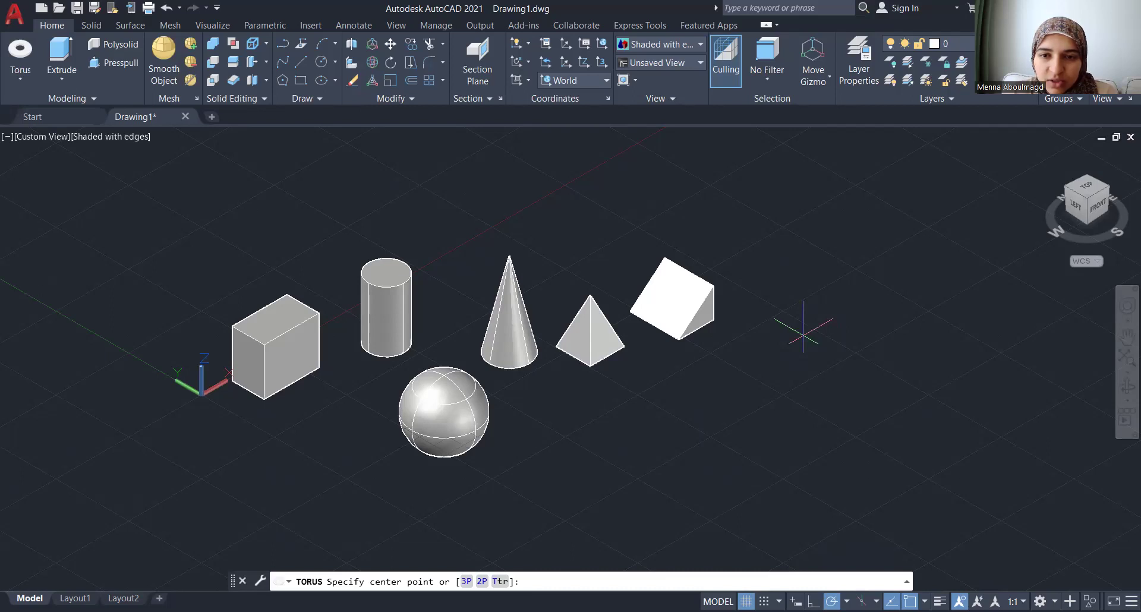
Step: Place the torus centre right of the wedge, accept its ring radius, and size the tube
left_click(803, 334)
key("Return")
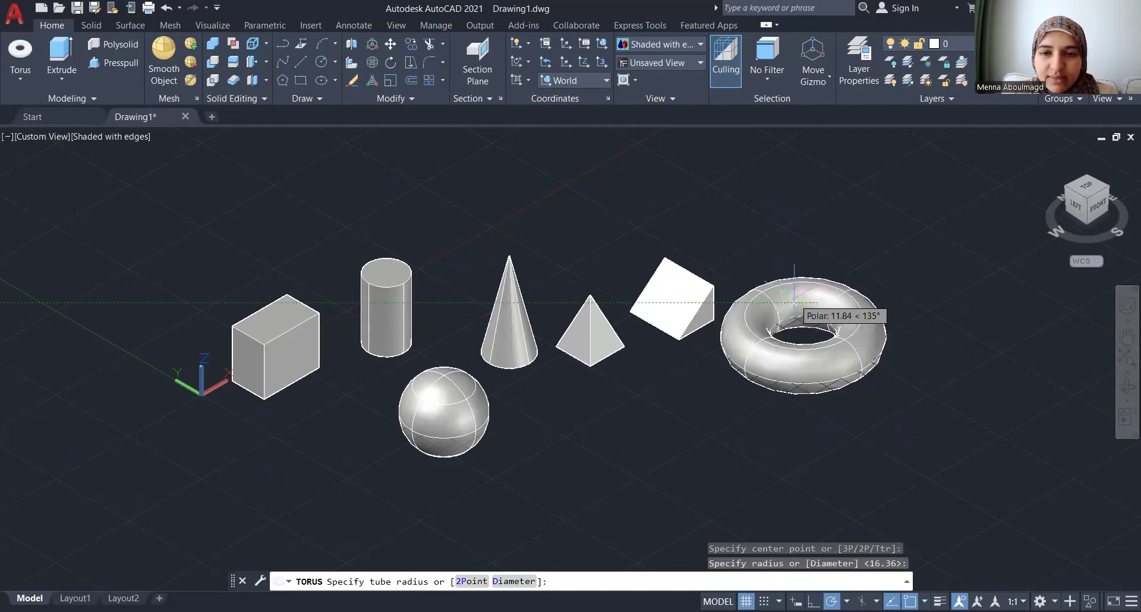
left_click(794, 302)
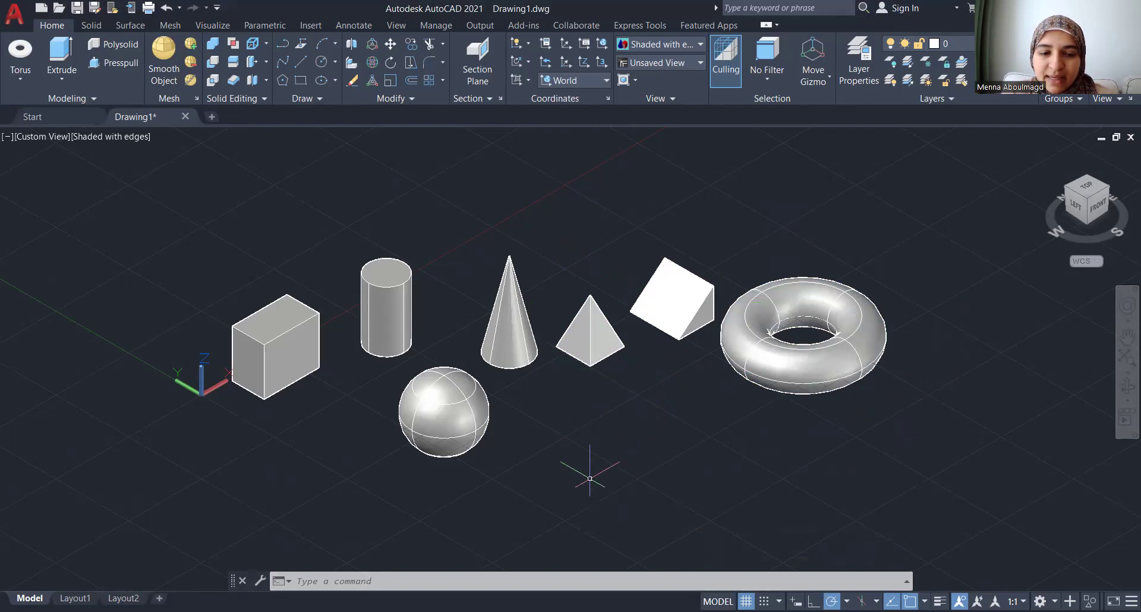
Step: Draw a flat rectangle below the solids with the rectangle command
type("red")
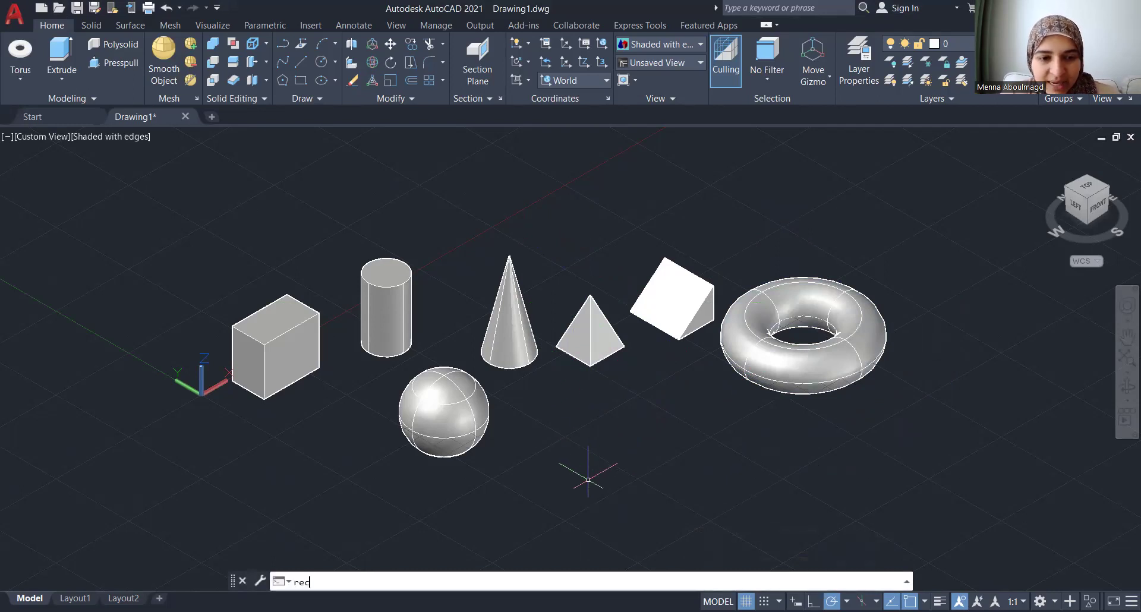
key("Return")
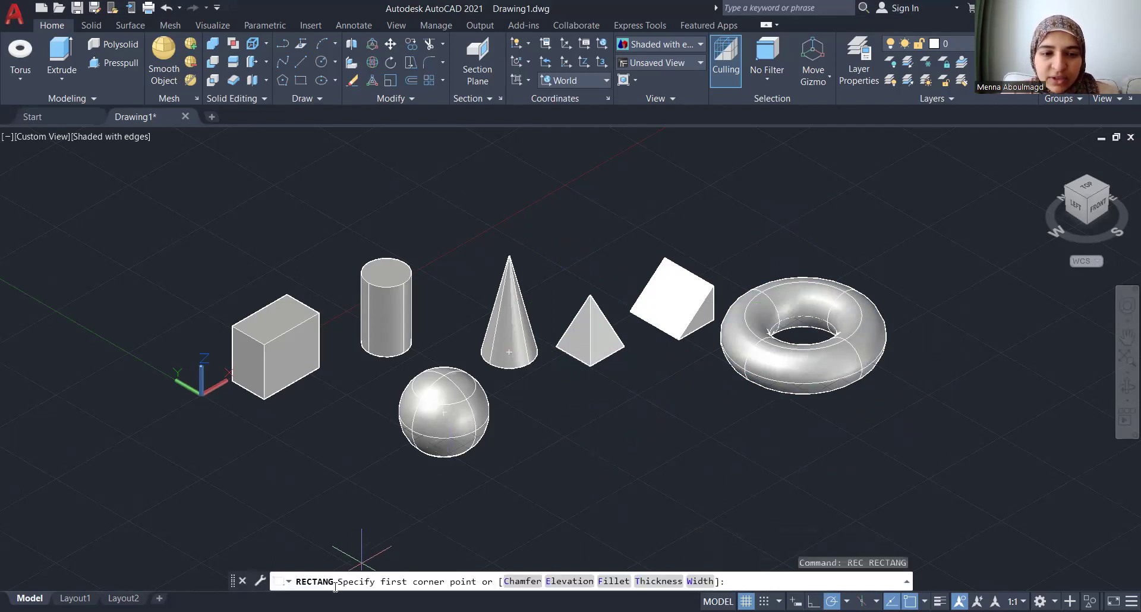
scroll(446, 315, "down", 2)
scroll(523, 401, "up", 3)
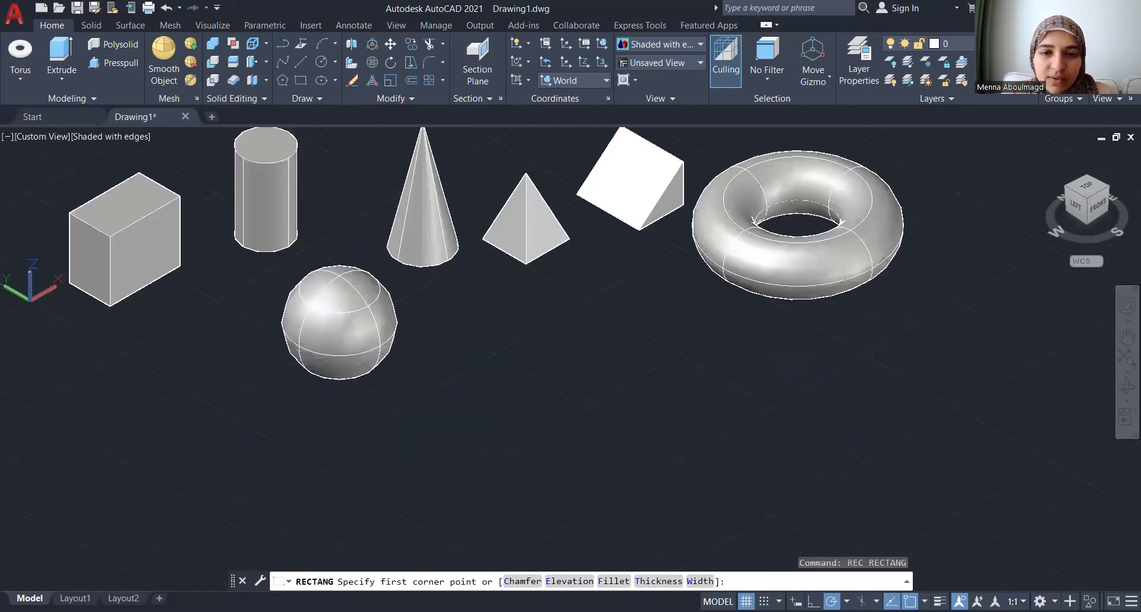
left_click(489, 356)
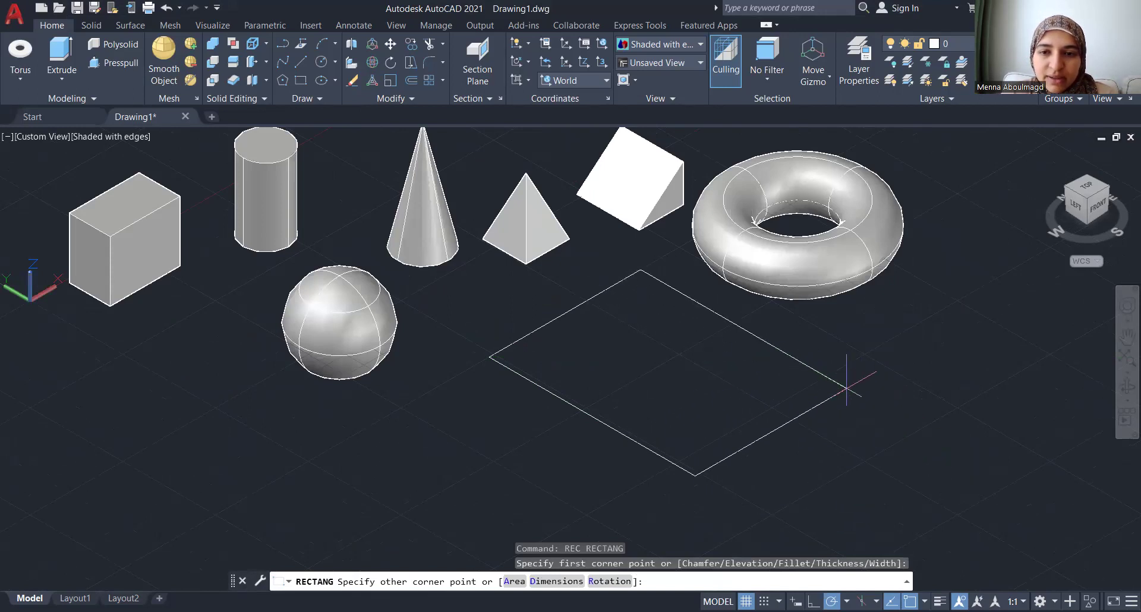
left_click(847, 387)
scroll(466, 382, "down", 4)
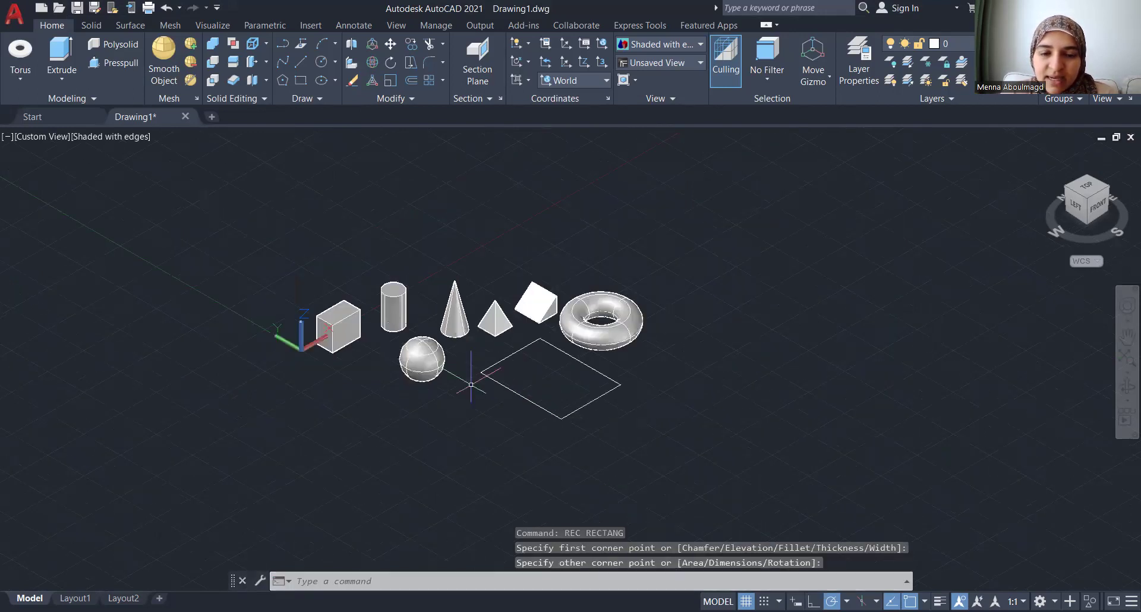
scroll(486, 364, "up", 2)
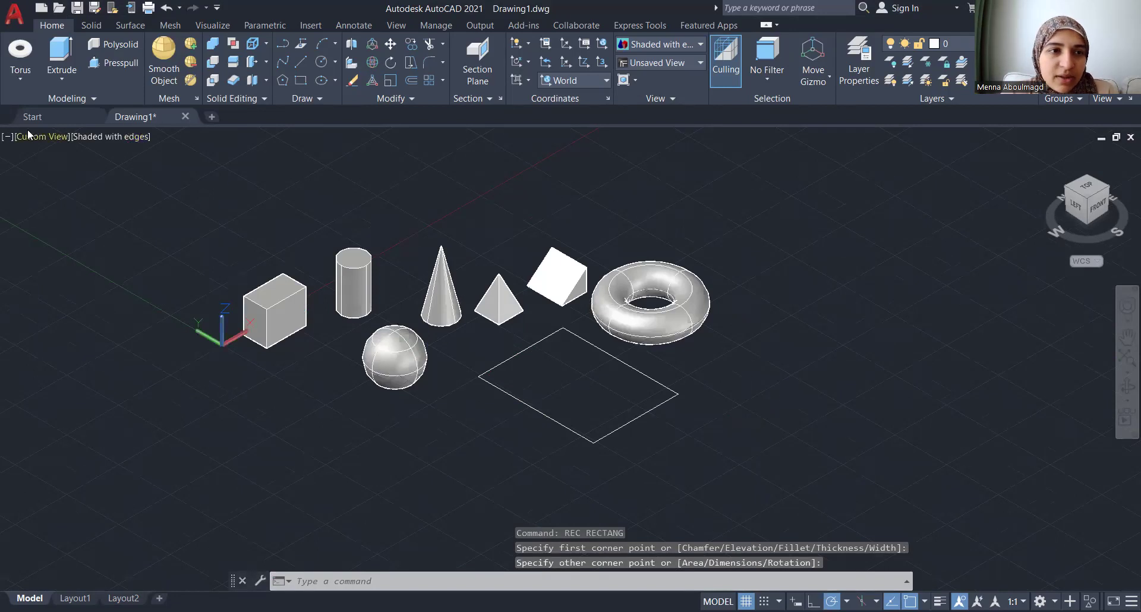
Step: Draw a large box at the right from two base corners, accepting the default height
left_click(21, 78)
left_click(32, 98)
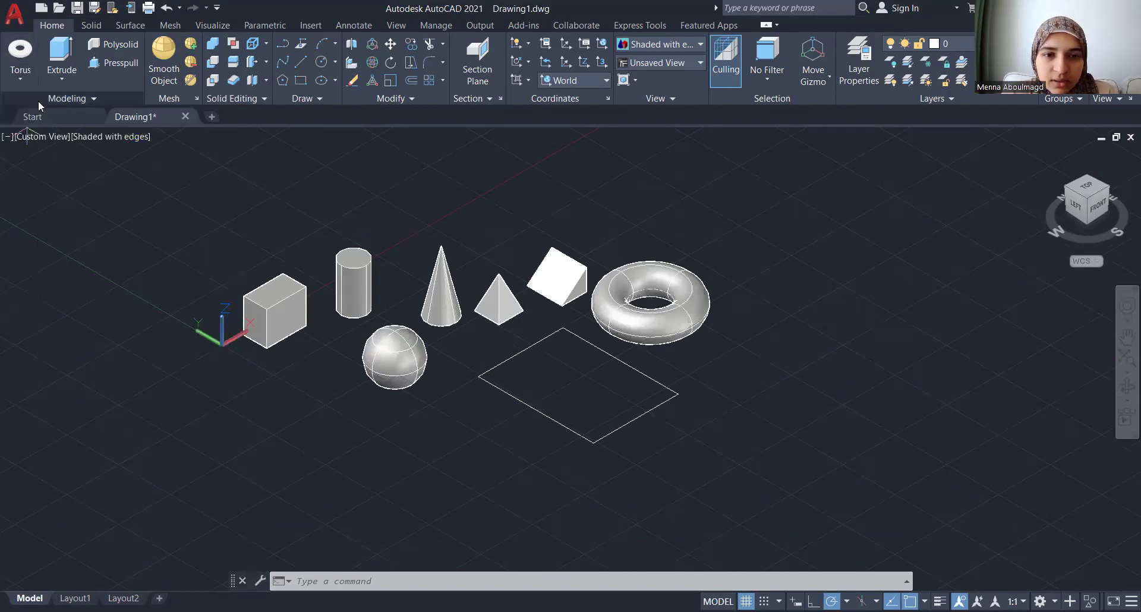
left_click(725, 379)
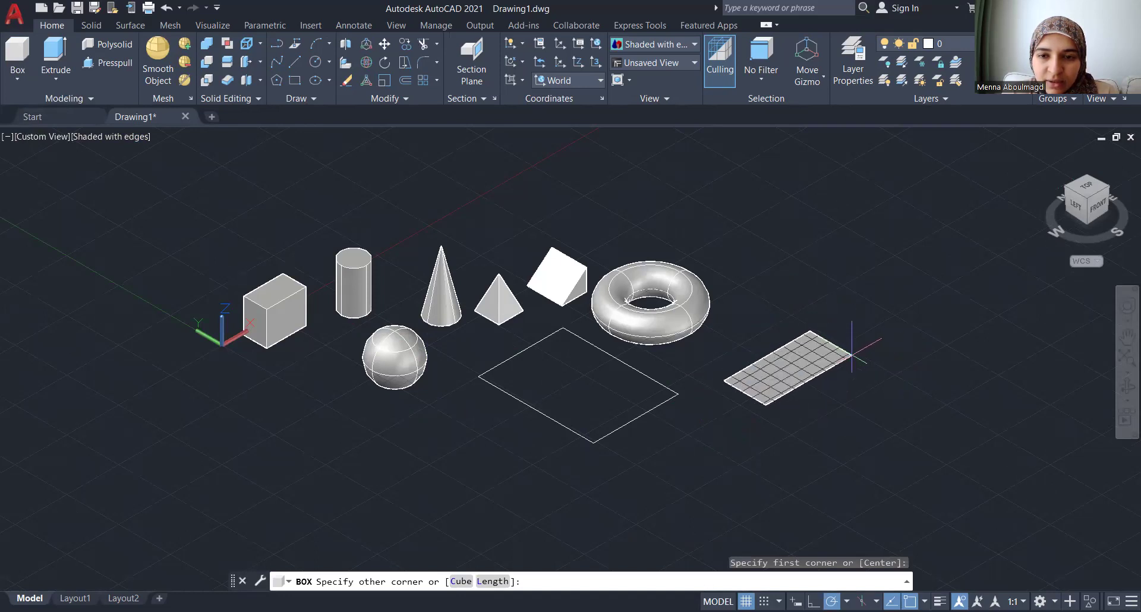
left_click(910, 369)
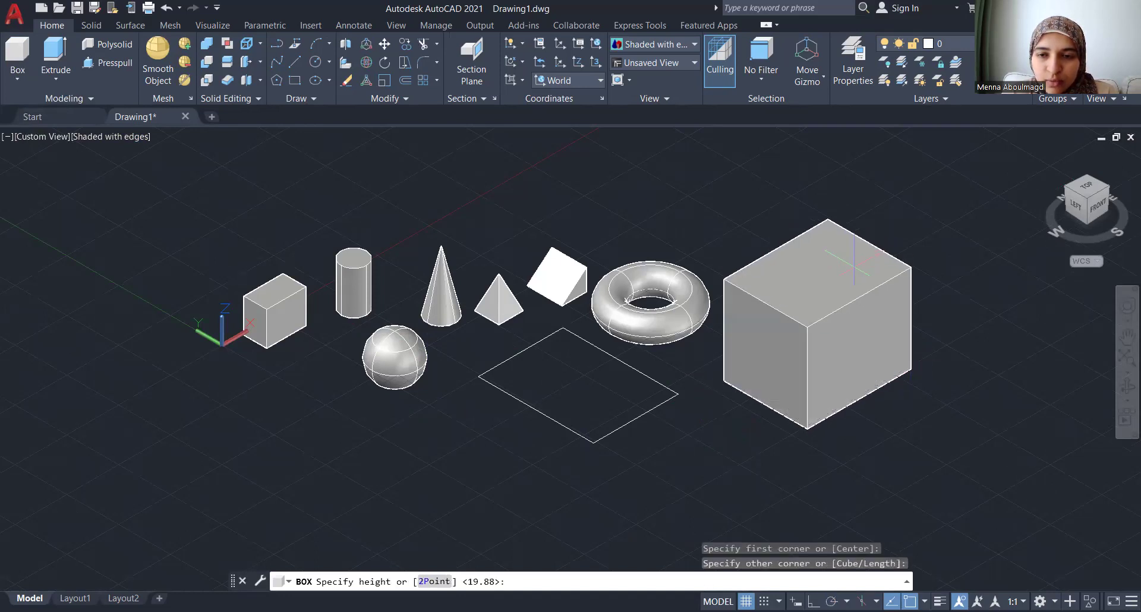
key("Return")
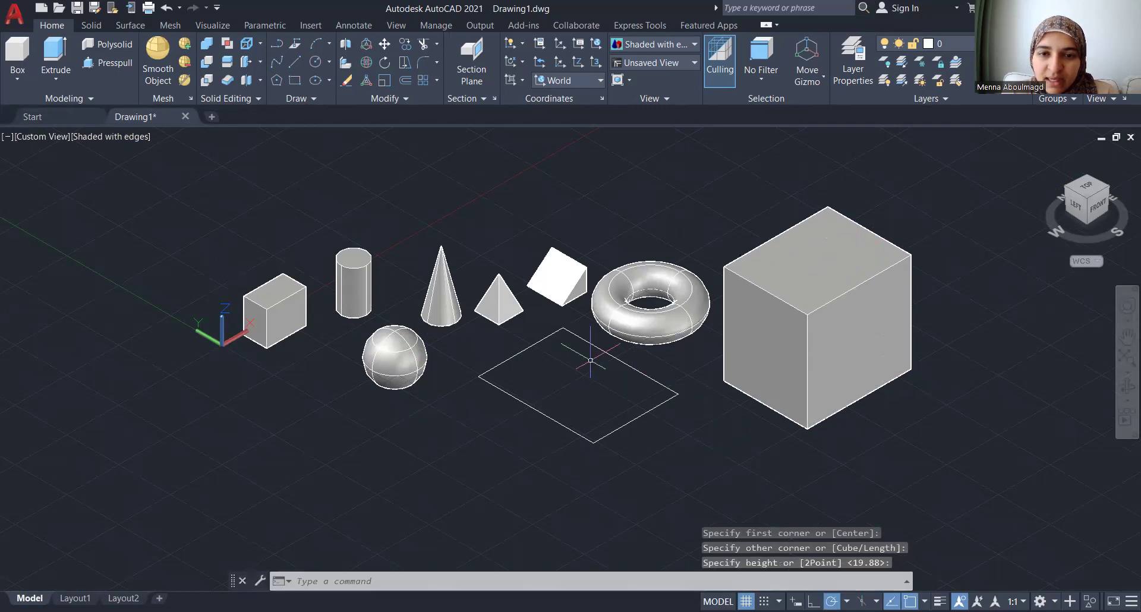
scroll(476, 327, "down", 2)
scroll(541, 386, "up", 2)
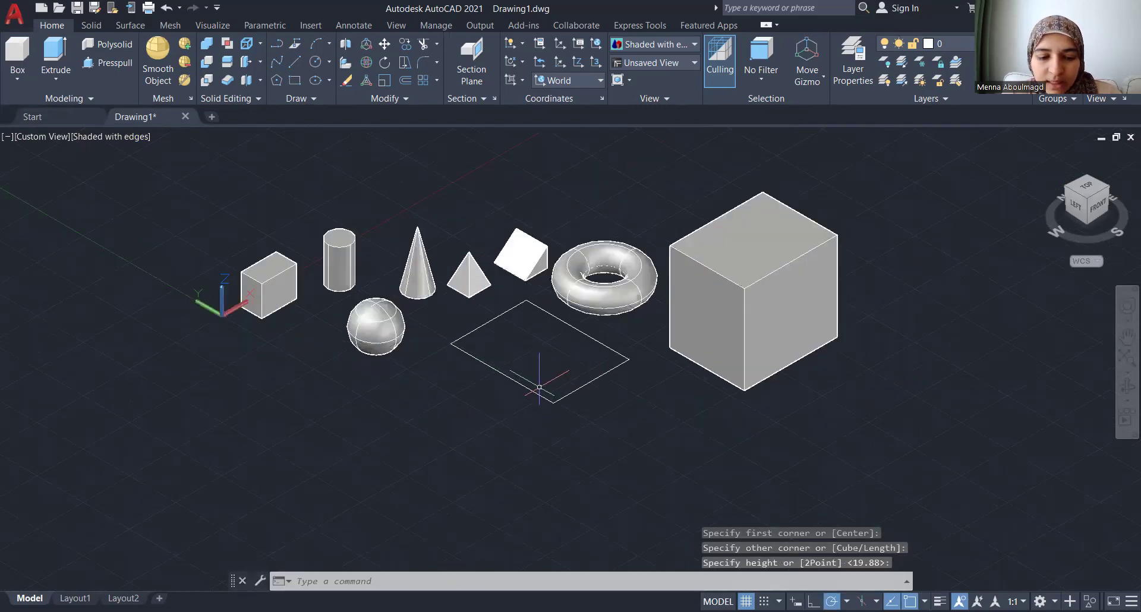
Step: Cancel a second rectangle and measure the rectangle edge with DIST as 81.86
type("rec")
key("Return")
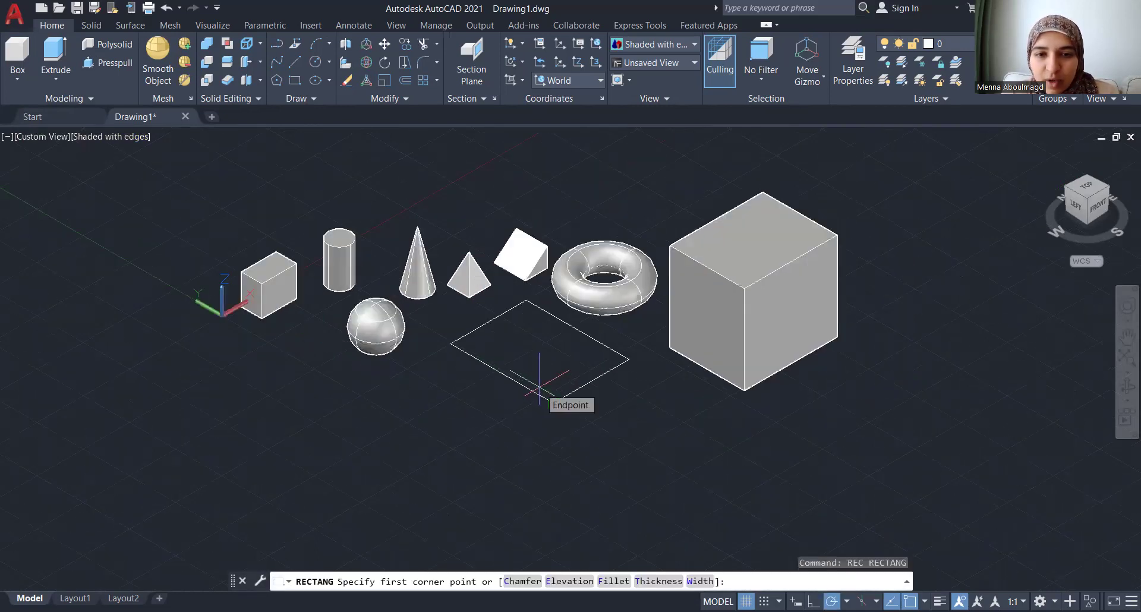
left_click(545, 449)
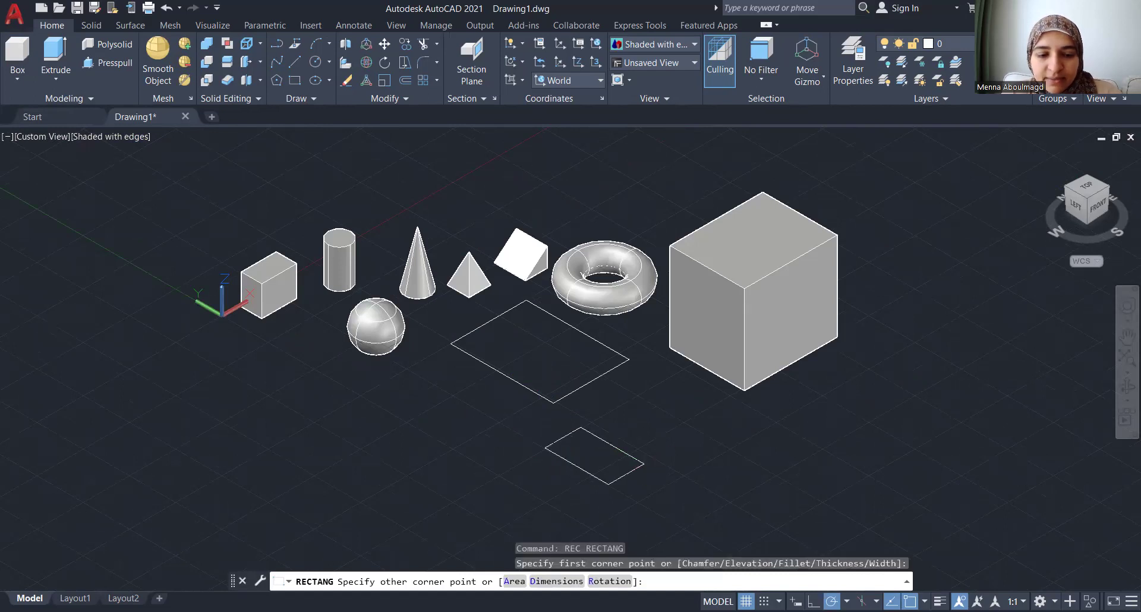
key("Escape")
type("di")
key("Return")
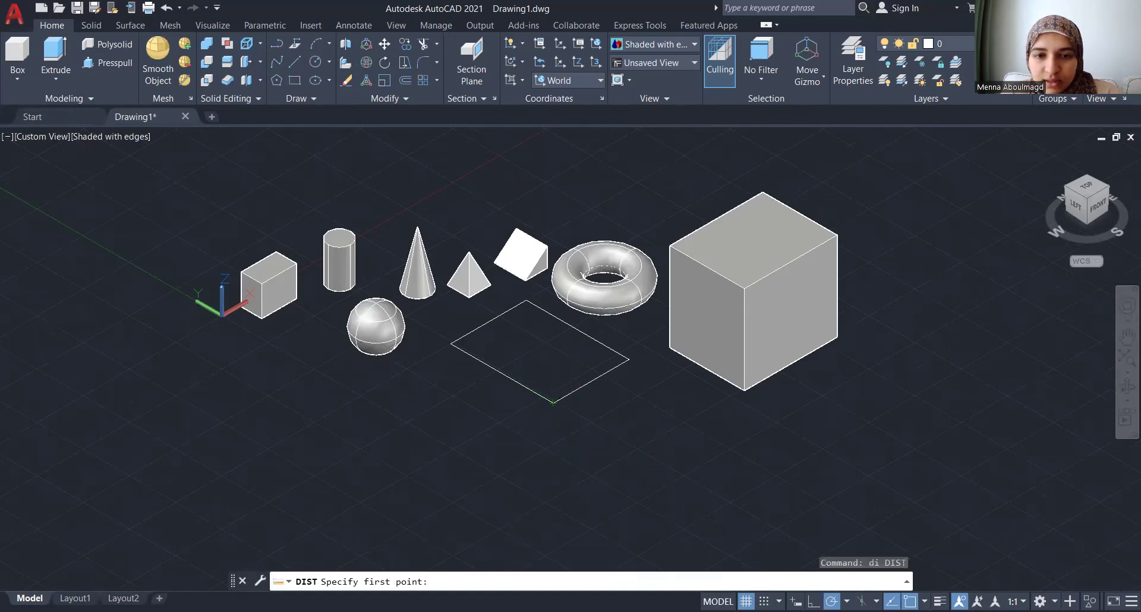
left_click(554, 402)
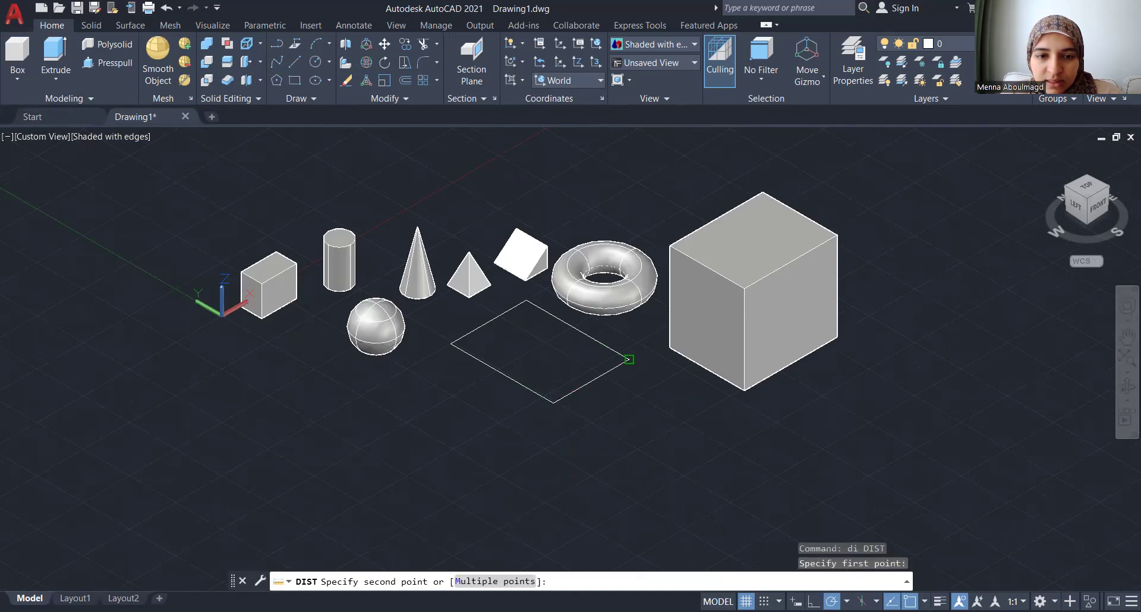
left_click(629, 360)
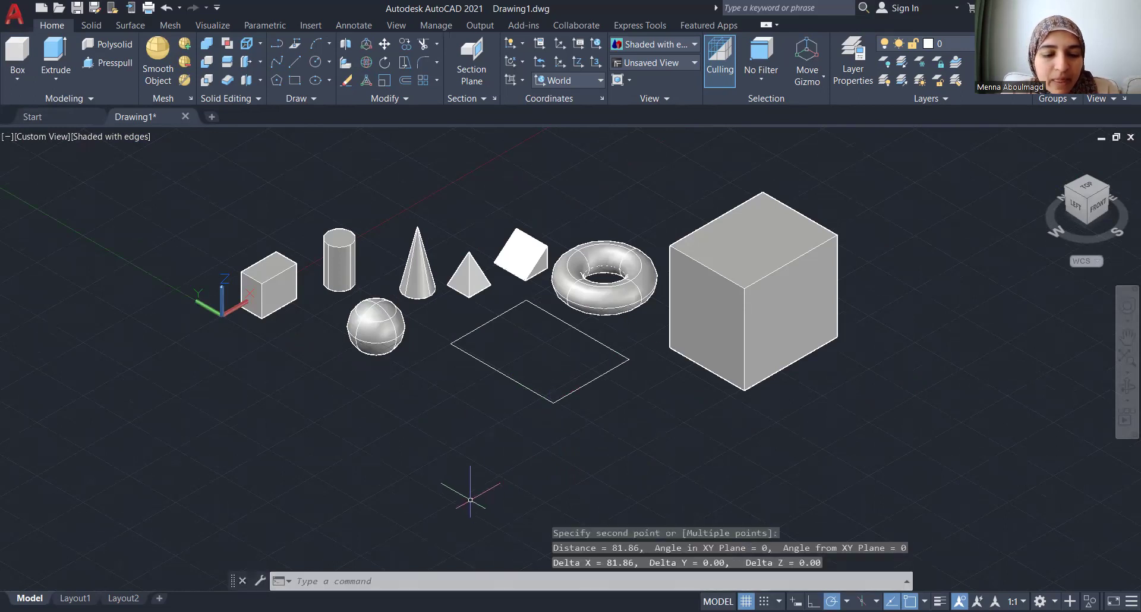
type("rec")
key("Return")
scroll(487, 502, "down", 3)
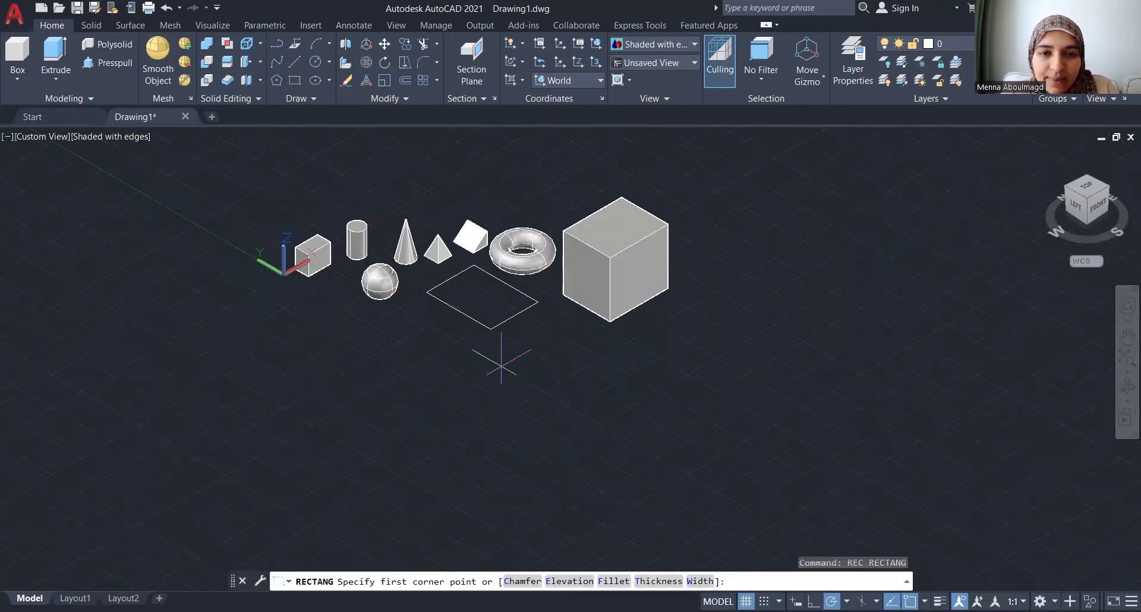
scroll(505, 476, "up", 2)
left_click(483, 400)
type("@50,80")
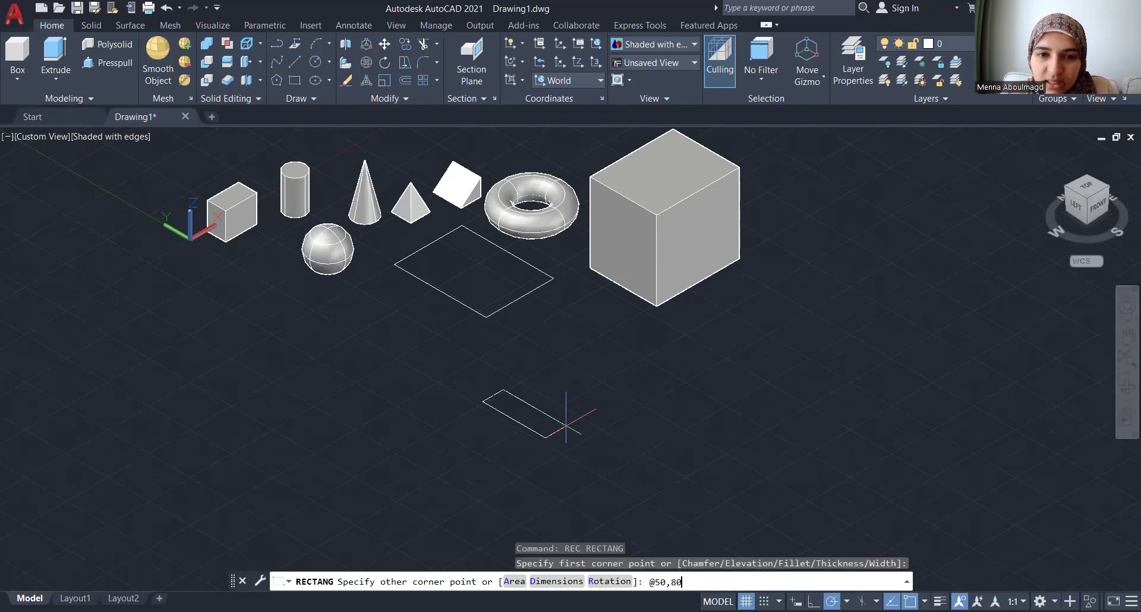
key("Return")
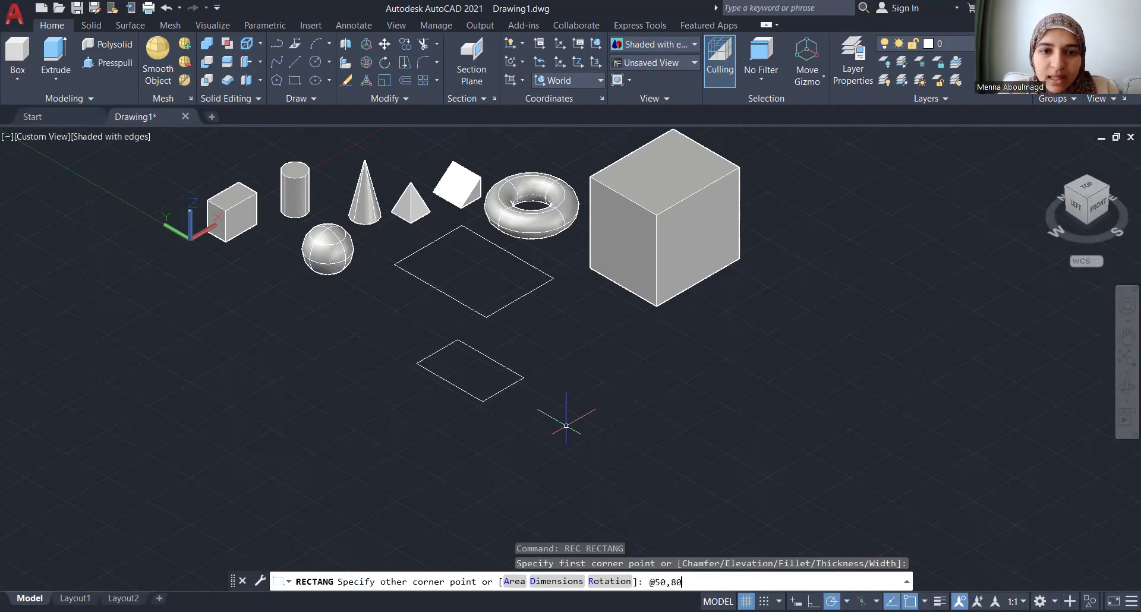
key("Return")
scroll(475, 398, "up", 1)
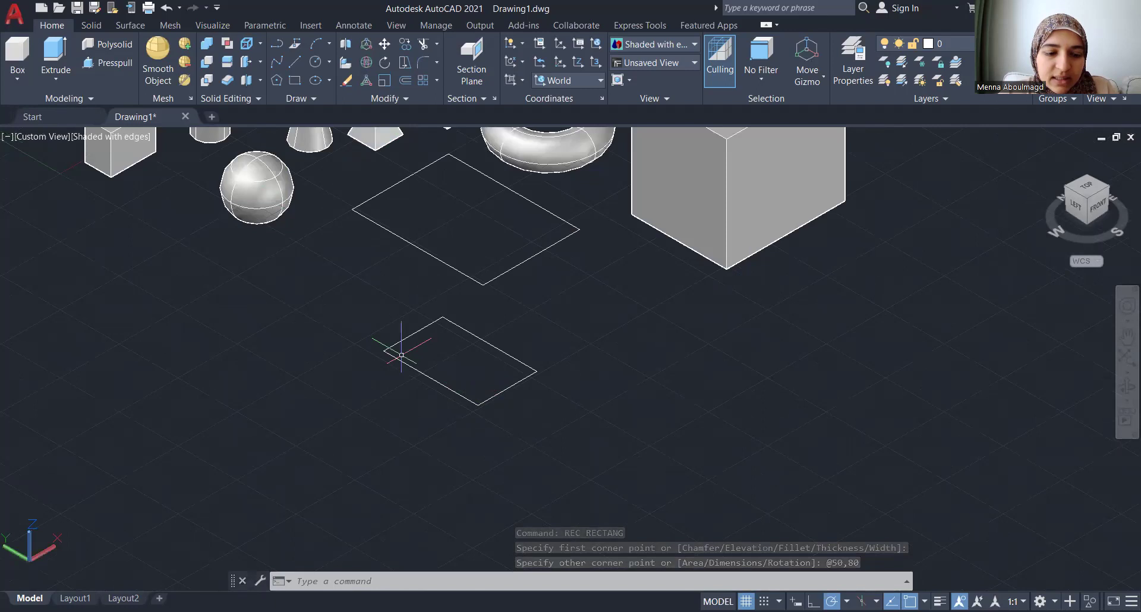
Step: Dimension the rectangle's long and short edges, reading 80 and 50
type("D")
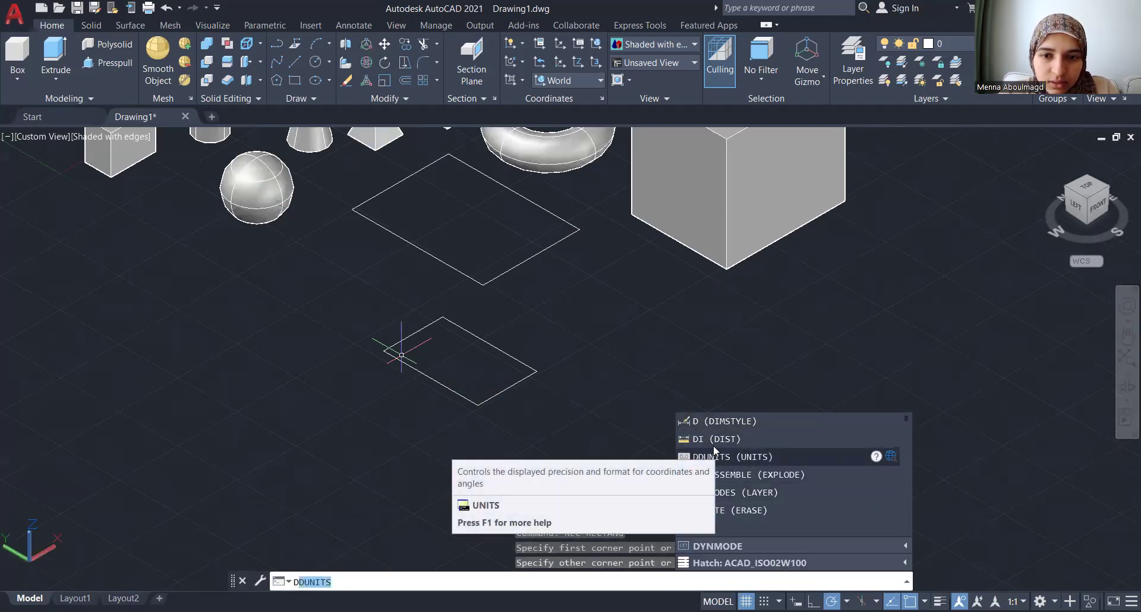
type("I")
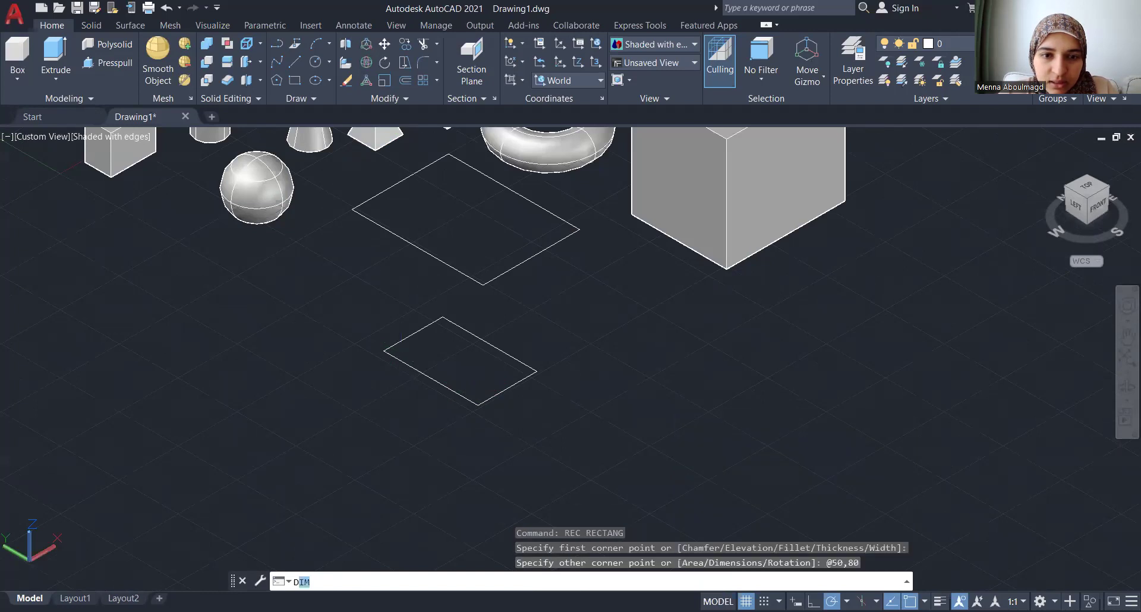
key("Return")
left_click(478, 406)
left_click(384, 351)
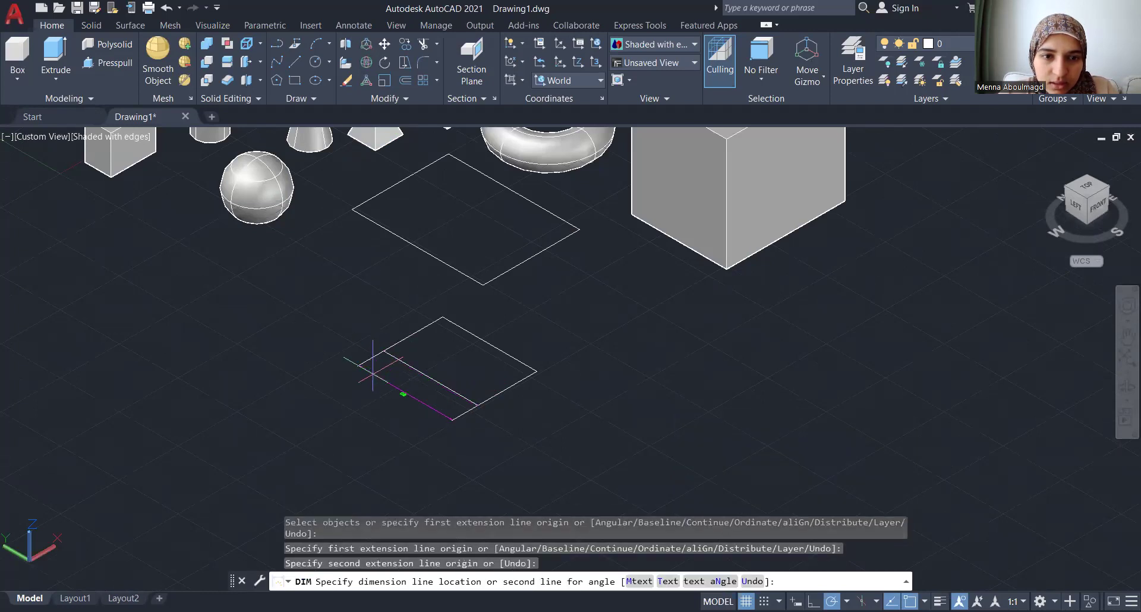
left_click(404, 391)
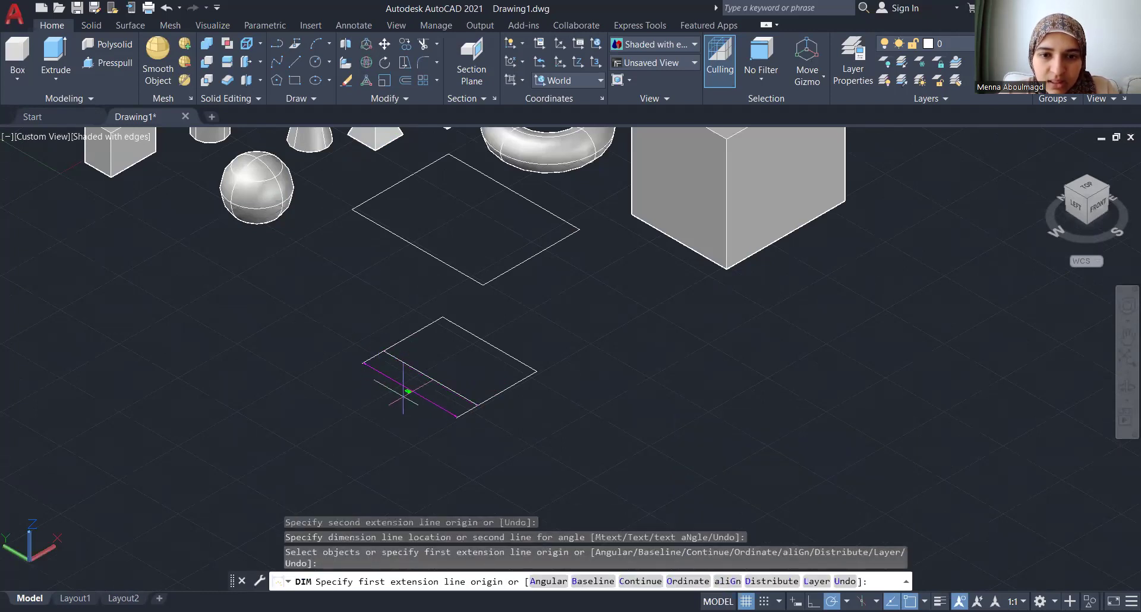
scroll(404, 391, "up", 5)
key("Return")
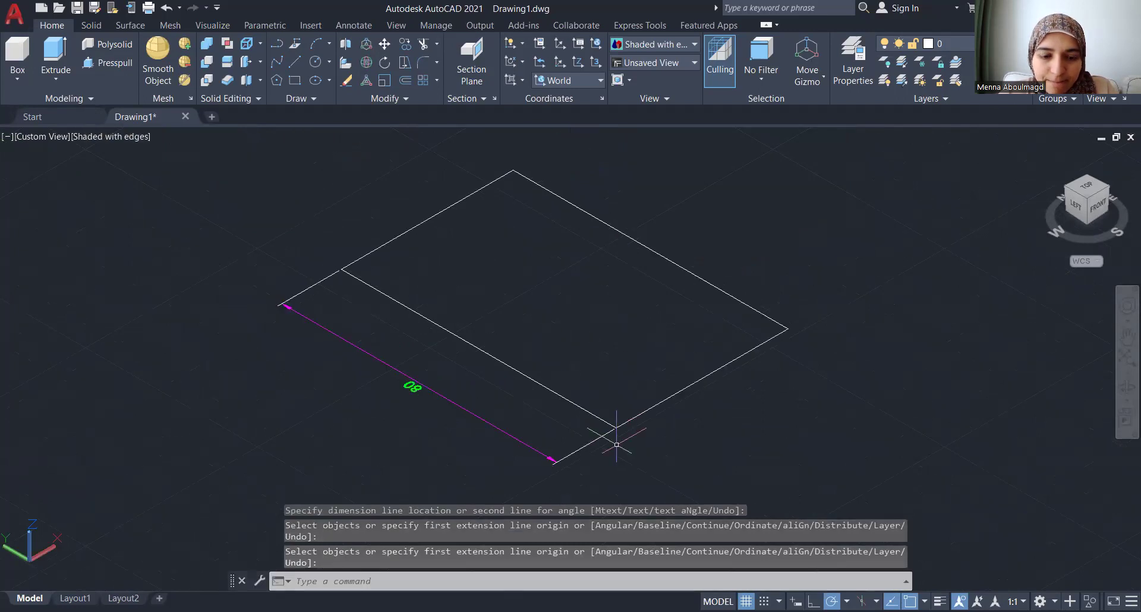
key("Return")
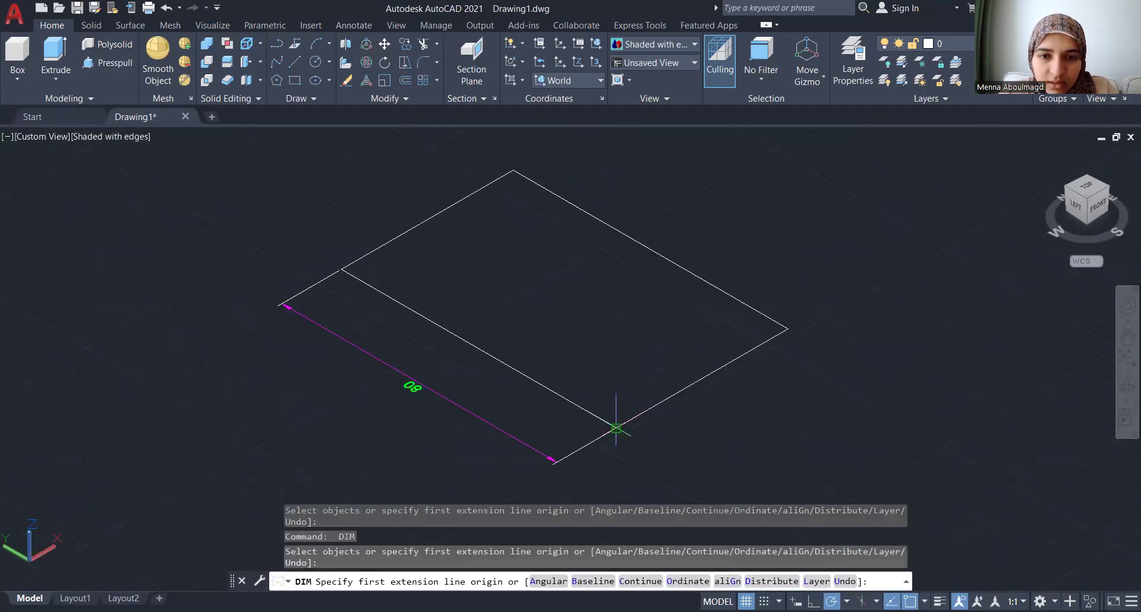
left_click(617, 426)
left_click(787, 329)
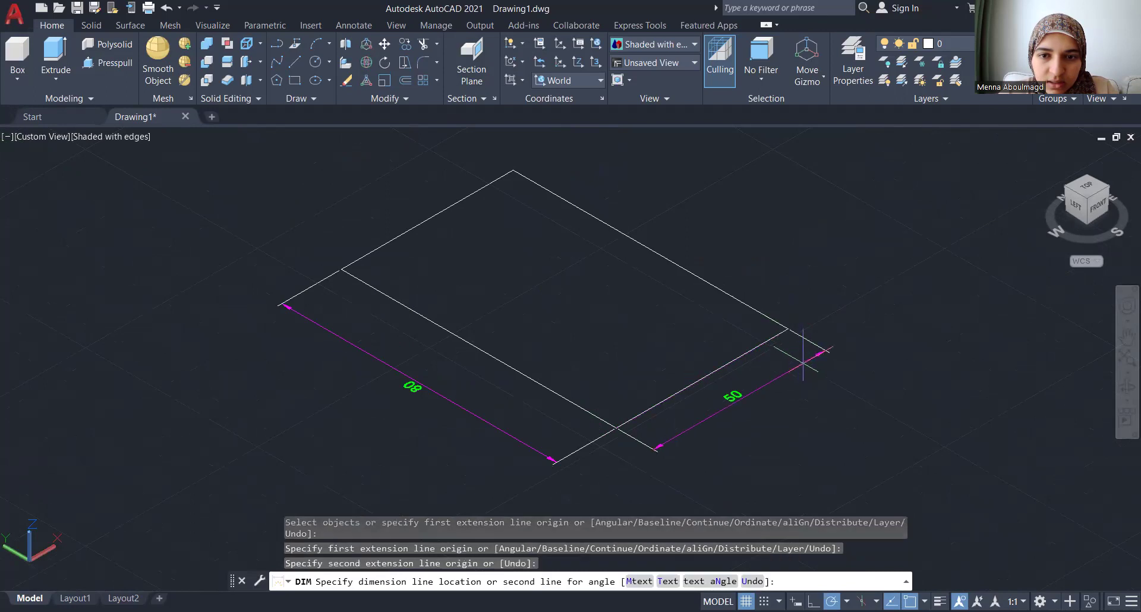
left_click(743, 407)
scroll(321, 410, "down", 5)
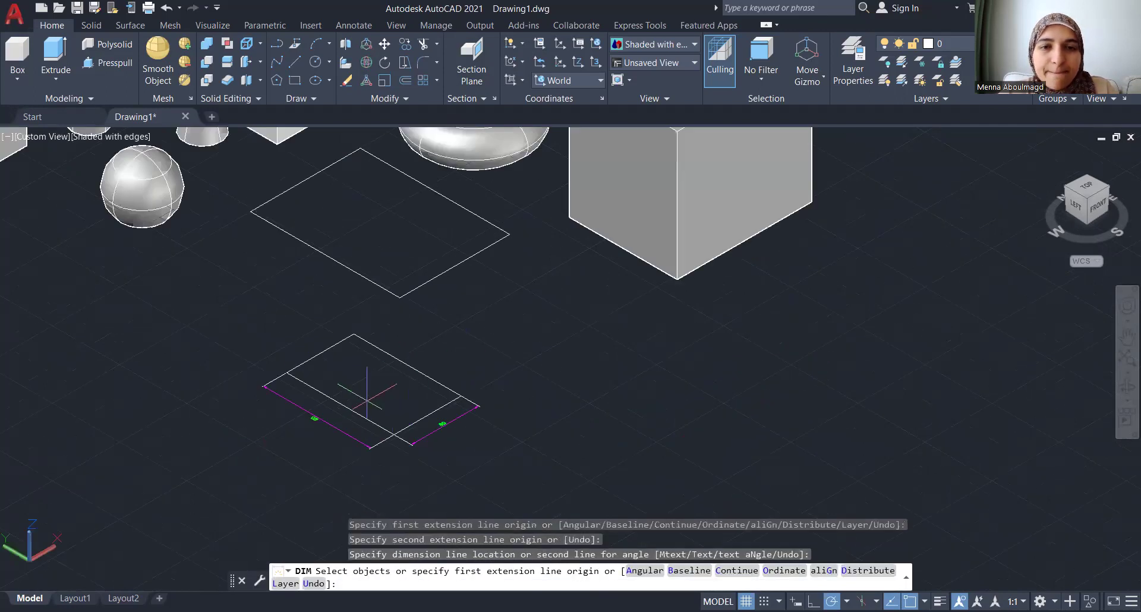
scroll(332, 405, "up", 2)
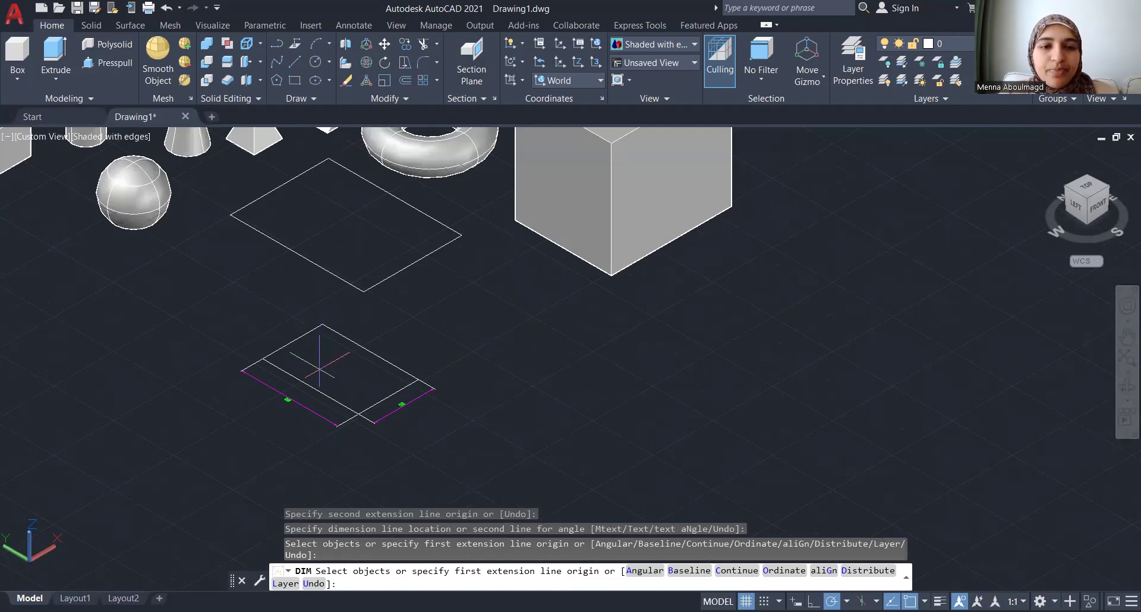
key("Return")
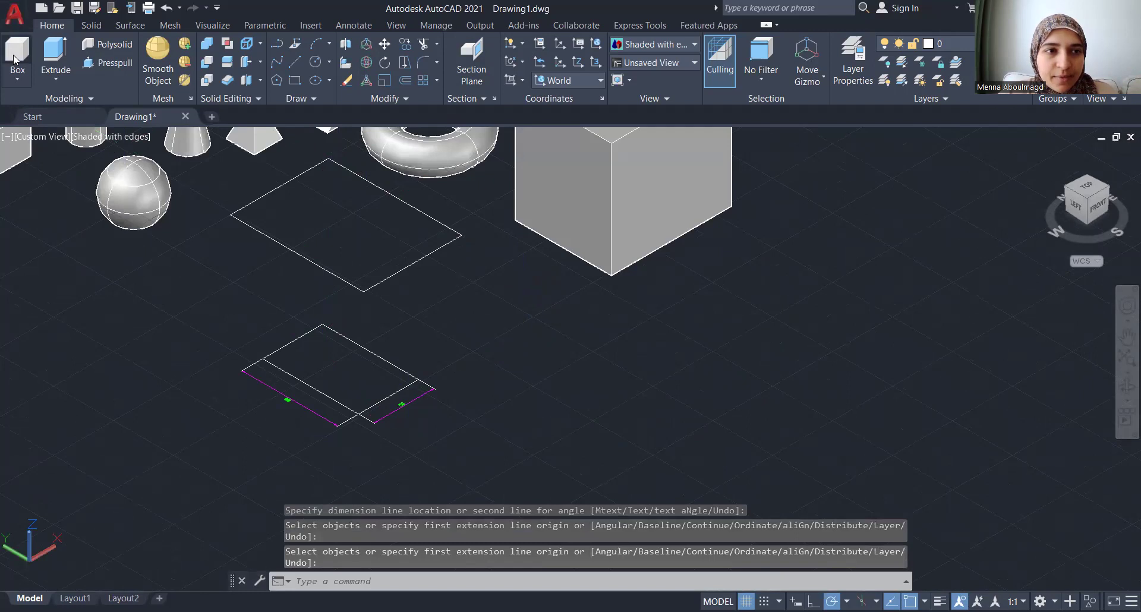
Step: Create a 50-unit cube using the Box Cube option, cornered beside the dimensioned rectangle
left_click(16, 56)
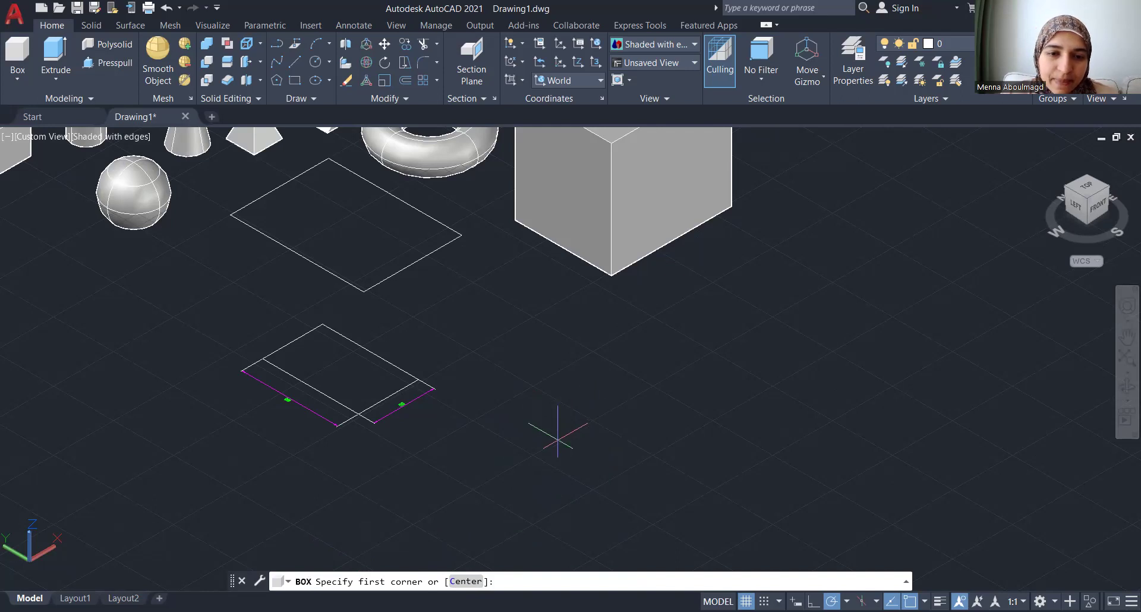
left_click(558, 441)
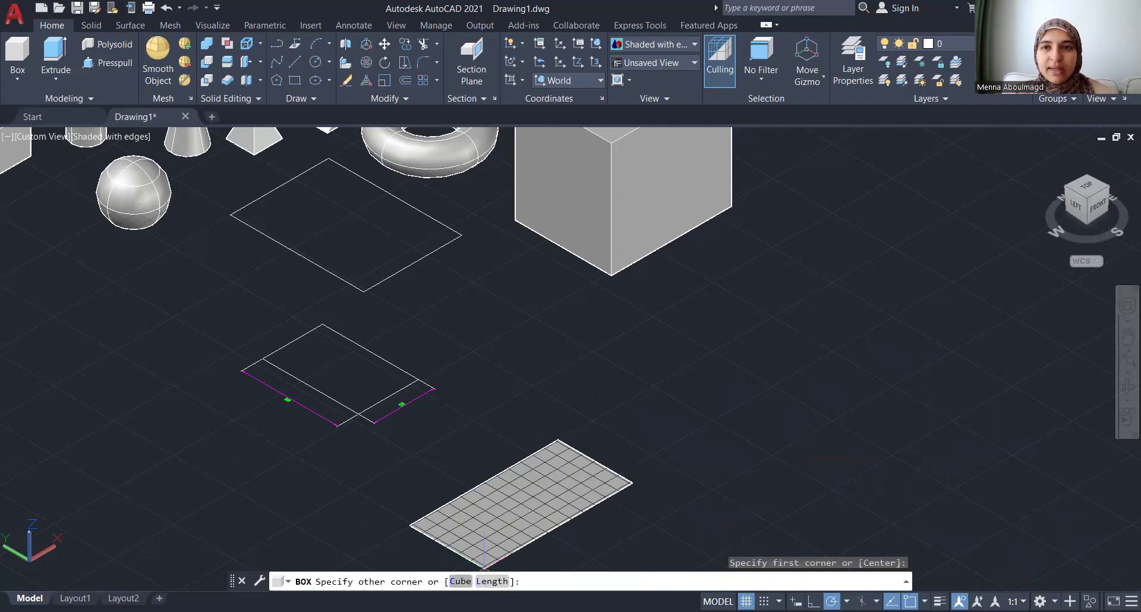
left_click(461, 582)
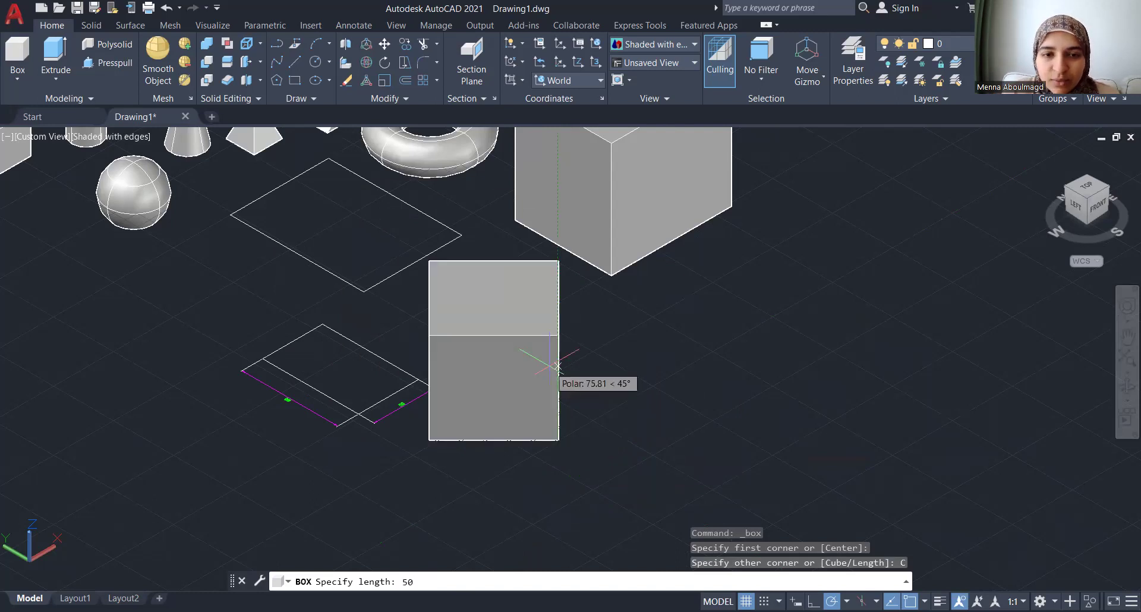
key("Return")
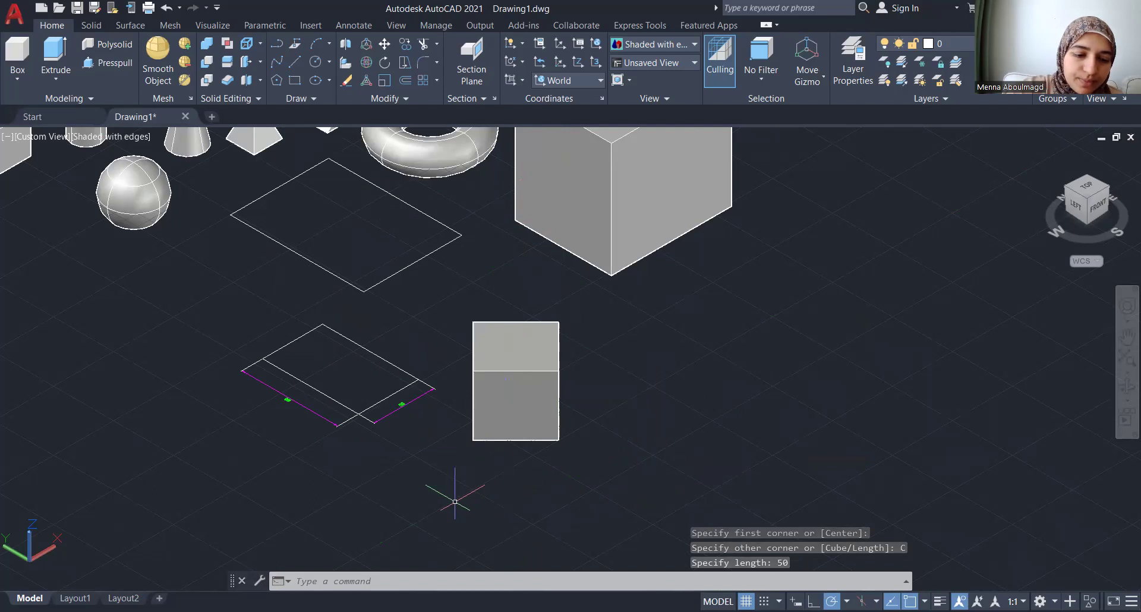
Step: Measure the cube's bottom edge with DI, confirming it is 50 units
type("di")
key("Return")
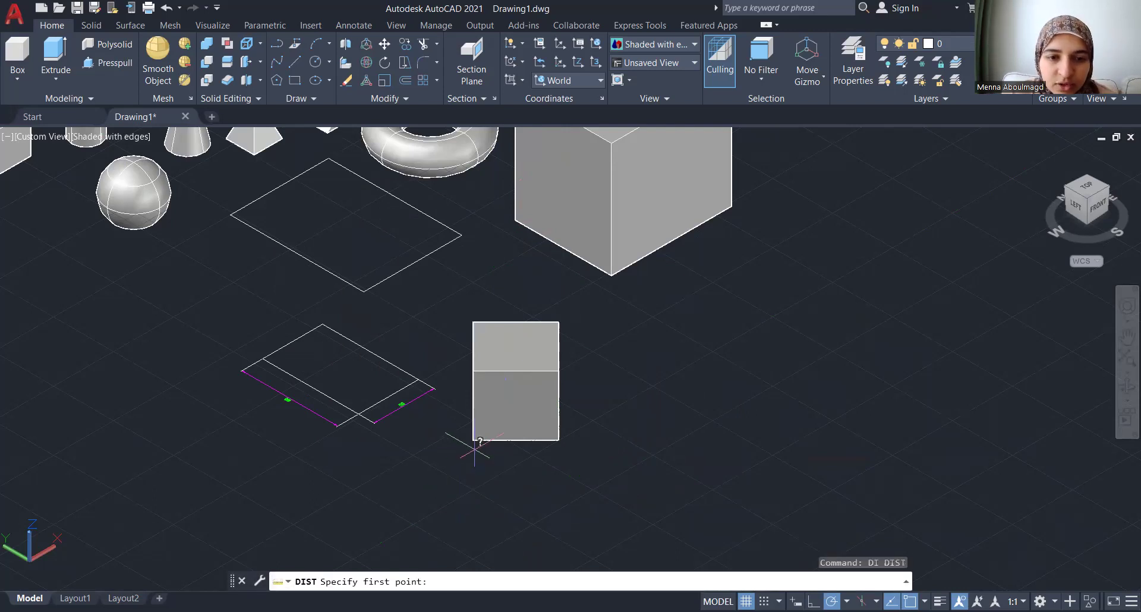
left_click(560, 440)
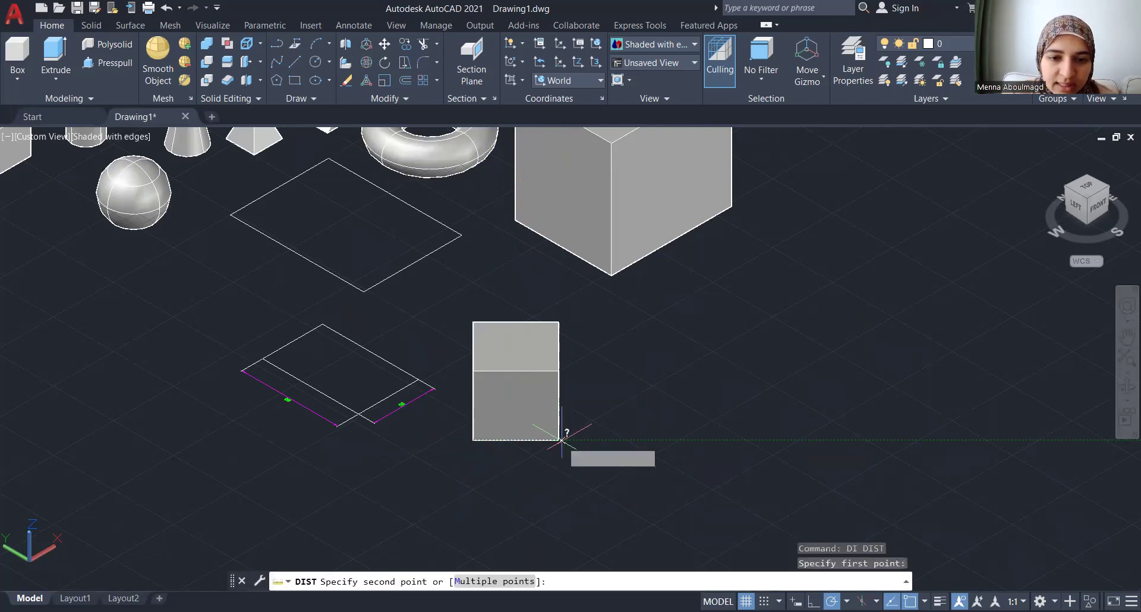
type("50")
key("Return")
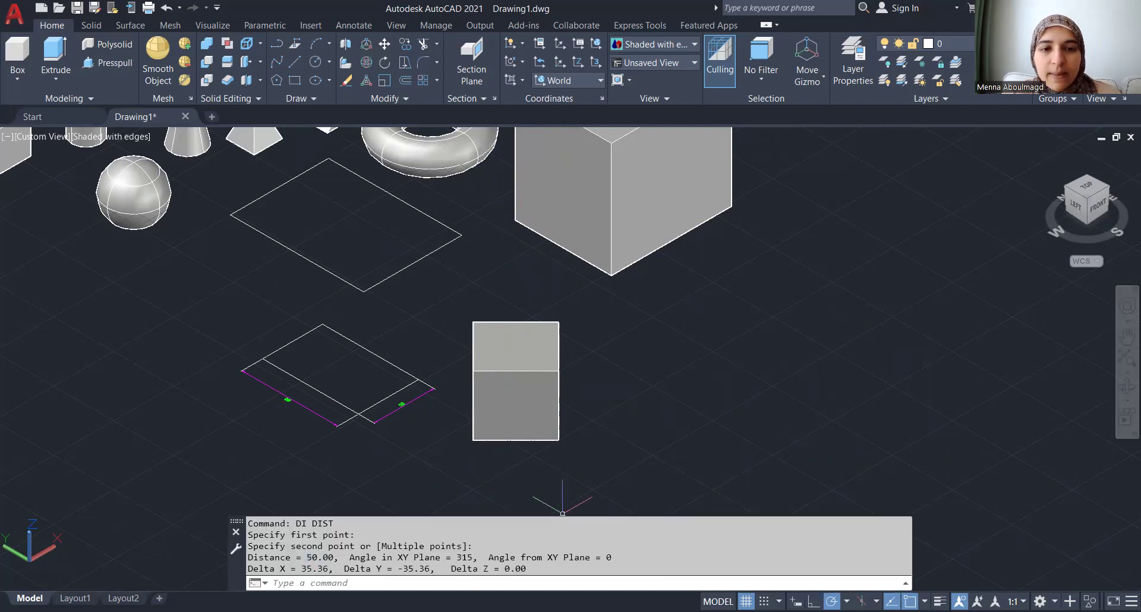
Step: Measure the cube's vertical edge and other base edge, both 50 units, then start Box
key("Return")
left_click(558, 382)
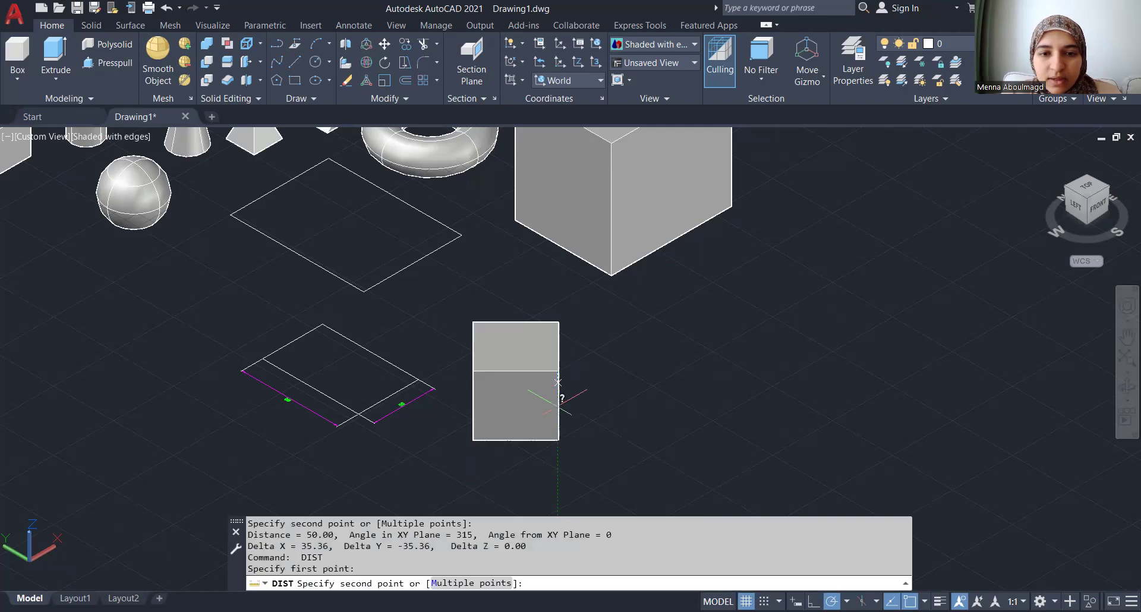
left_click(558, 440)
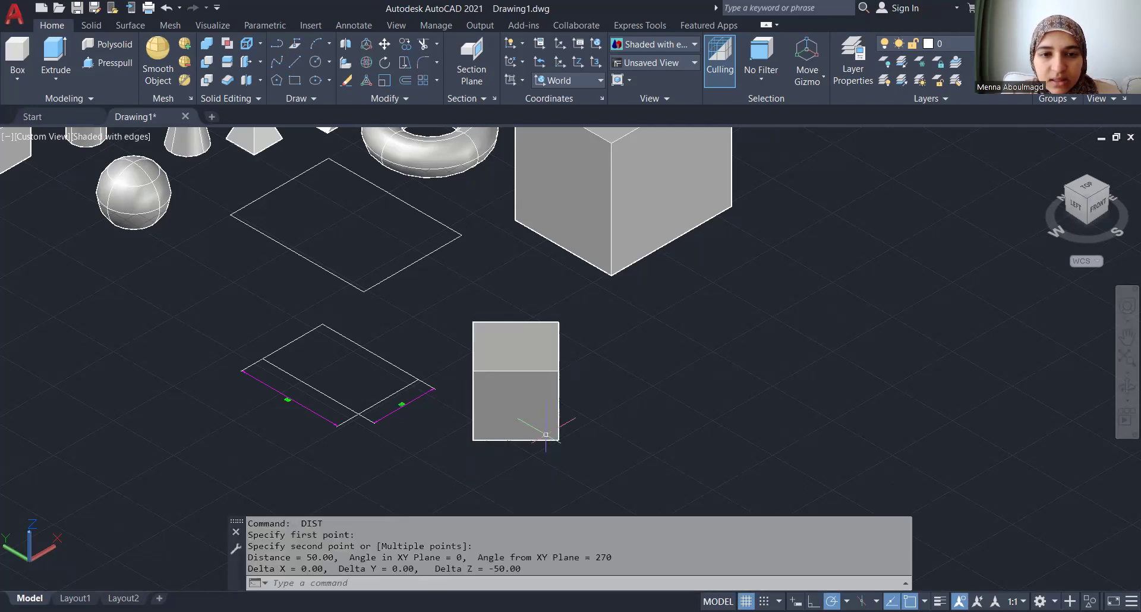
key("Return")
left_click(473, 370)
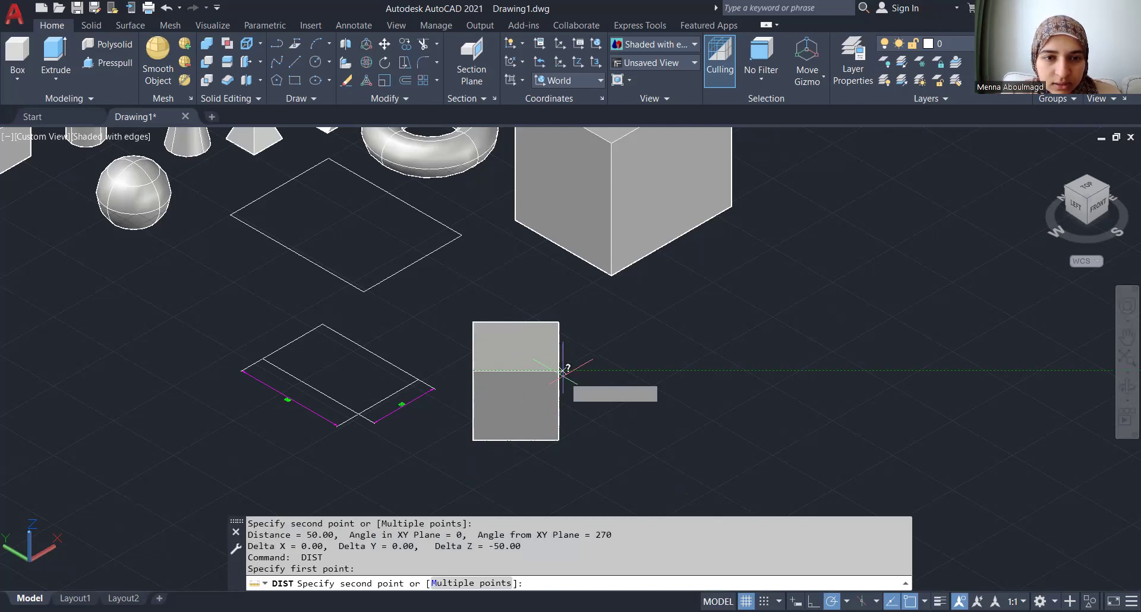
left_click(562, 371)
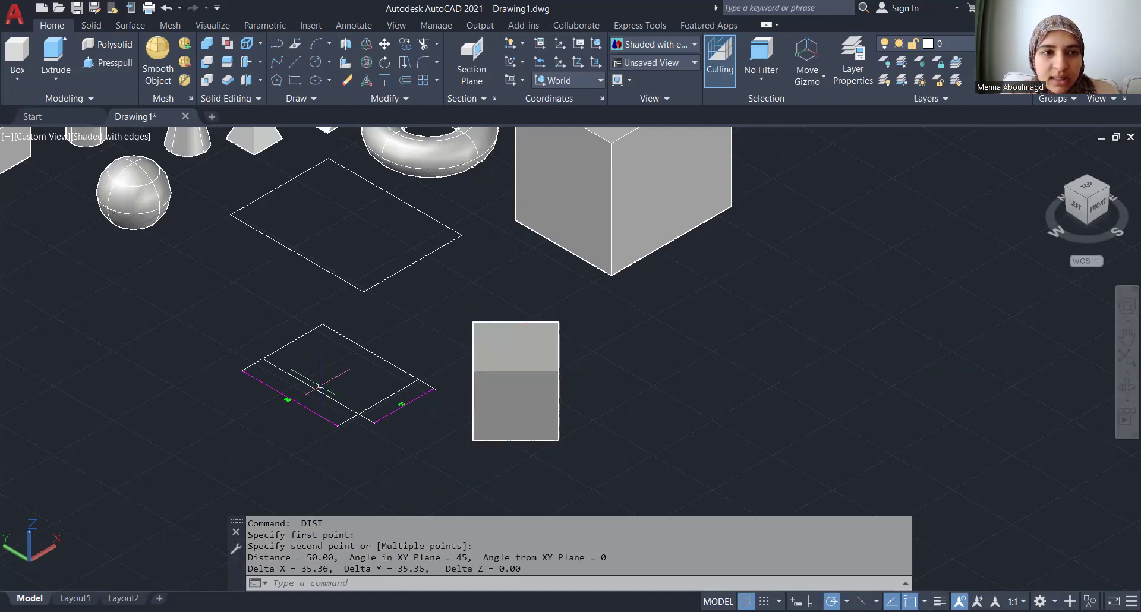
left_click(17, 50)
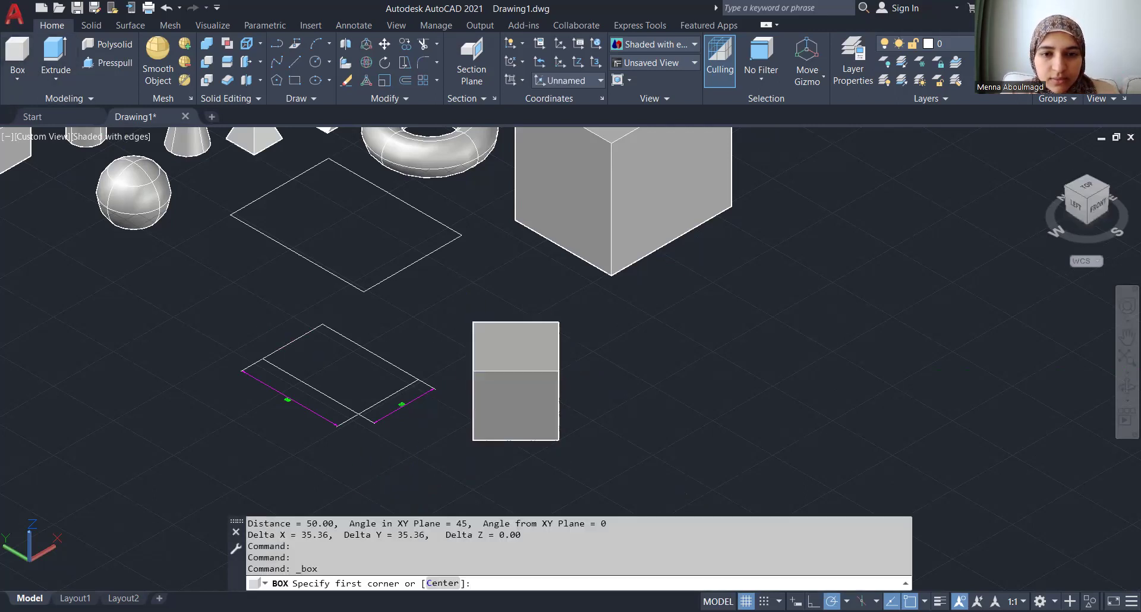
Step: Begin a box with length 90, then undo and cancel it and restart Box
left_click(675, 353)
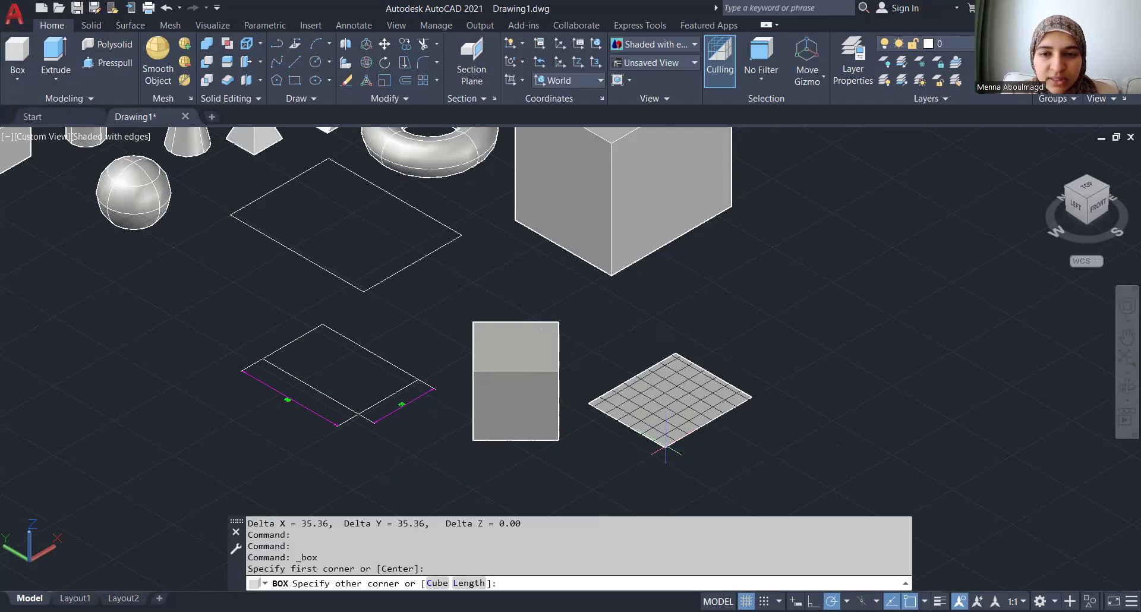
left_click(469, 583)
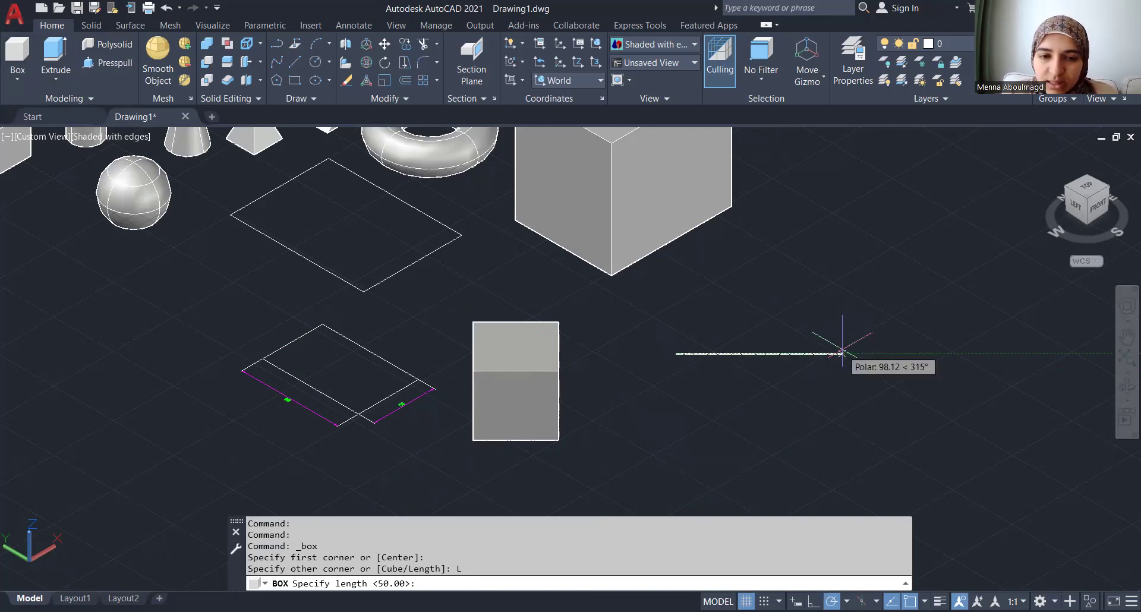
type("90")
key("Return")
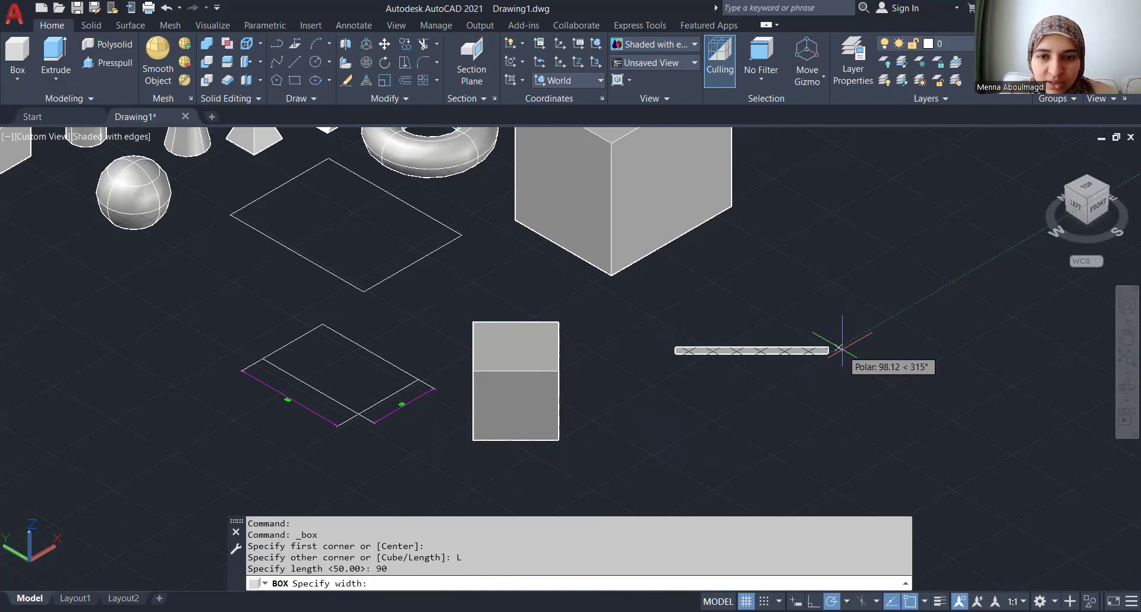
key("ctrl+z")
key("ctrl+z")
key("Escape")
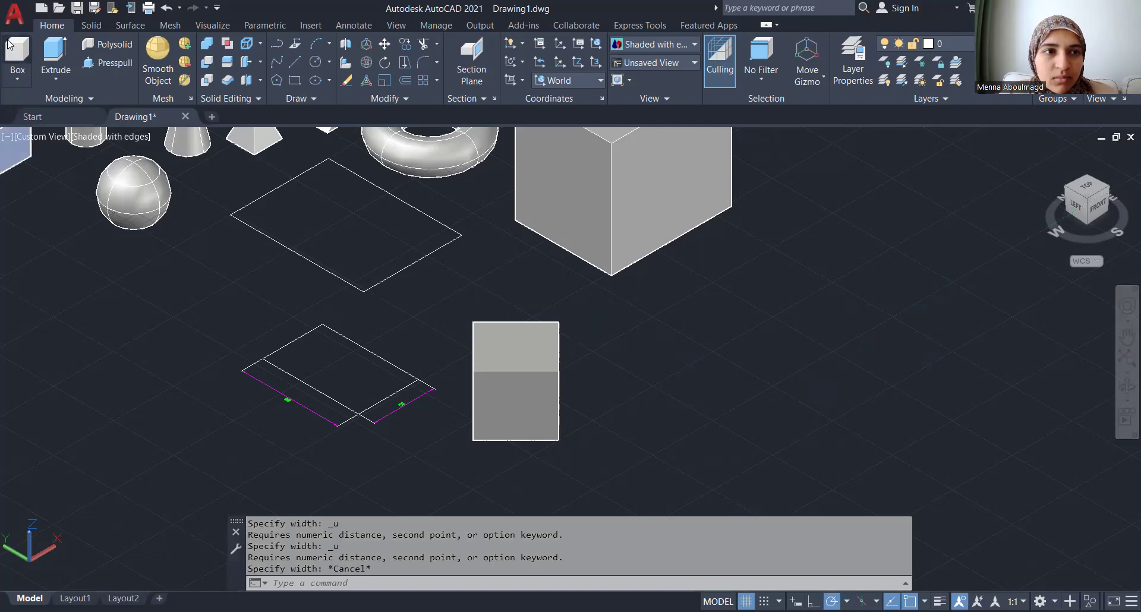
left_click(21, 62)
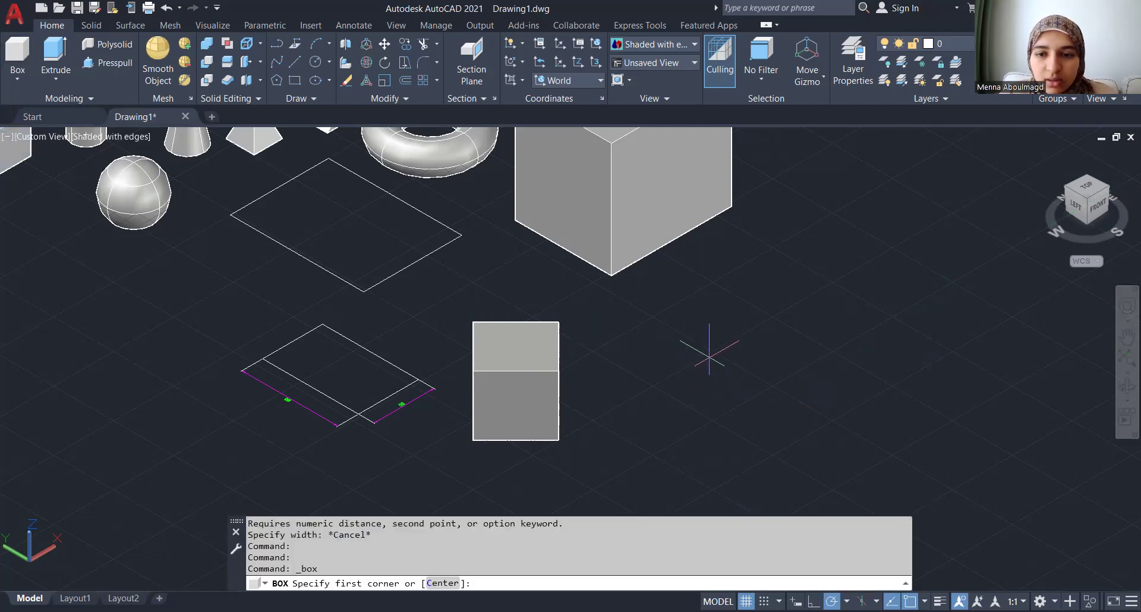
Step: Create a box solid 90 long, 50 wide and 20 high beside the other shapes
left_click(692, 356)
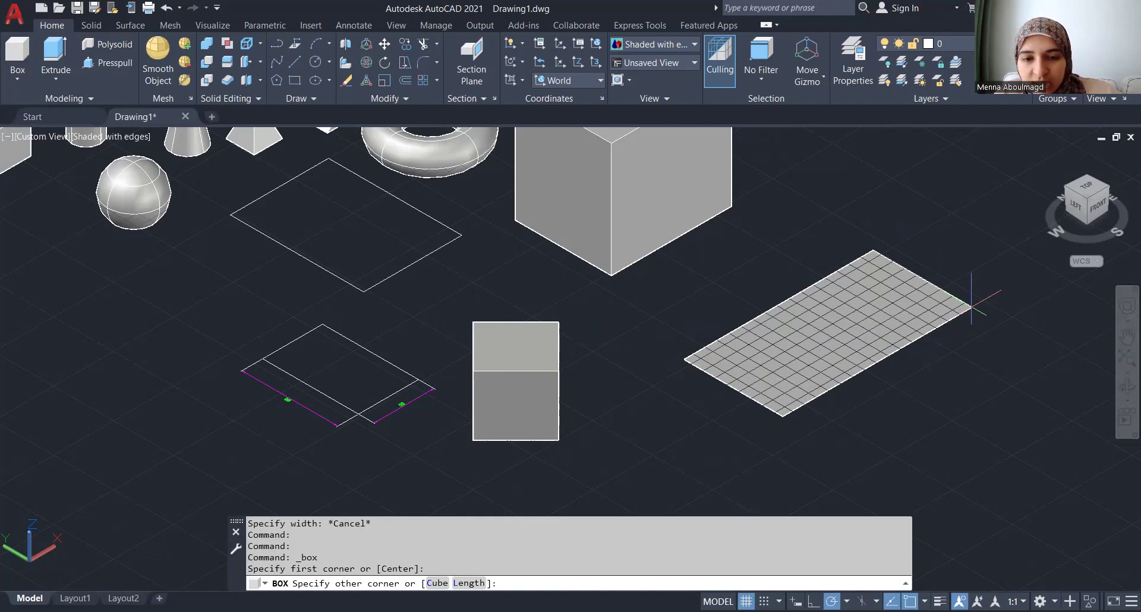
type("l")
key("Return")
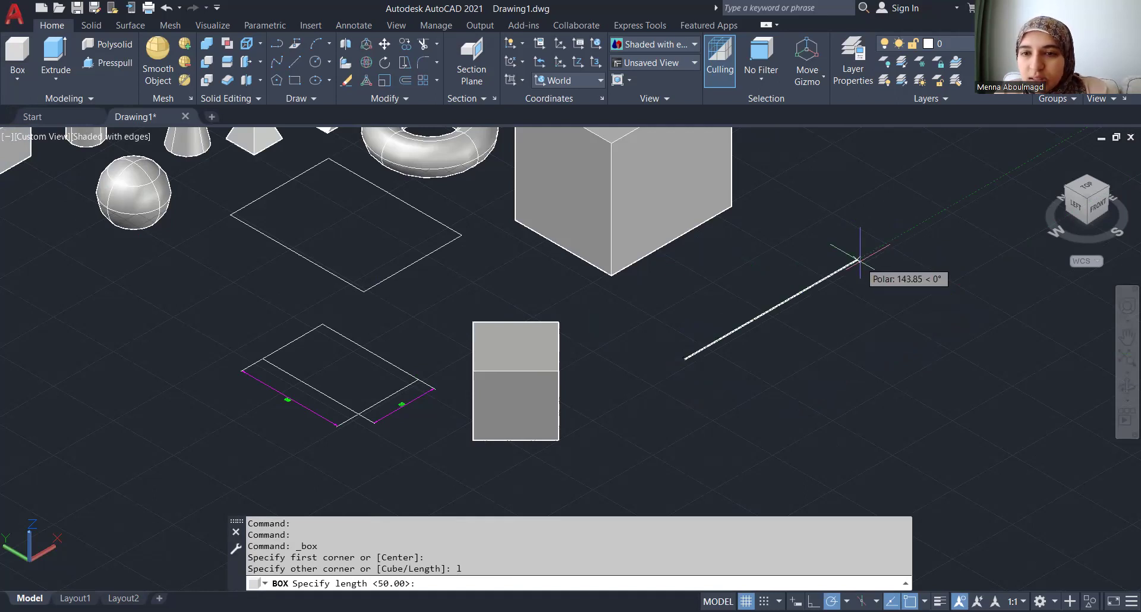
type("90")
key("Return")
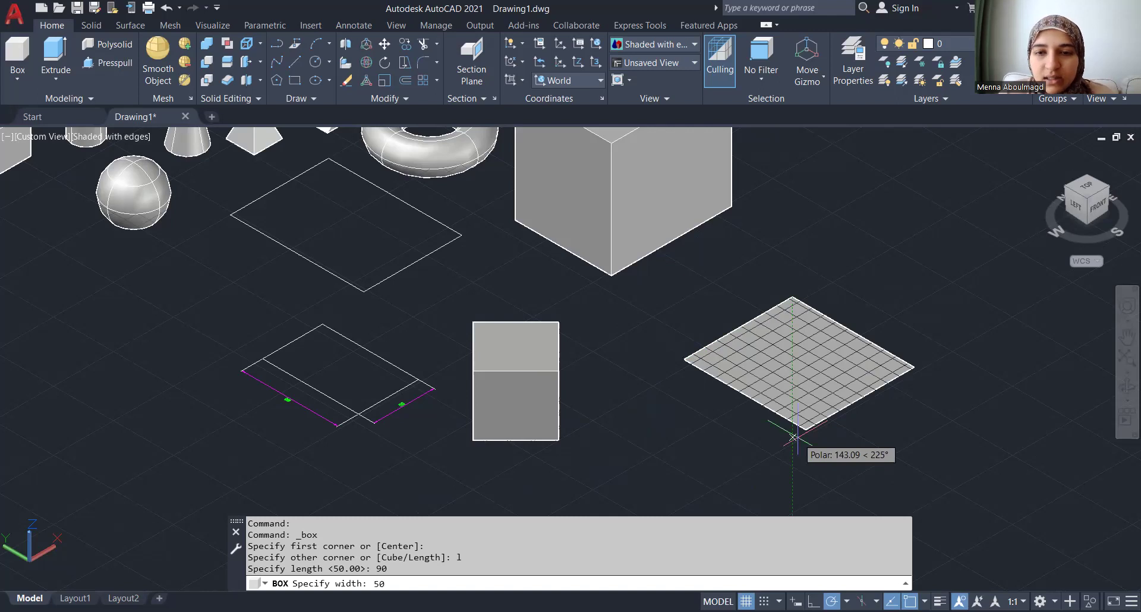
key("Return")
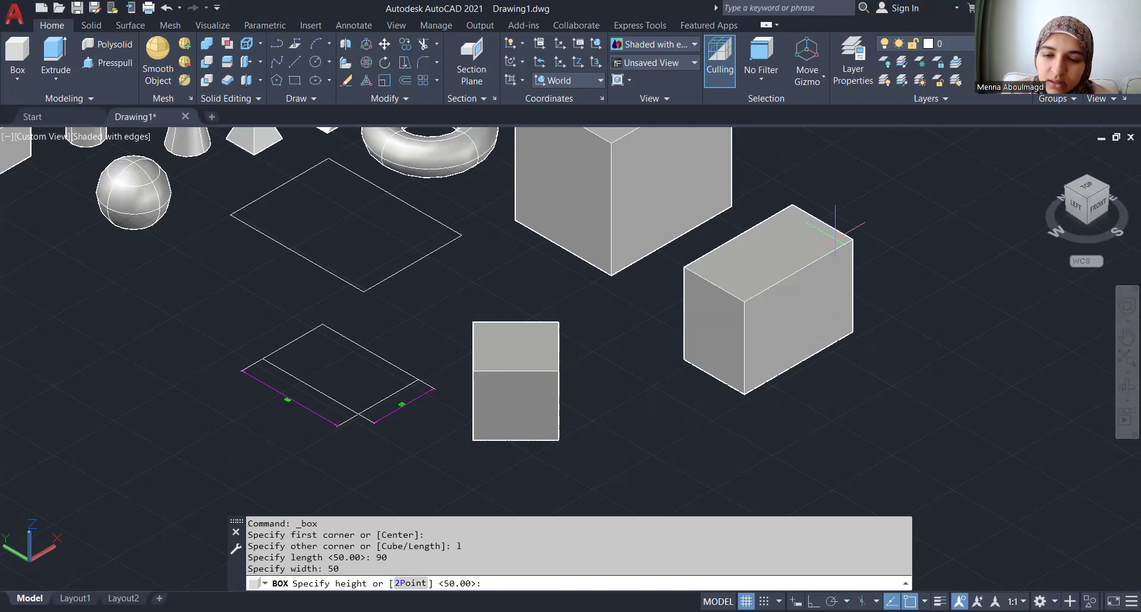
type("20")
key("Return")
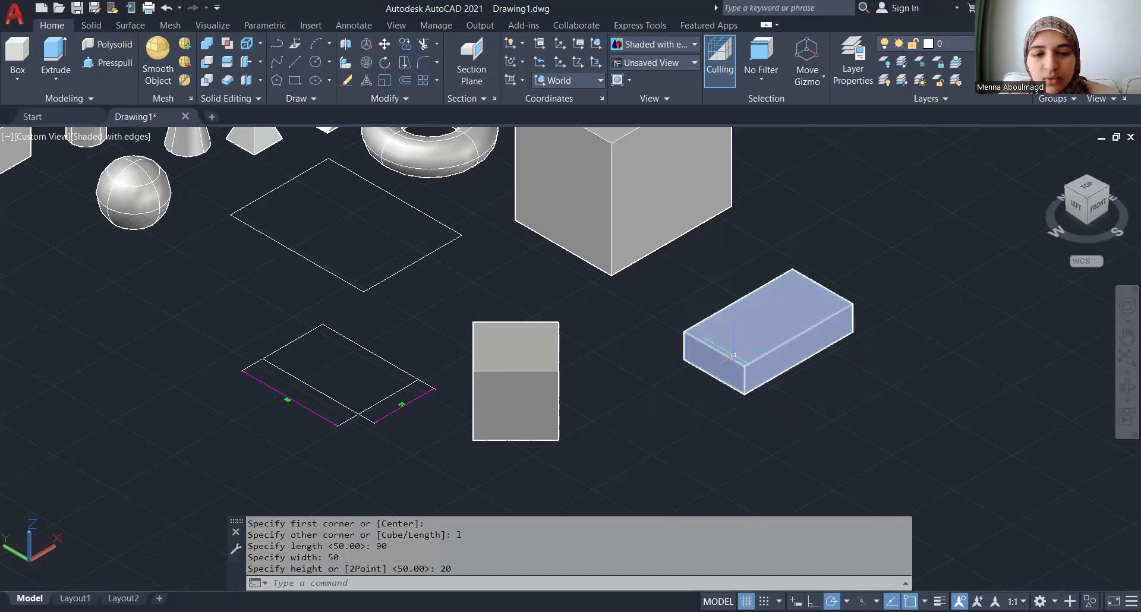
Step: Start a DI distance measurement from the new box's corner
type("di")
key("Return")
scroll(743, 344, "up", 2)
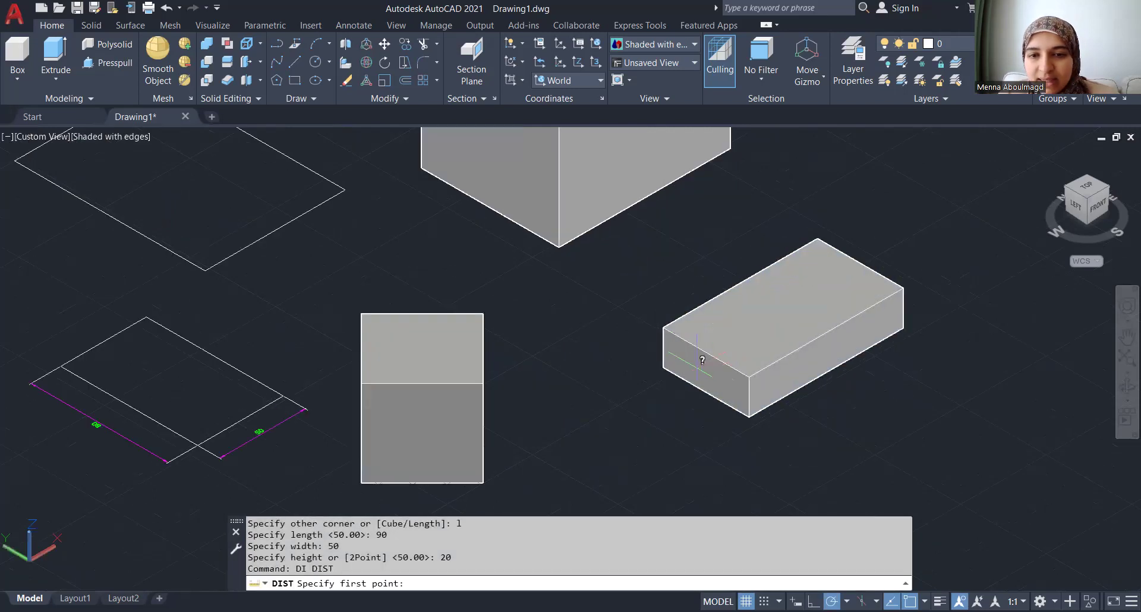
left_click(662, 370)
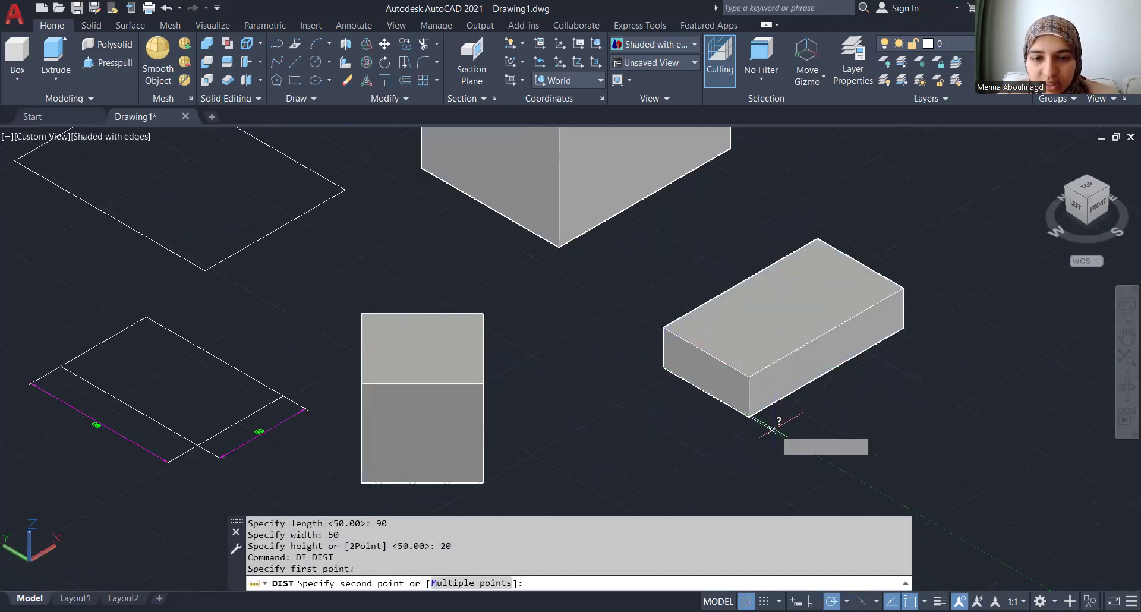
Step: Measure the new box's edges, reading width 50, length 90 and height 20
left_click(752, 419)
key("Return")
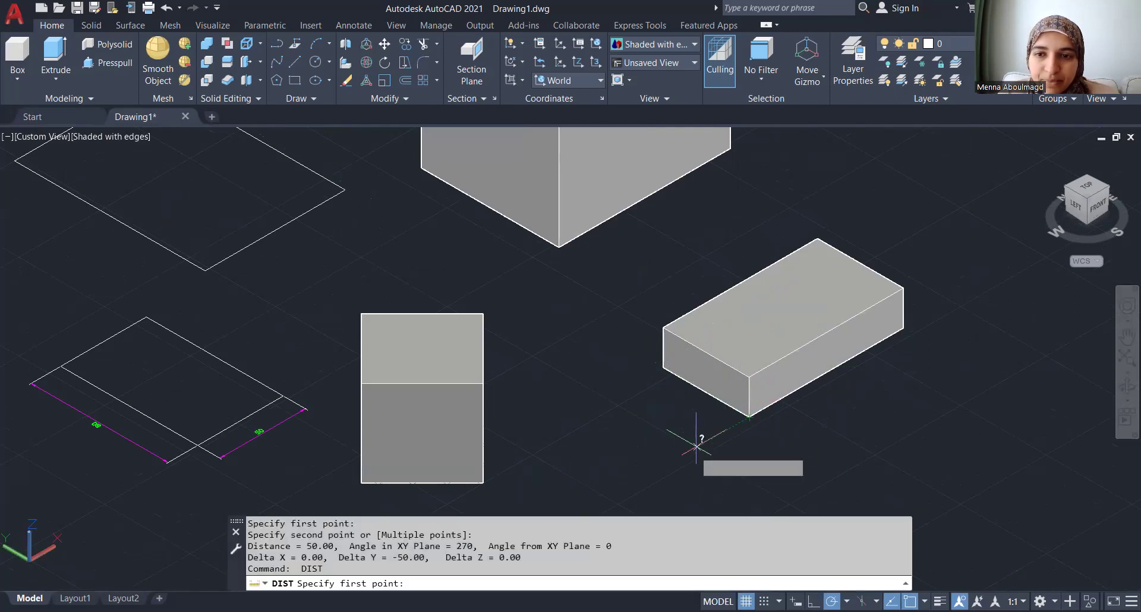
left_click(903, 325)
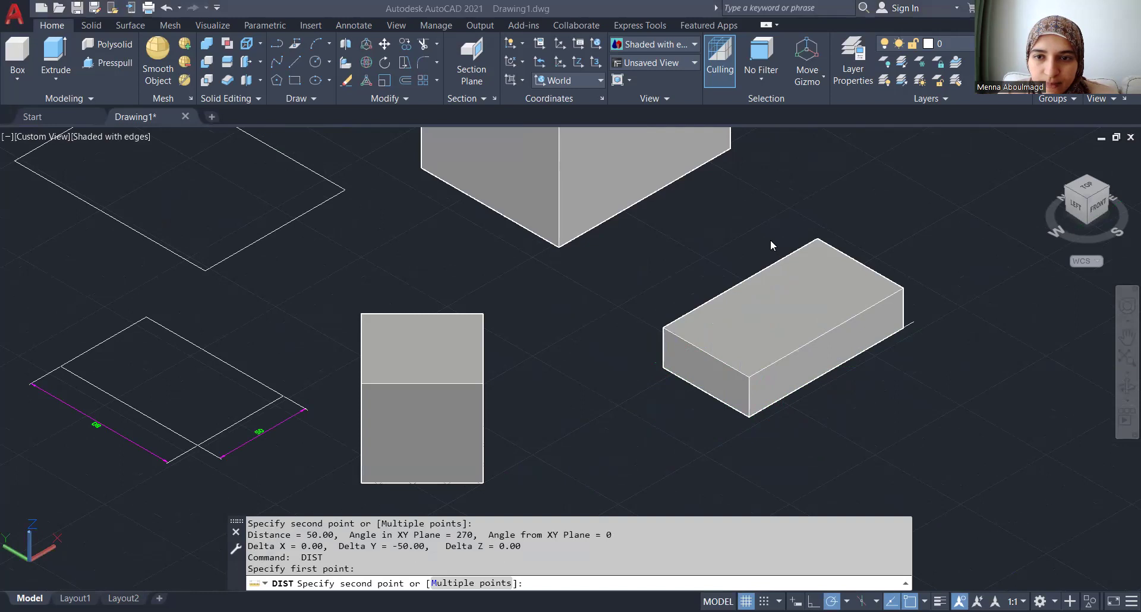
left_click(820, 393)
key("Return")
left_click(751, 410)
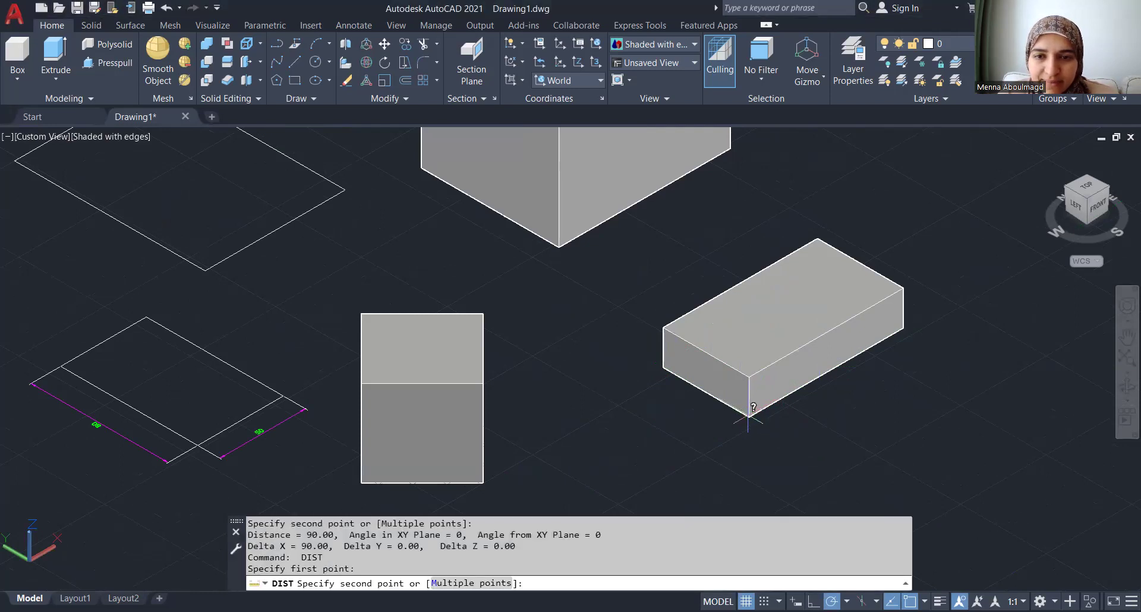
left_click(750, 380)
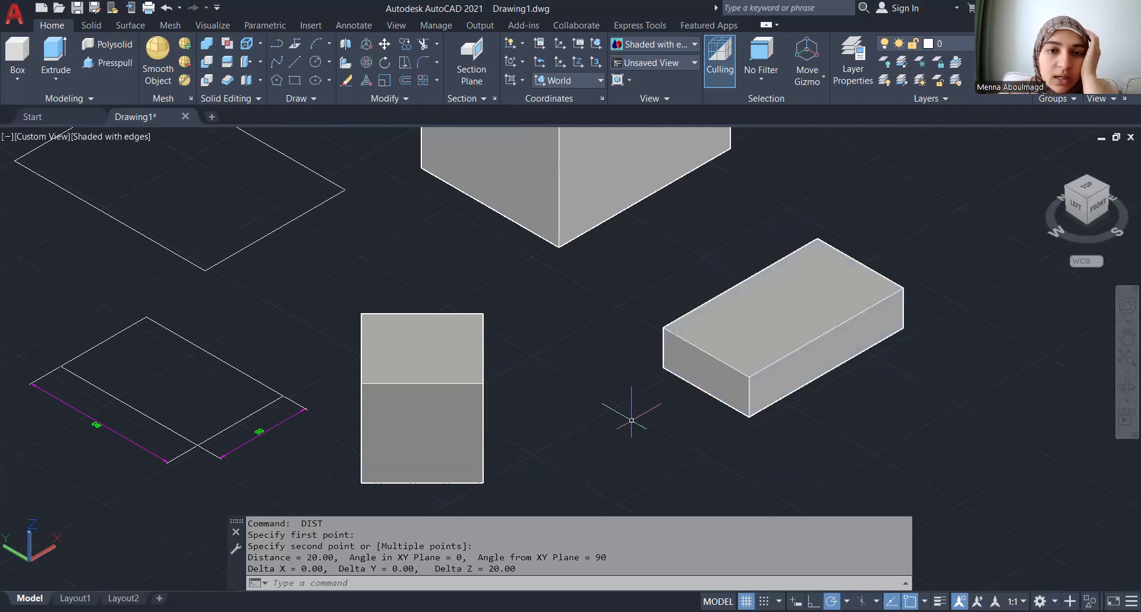
scroll(360, 446, "down", 4)
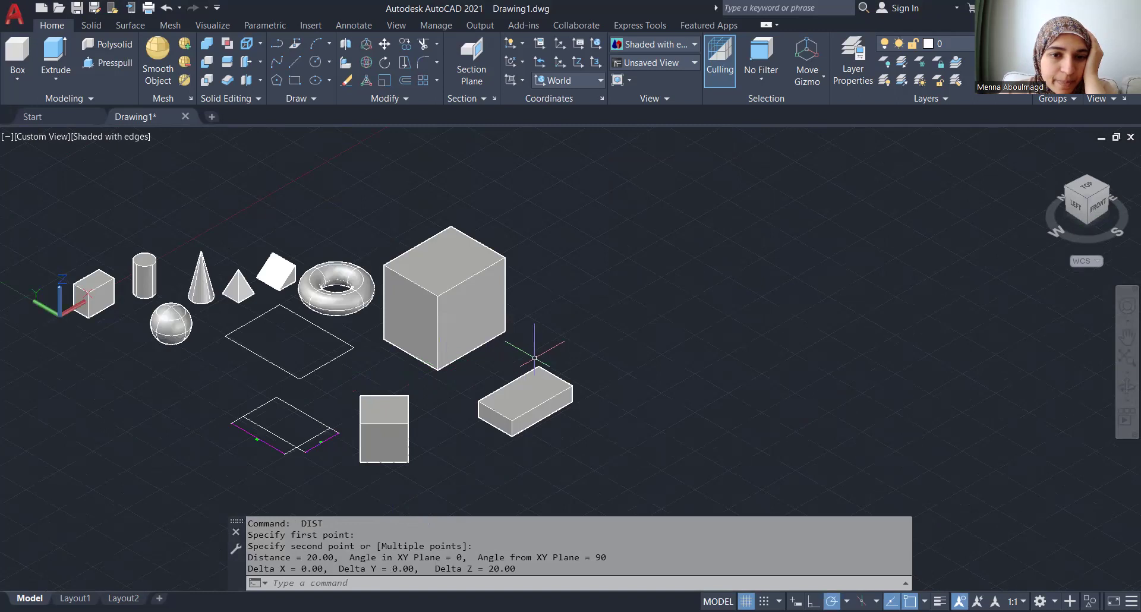
Step: Zoom in on the lower row of solids, select and deselect the small cube, and begin typing RO
scroll(535, 358, "up", 2)
scroll(535, 359, "down", 3)
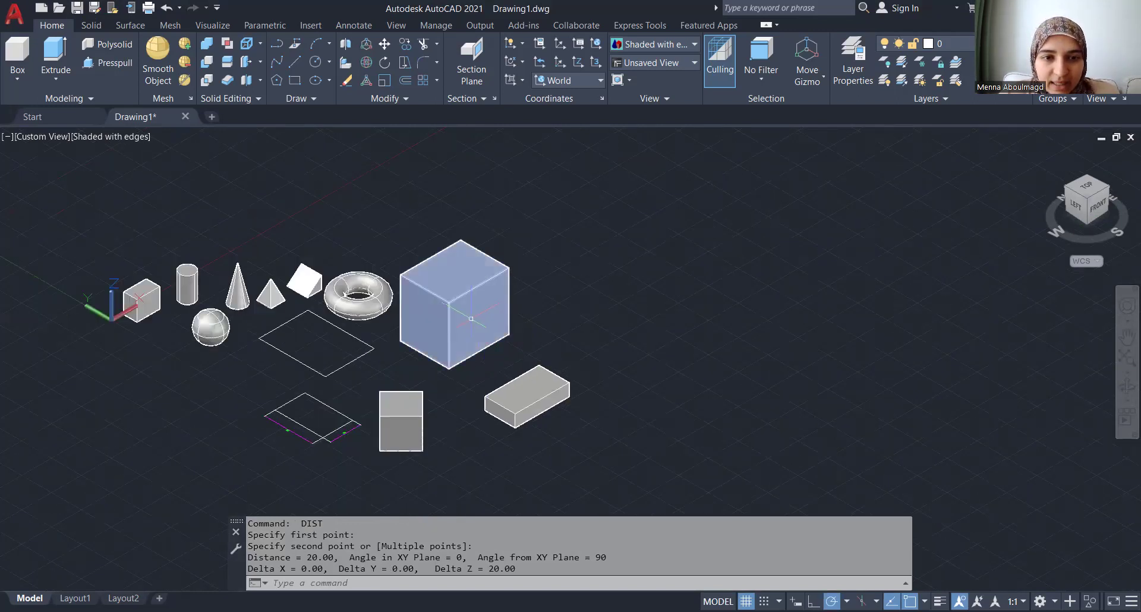
scroll(471, 319, "down", 2)
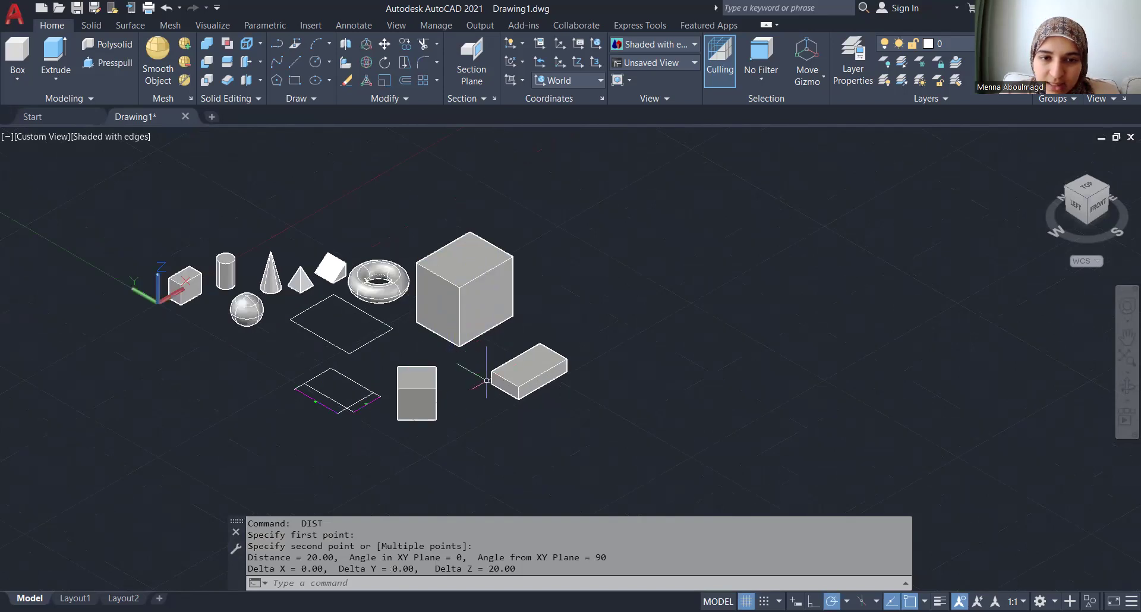
scroll(440, 380, "up", 2)
scroll(423, 377, "up", 3)
scroll(423, 377, "down", 3)
scroll(405, 394, "up", 2)
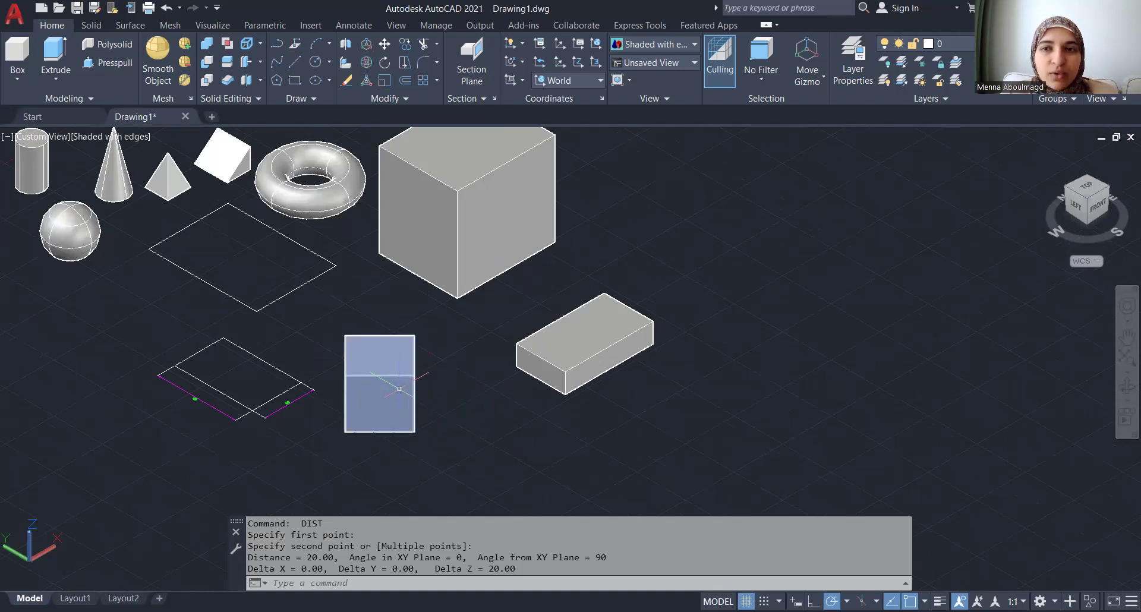
left_click(389, 369)
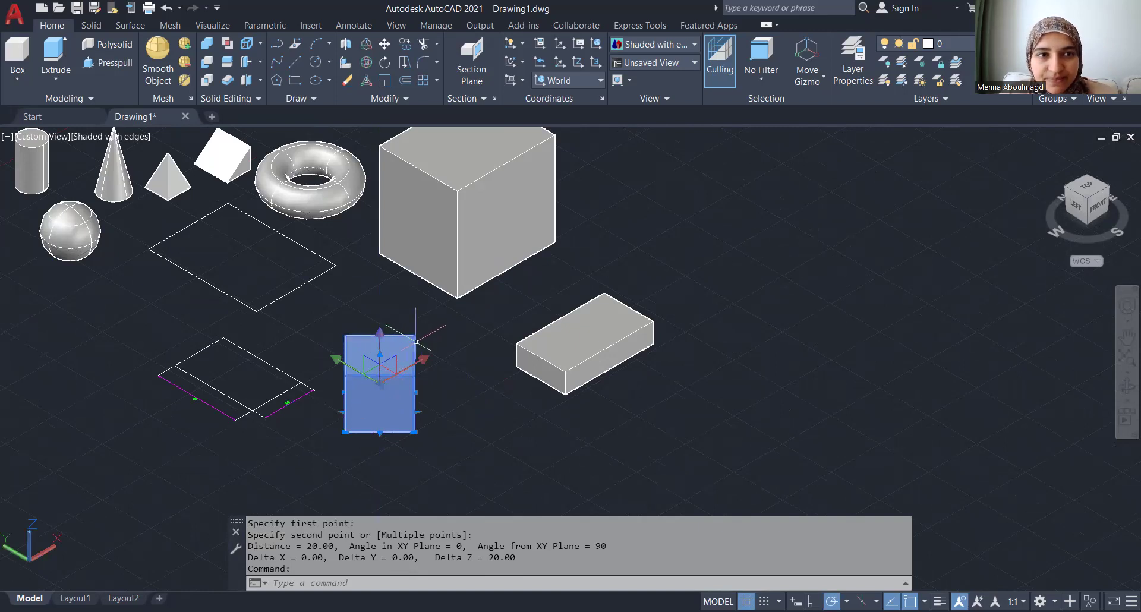
key("Escape")
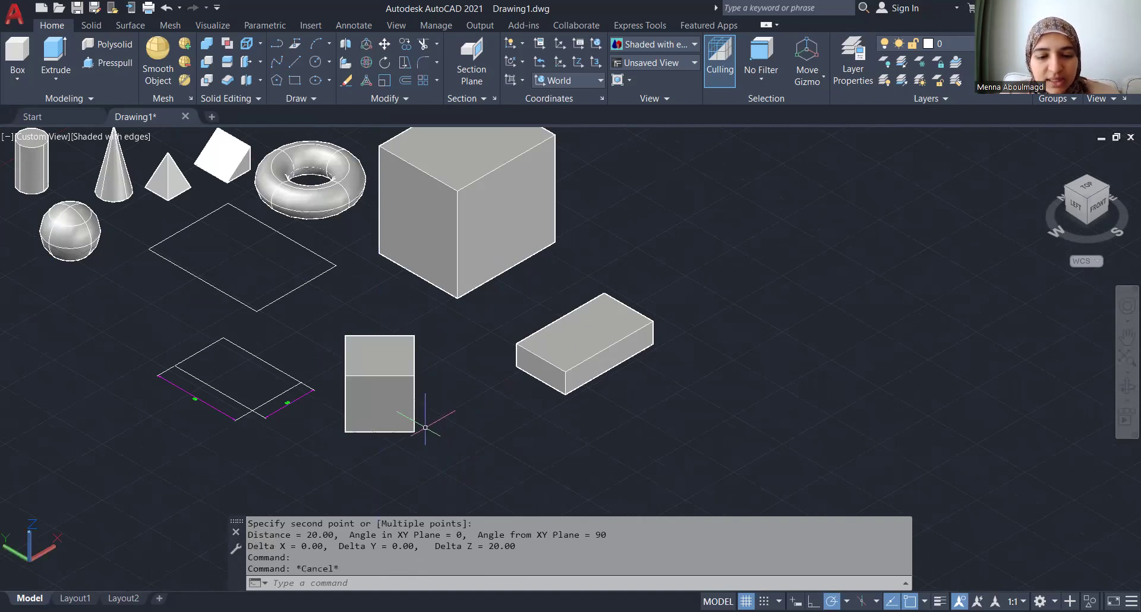
type("r")
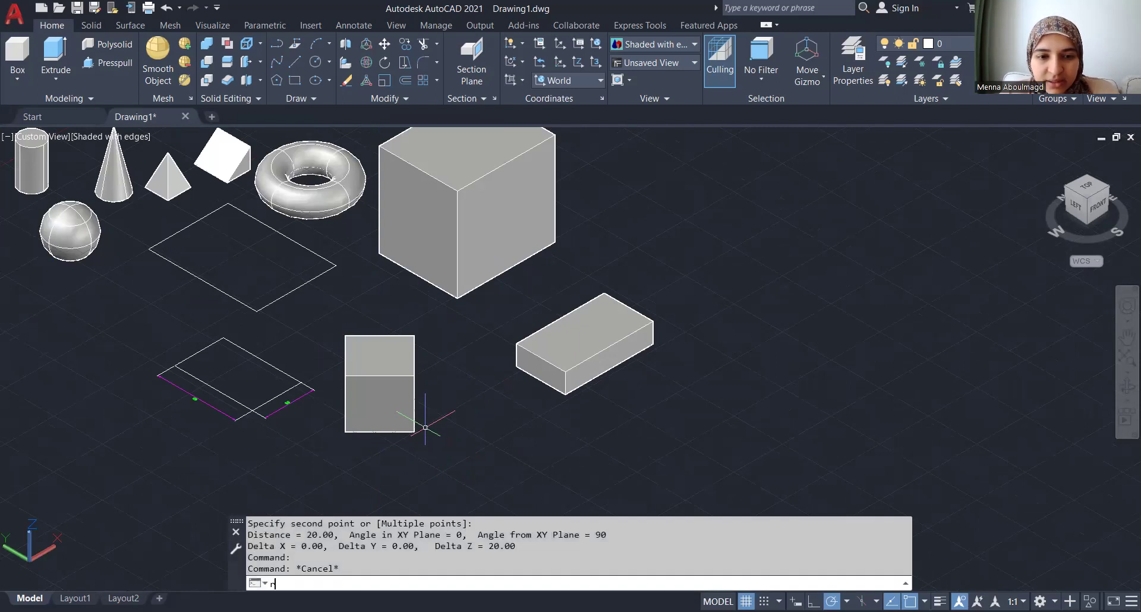
type("o")
key("Return")
left_click(426, 427)
left_click(377, 403)
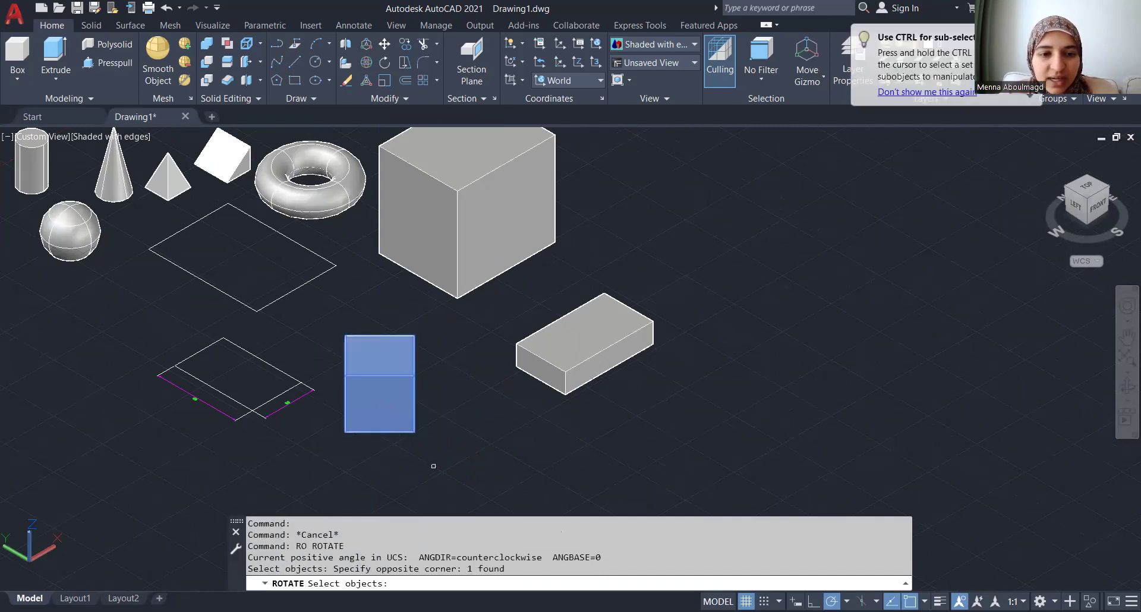
key("Return")
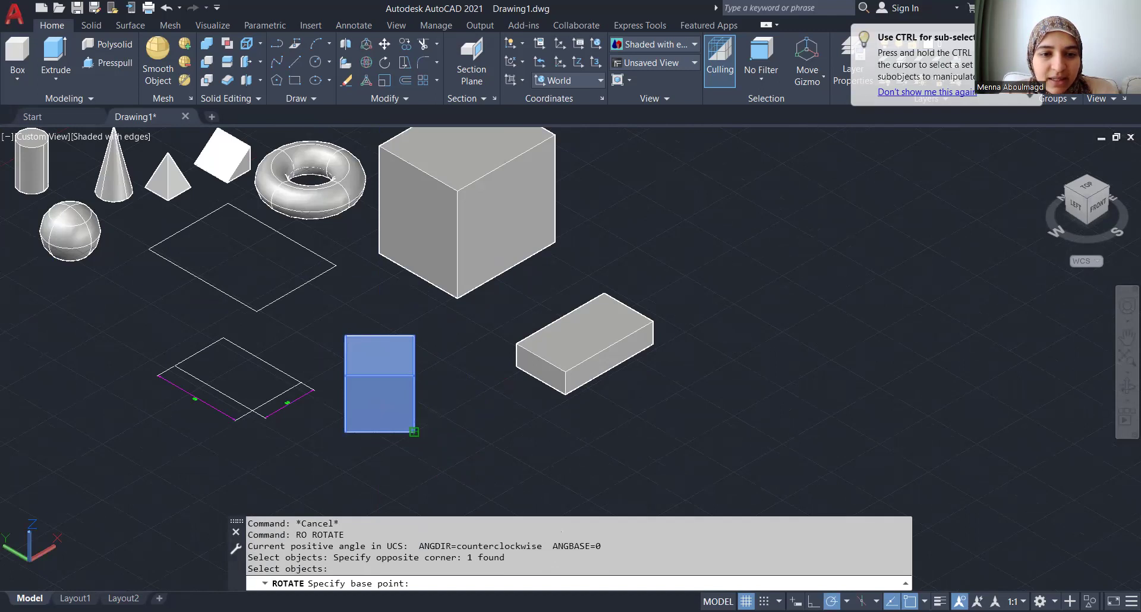
left_click(414, 432)
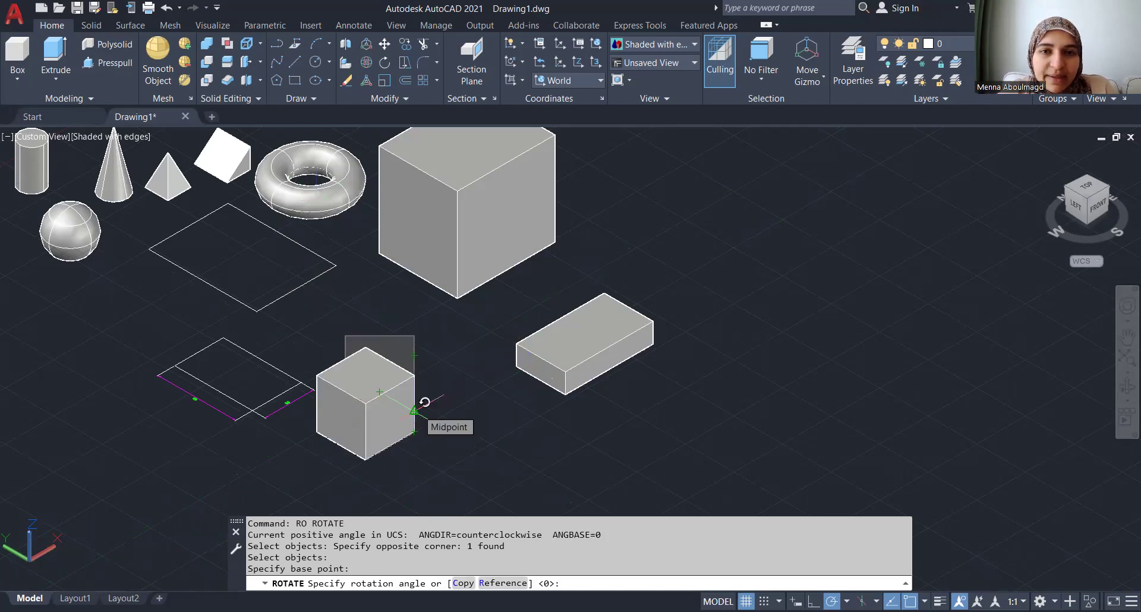
key("Escape")
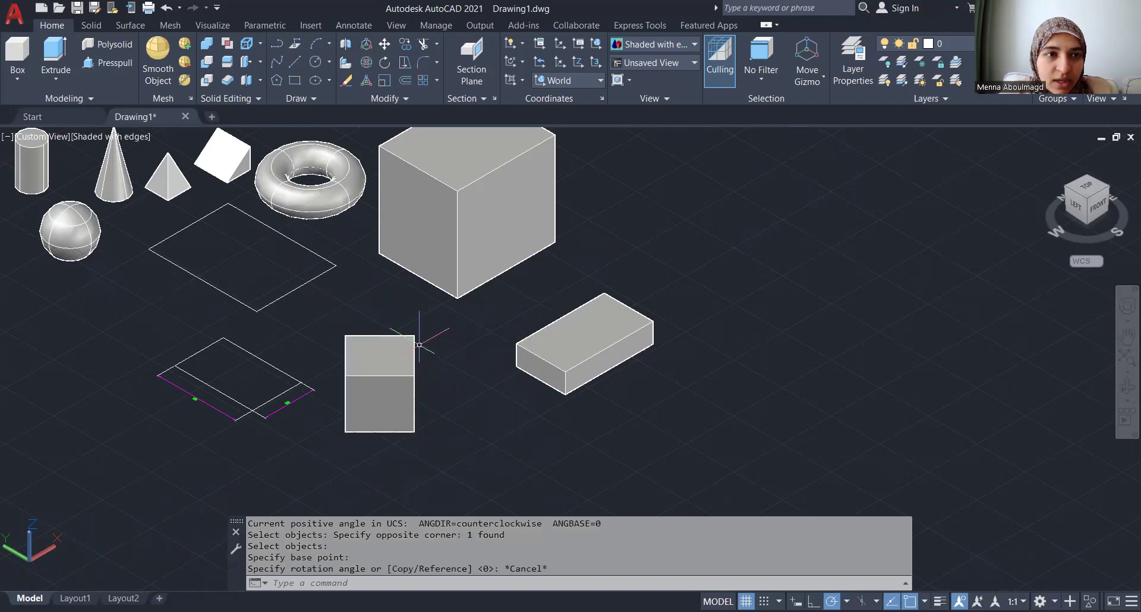
left_click(370, 373)
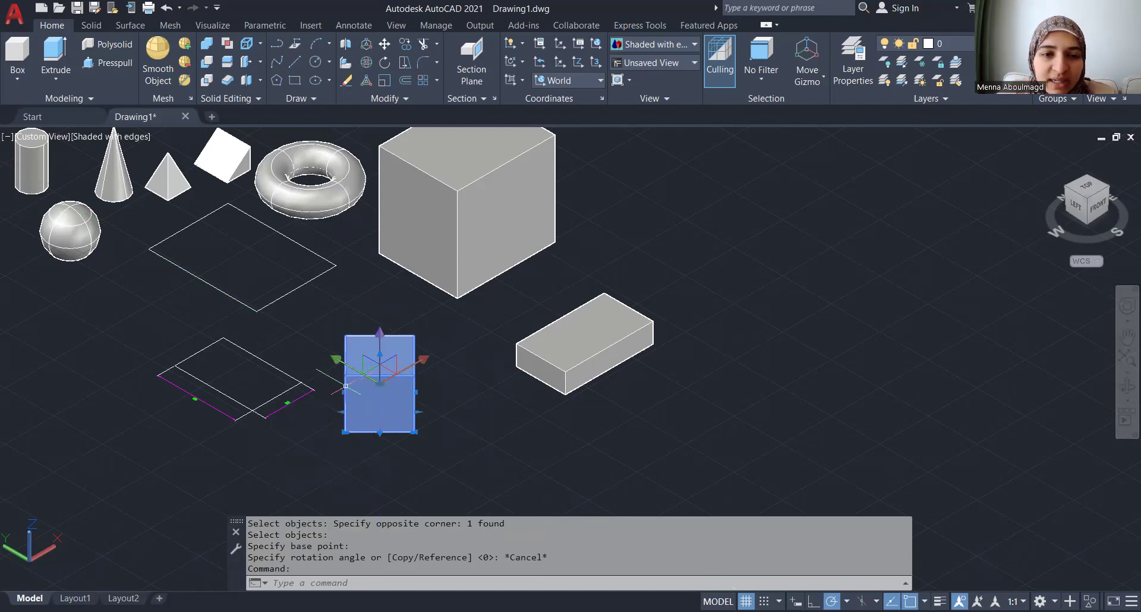
Step: Reselect only the small cube and launch 3D Rotate on it
left_click(594, 339)
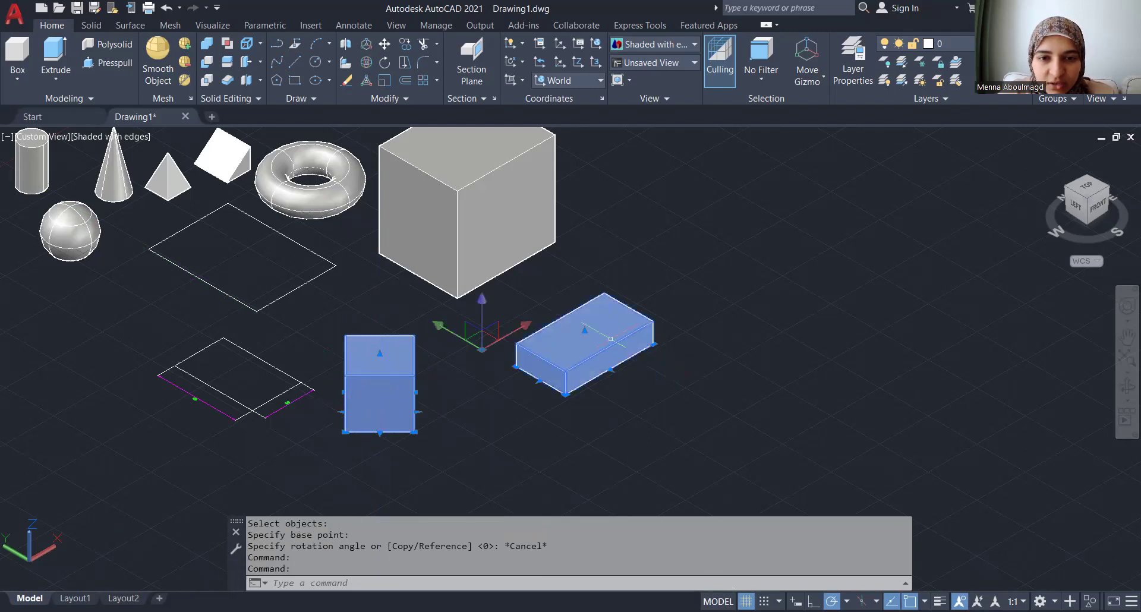
left_click(467, 256)
left_click(387, 385)
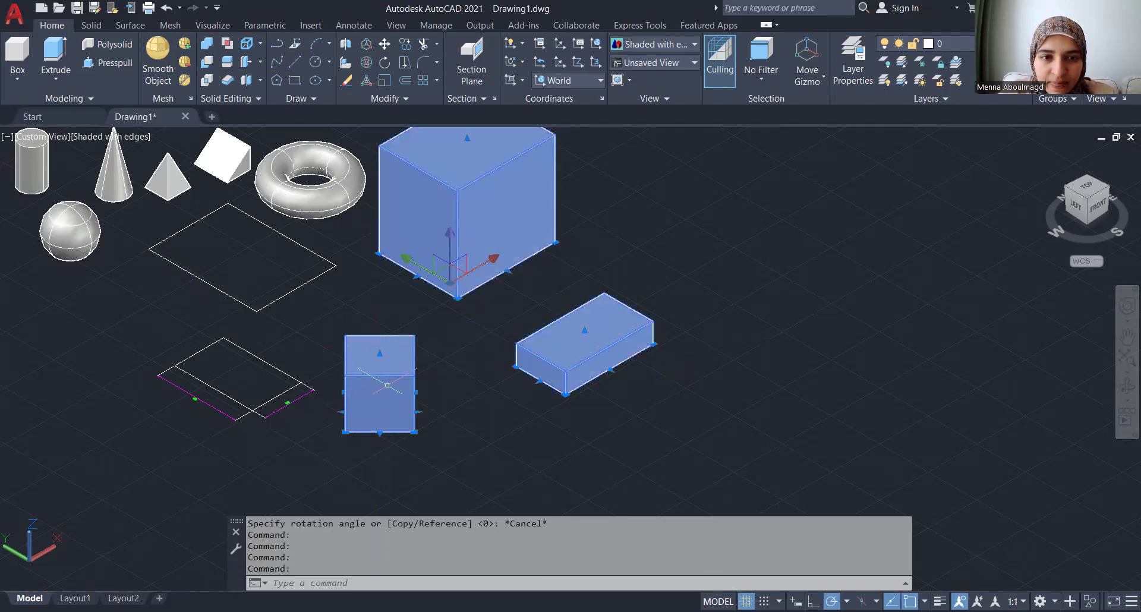
key("Escape")
left_click(382, 386)
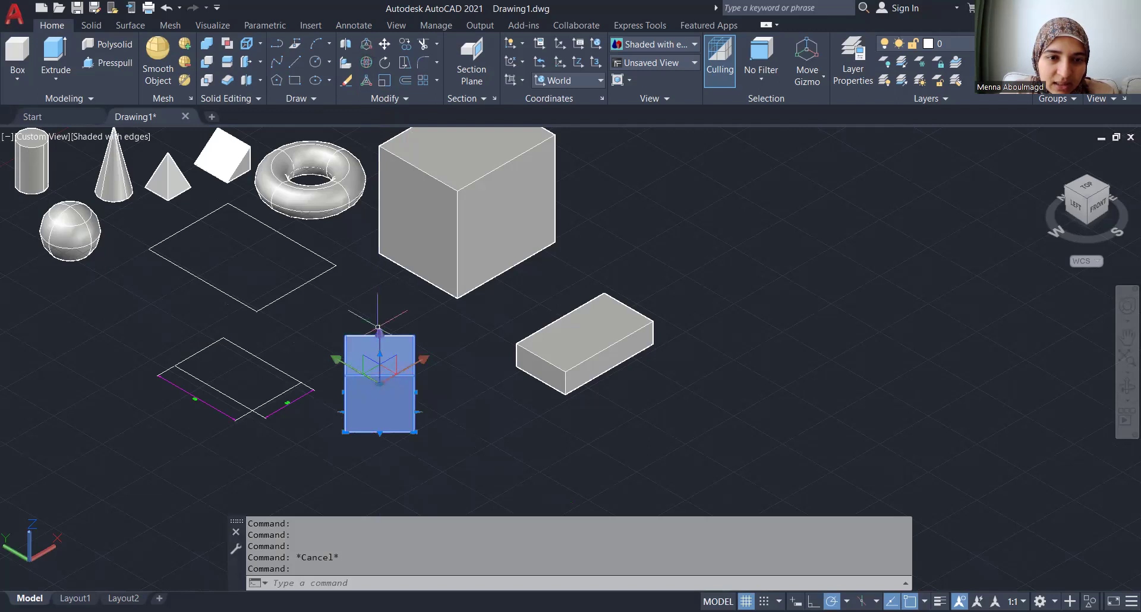
left_click(366, 63)
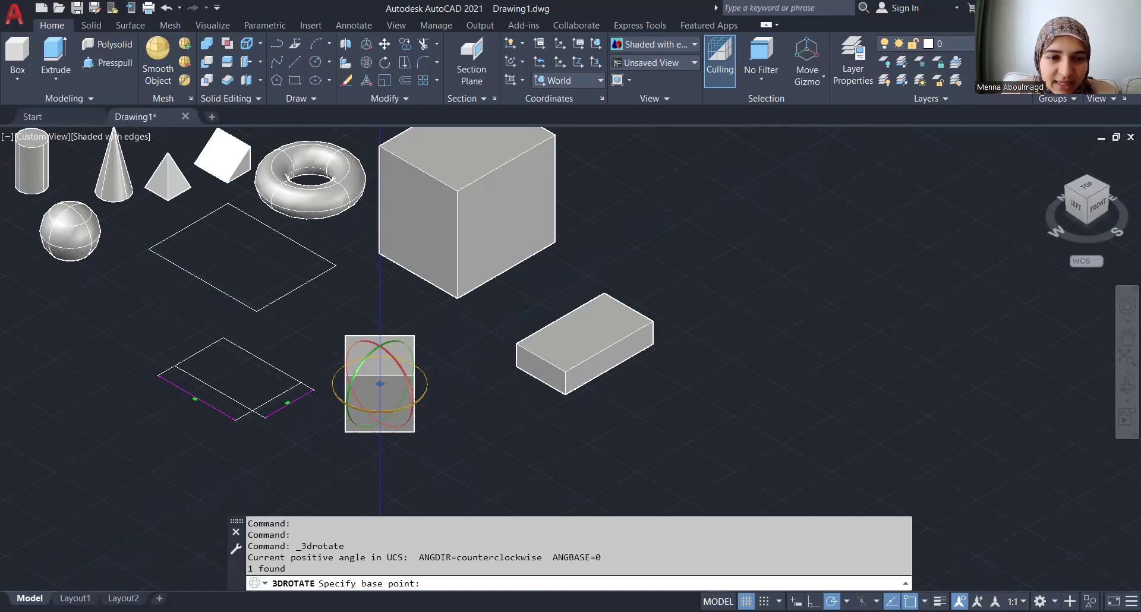
Step: Pick the rotation axis ring and apply a 20-degree rotation to the small cube
left_click(377, 410)
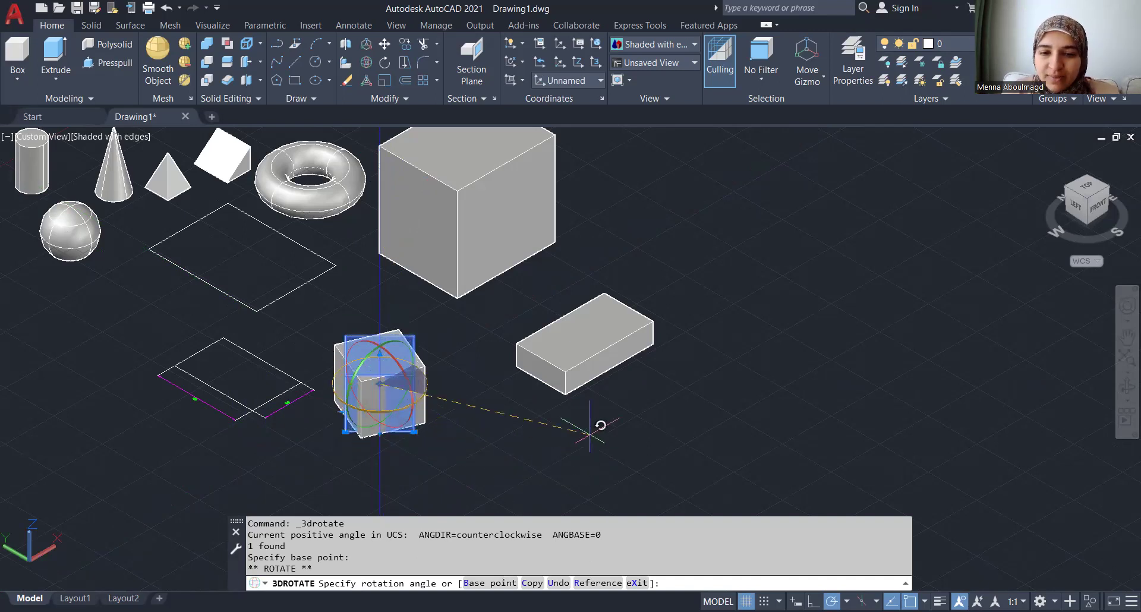
type("20")
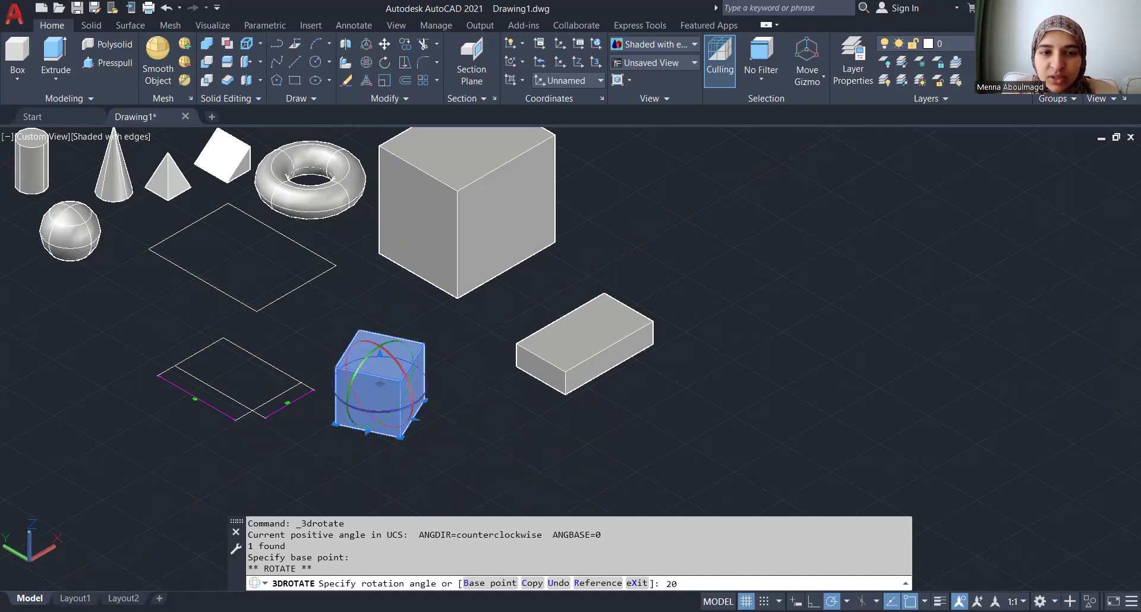
key("Return")
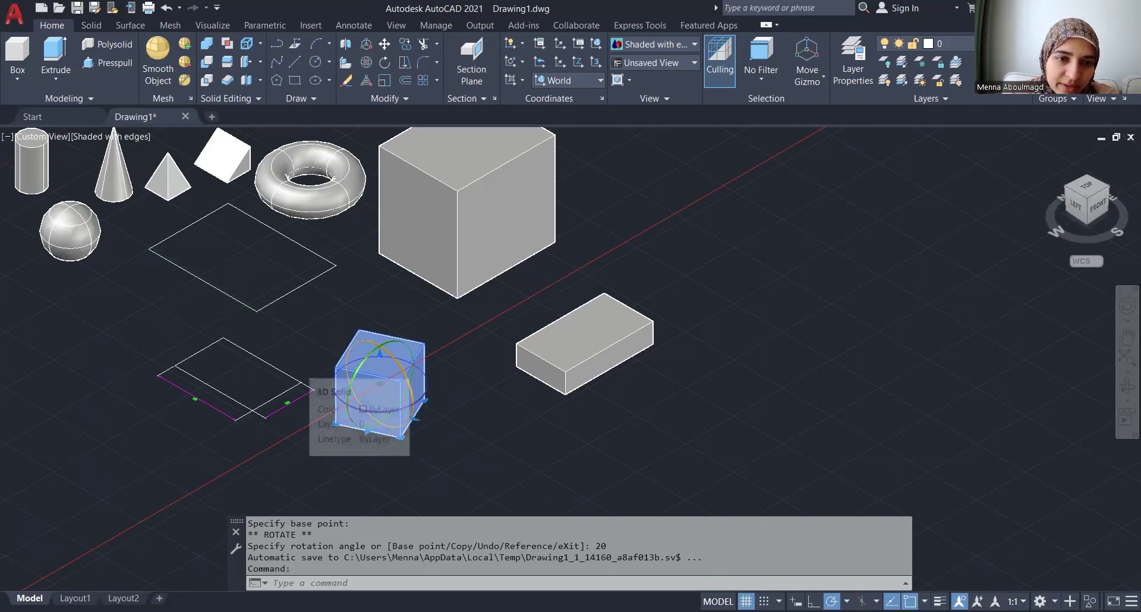
Step: Tilt the 50-unit cube 20 degrees about one gizmo axis after cancelling an earlier attempt
left_click(415, 397)
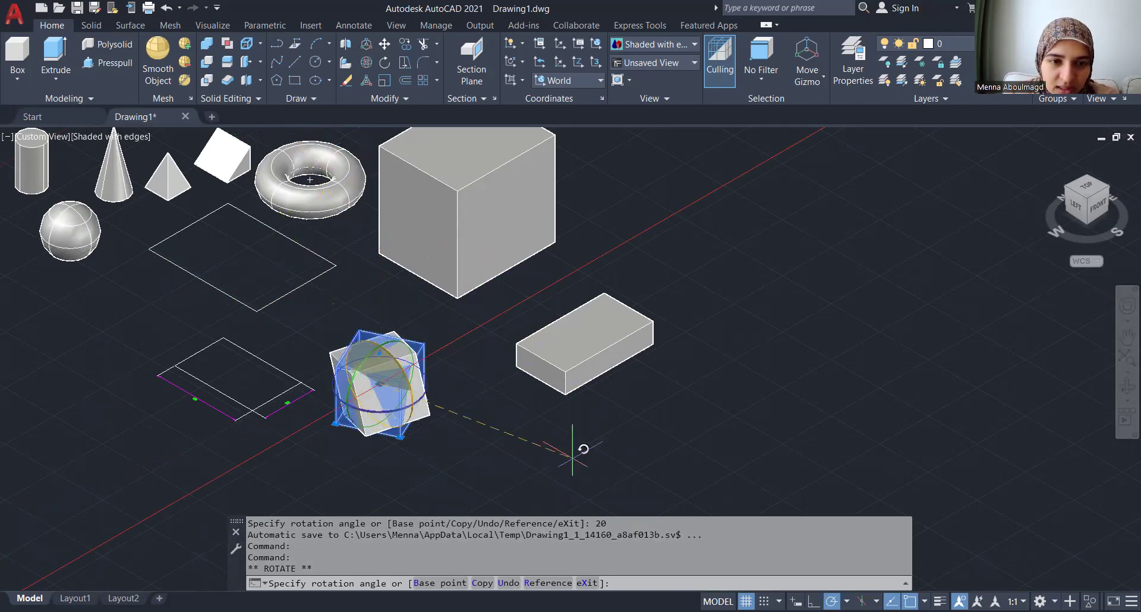
left_click(418, 486)
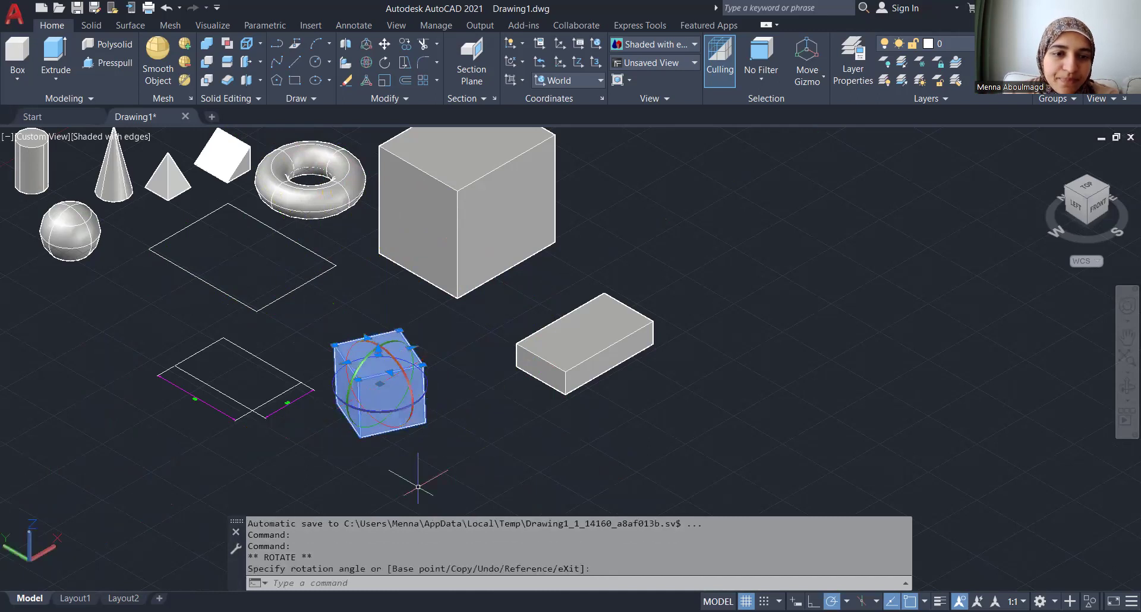
left_click(349, 390)
key("Escape")
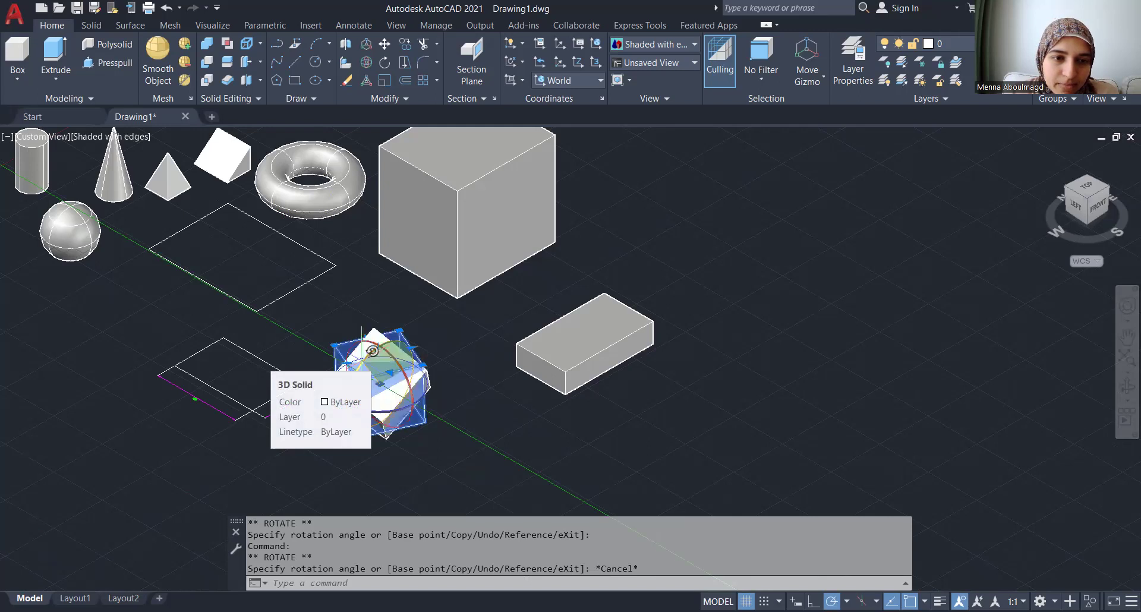
left_click(362, 364)
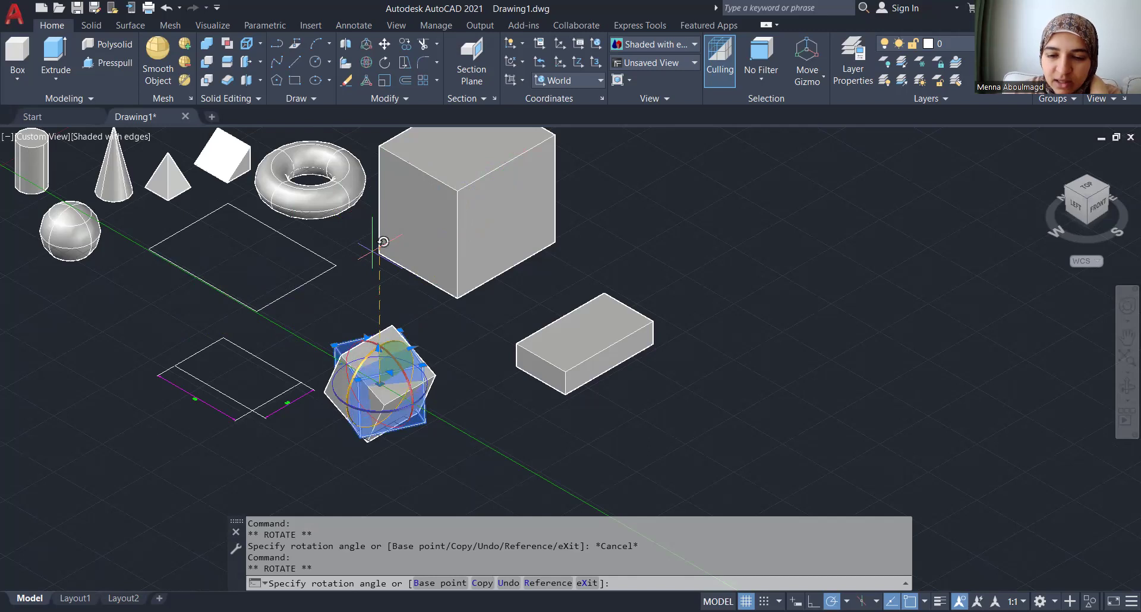
type("20")
key("Return")
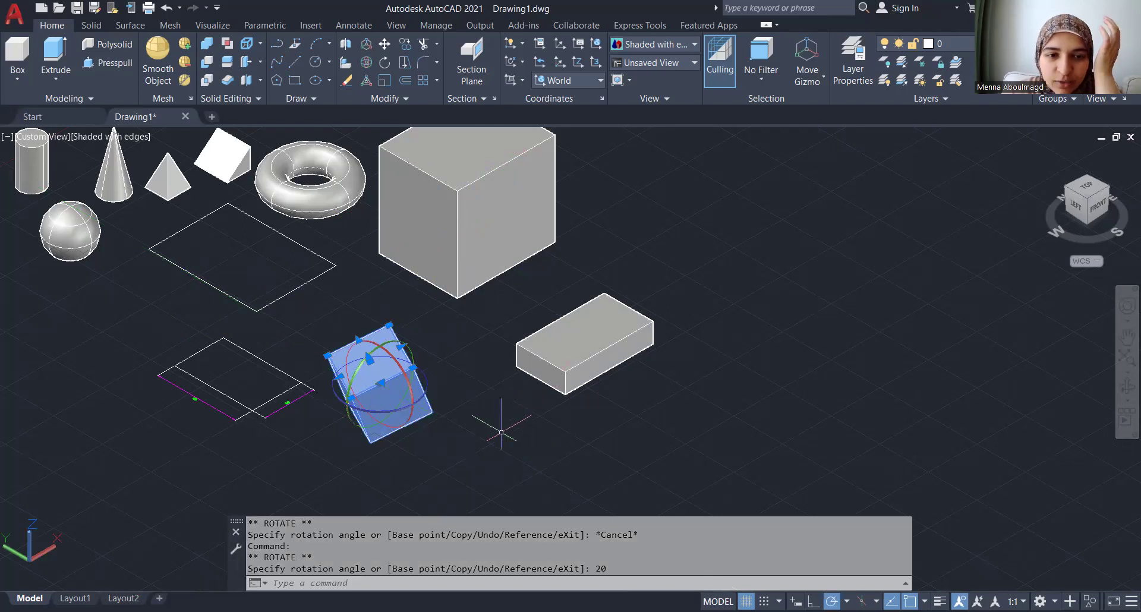
middle_click_drag(427, 461, 465, 446)
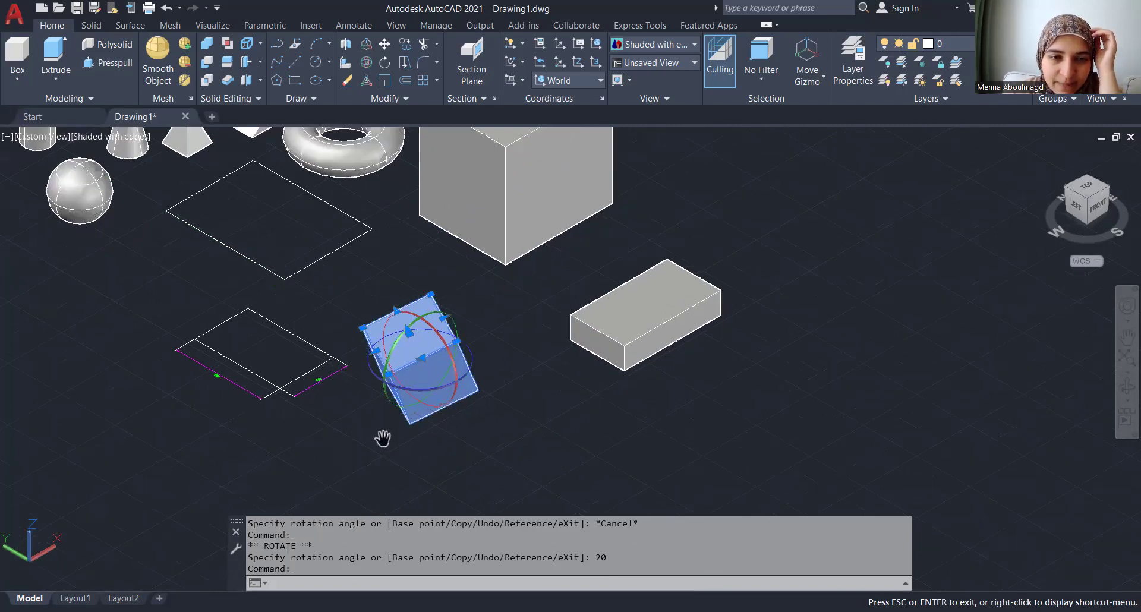
Step: Switch to the front view and zoom to frame the solids
scroll(383, 438, "down", 1)
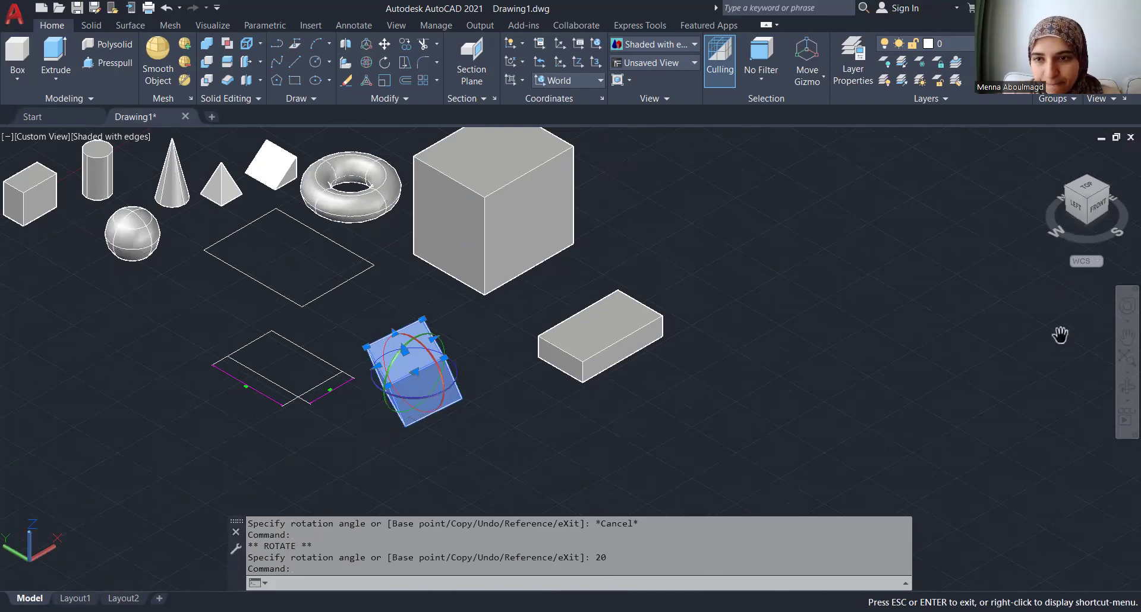
key("Escape")
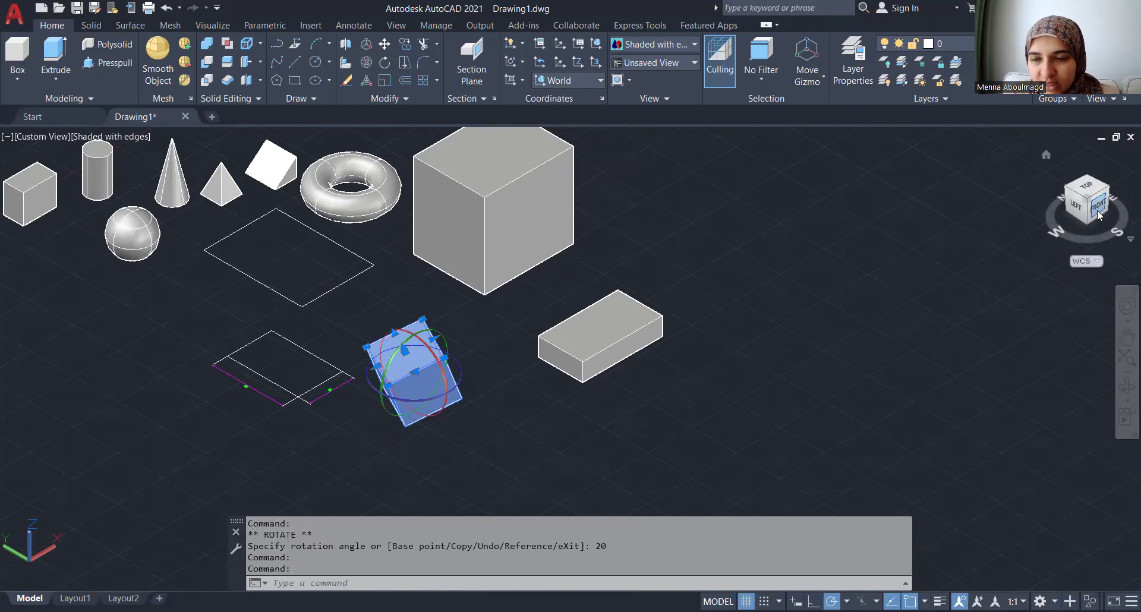
left_click(1098, 213)
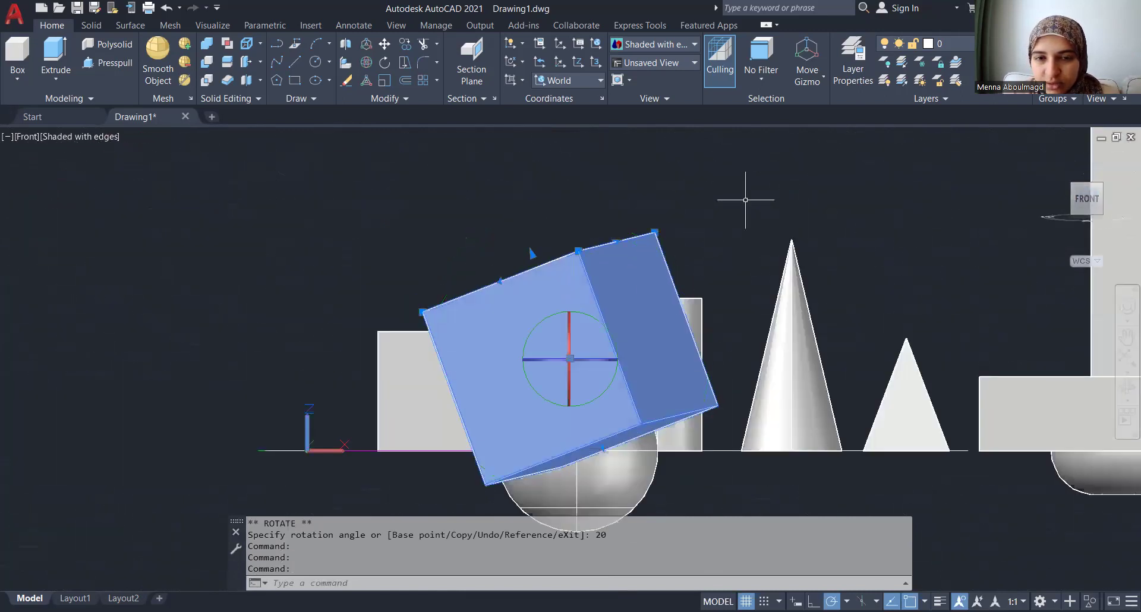
scroll(684, 229, "down", 4)
scroll(455, 297, "down", 2)
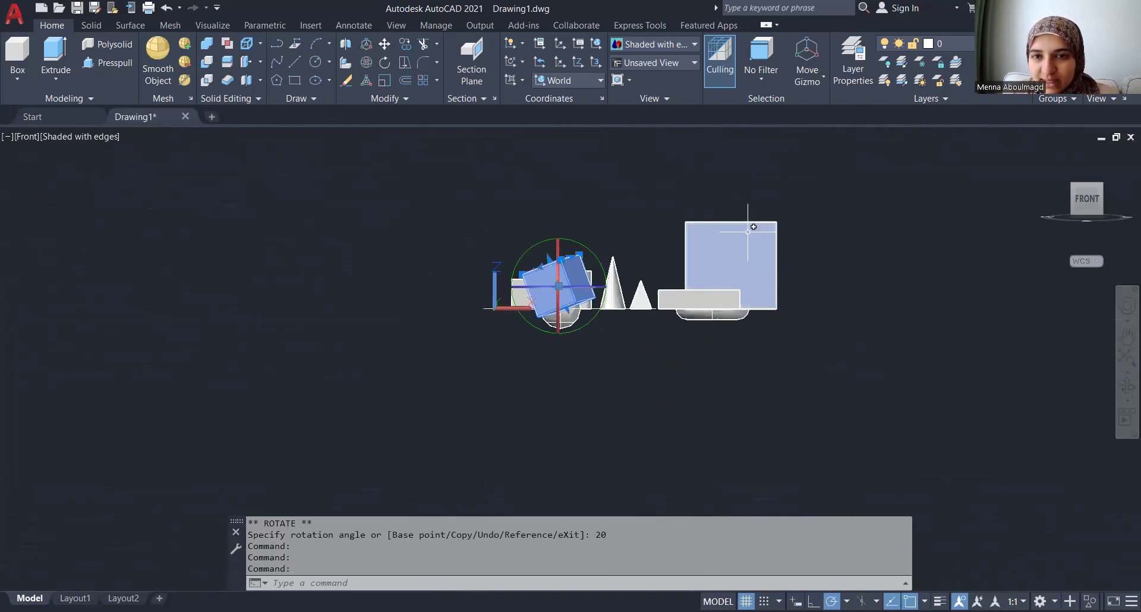
scroll(750, 232, "up", 4)
Step: Move the large box and tilted cube to the left with MOVE
left_click(779, 227)
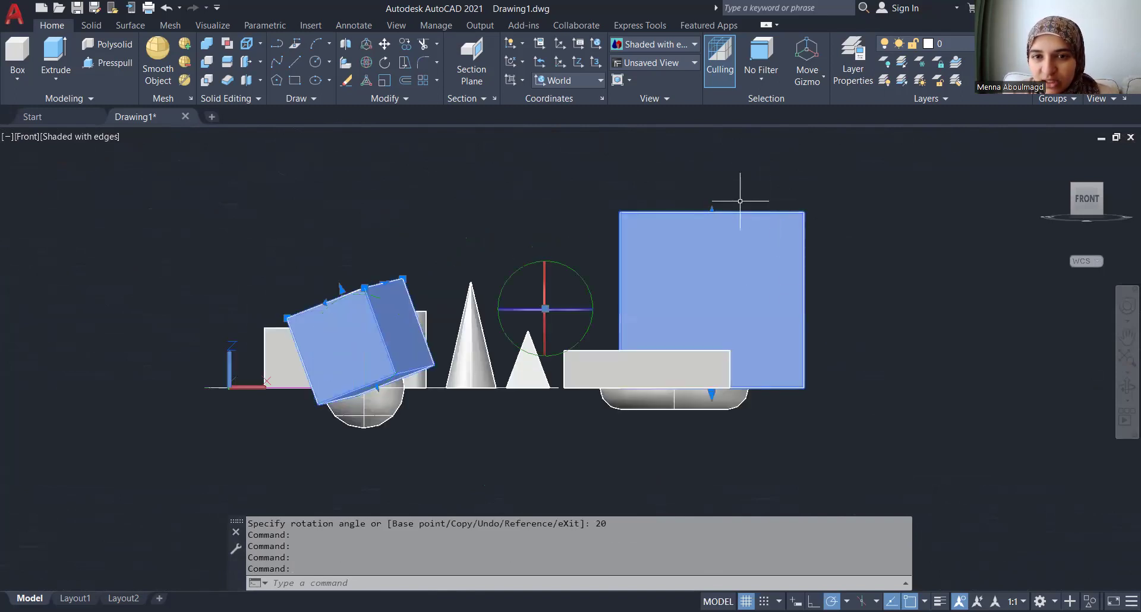
type("m")
key("Return")
left_click(328, 295)
scroll(255, 283, "down", 5)
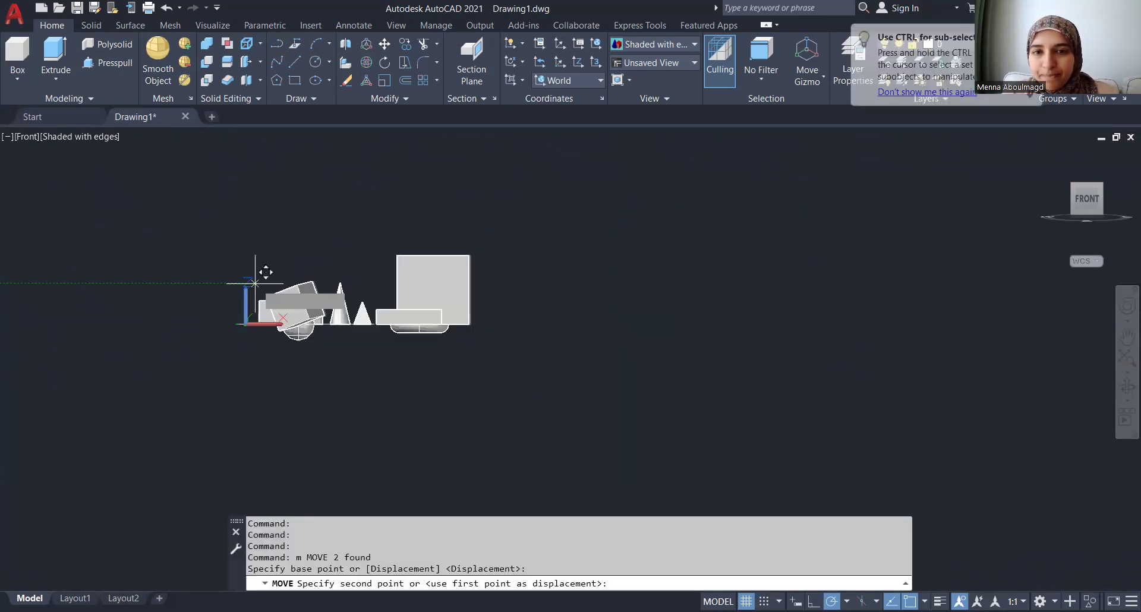
left_click(255, 284)
scroll(656, 316, "up", 2)
scroll(489, 296, "up", 3)
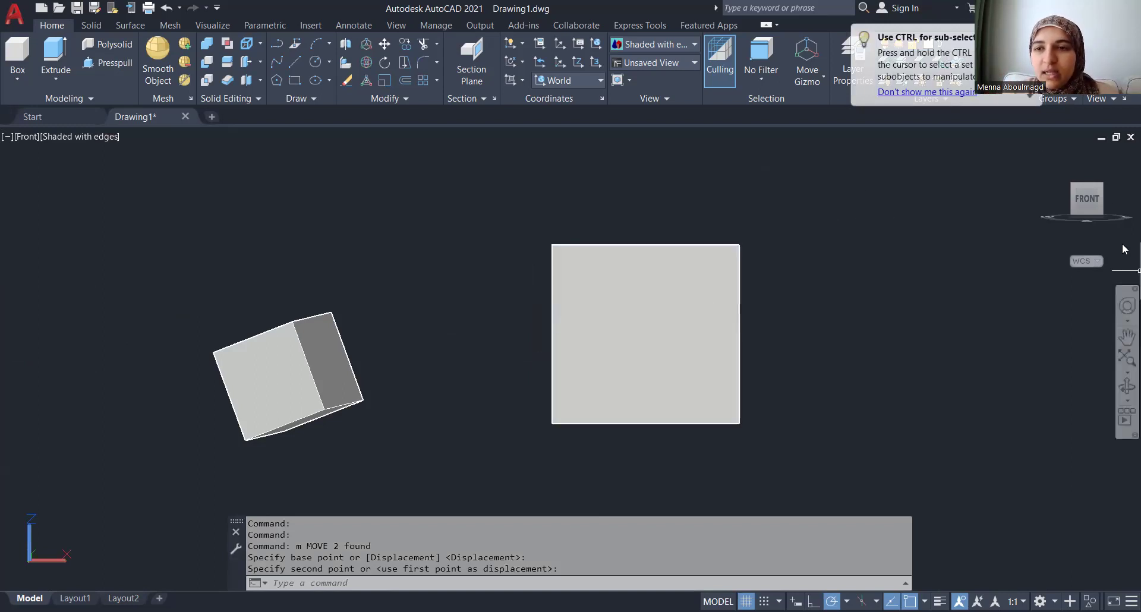
Step: From the right view, shift the large box and tilted cube further left
left_click(1115, 200)
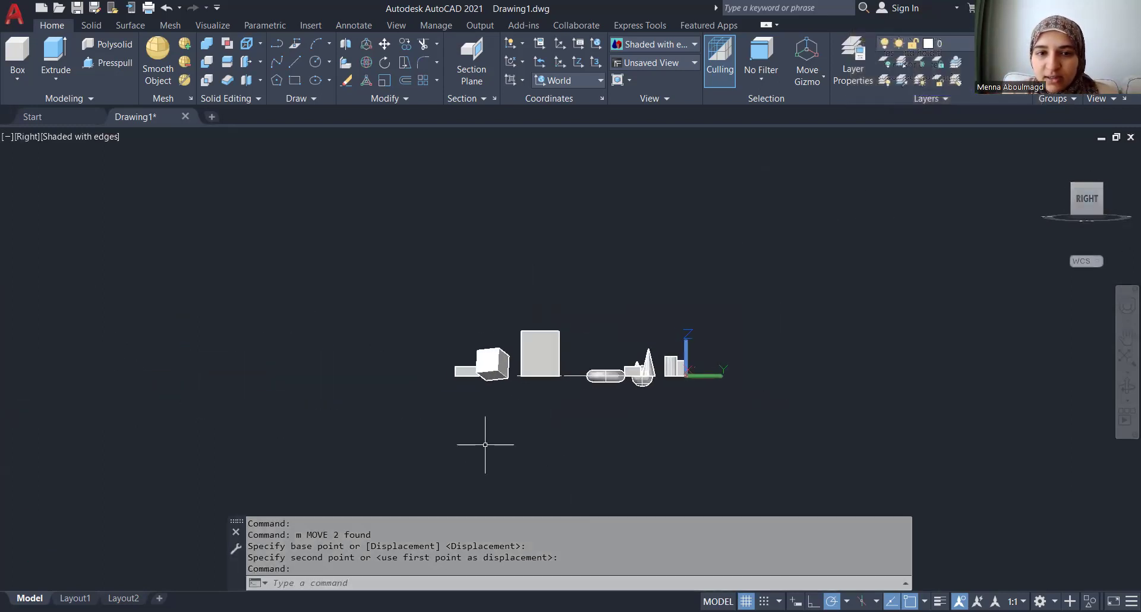
left_click(544, 348)
scroll(548, 345, "down", 2)
left_click(515, 360)
left_click(589, 361)
left_click(152, 353)
key("Escape")
scroll(108, 378, "up", 5)
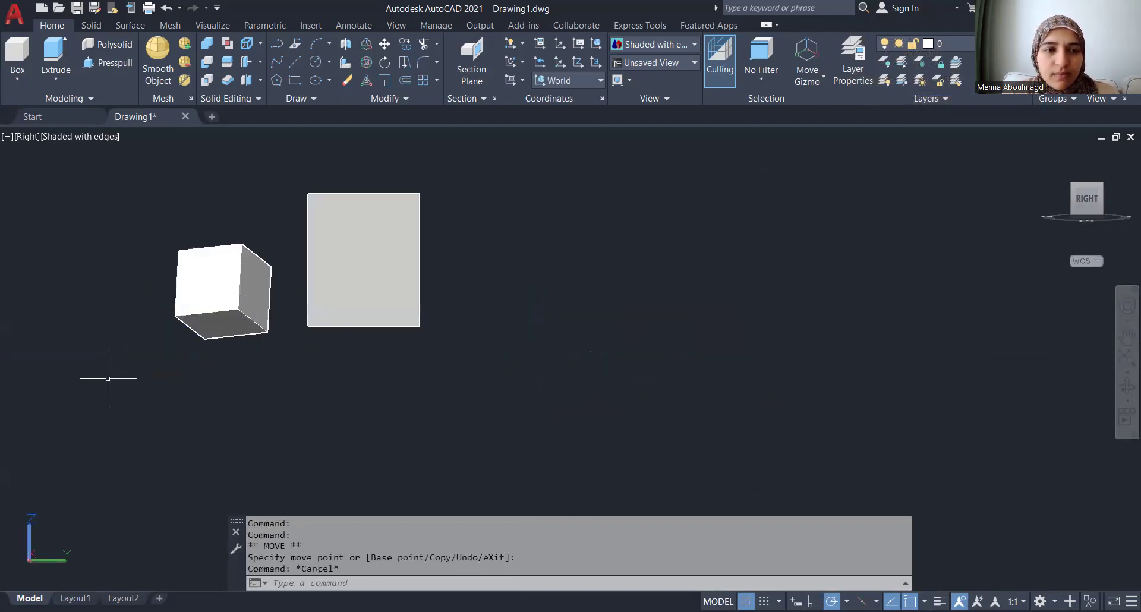
scroll(329, 382, "down", 2)
scroll(150, 245, "up", 3)
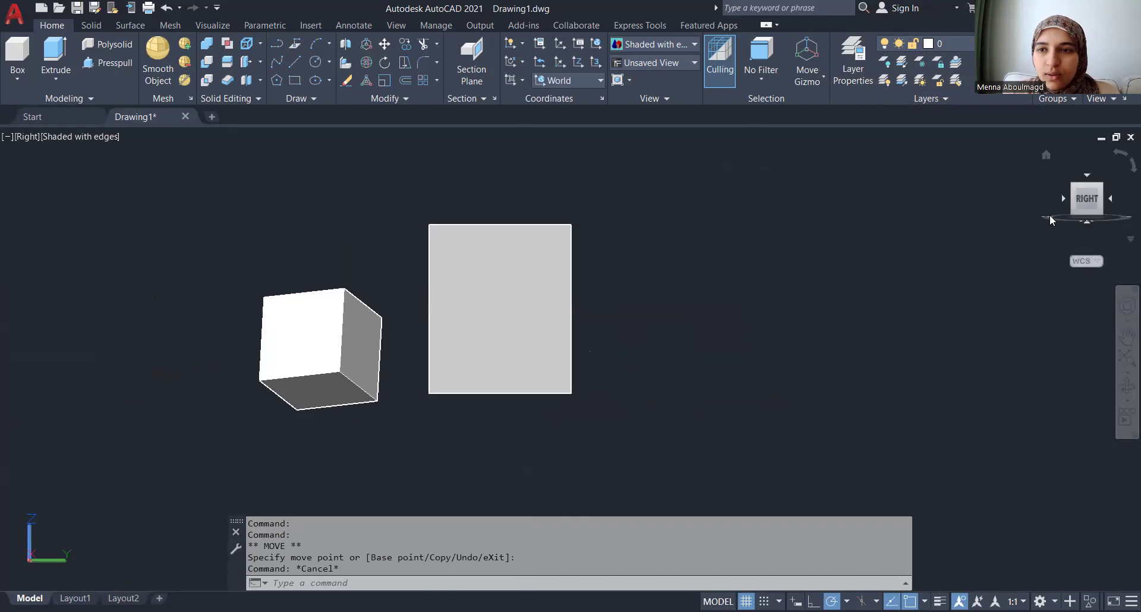
Step: Switch to the top ViewCube view and zoom out over the tilted cube and large box
left_click(1087, 178)
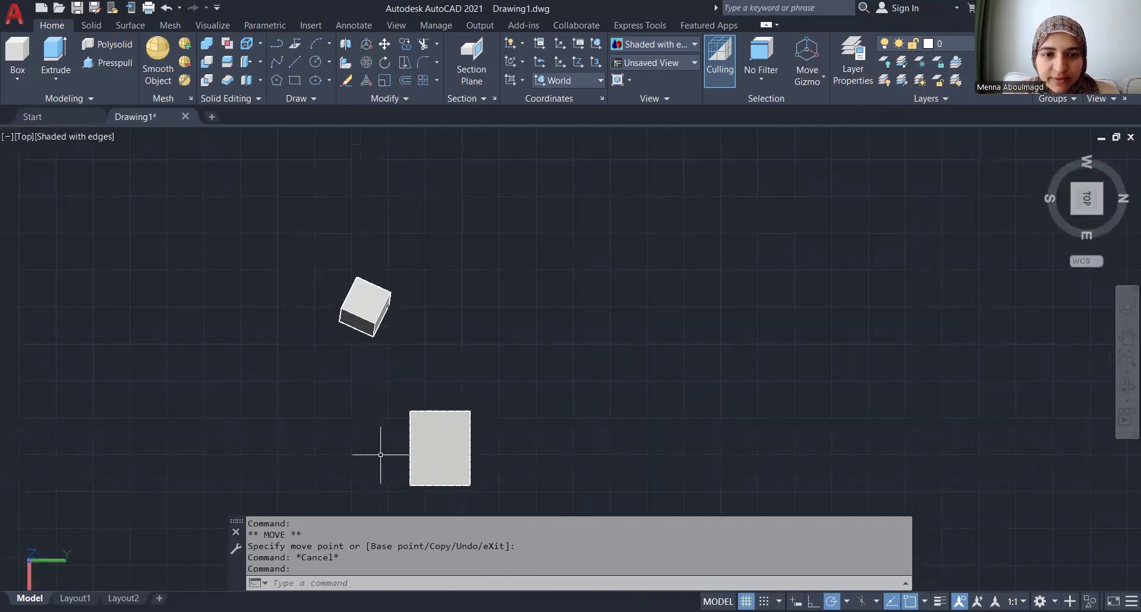
scroll(425, 452, "down", 2)
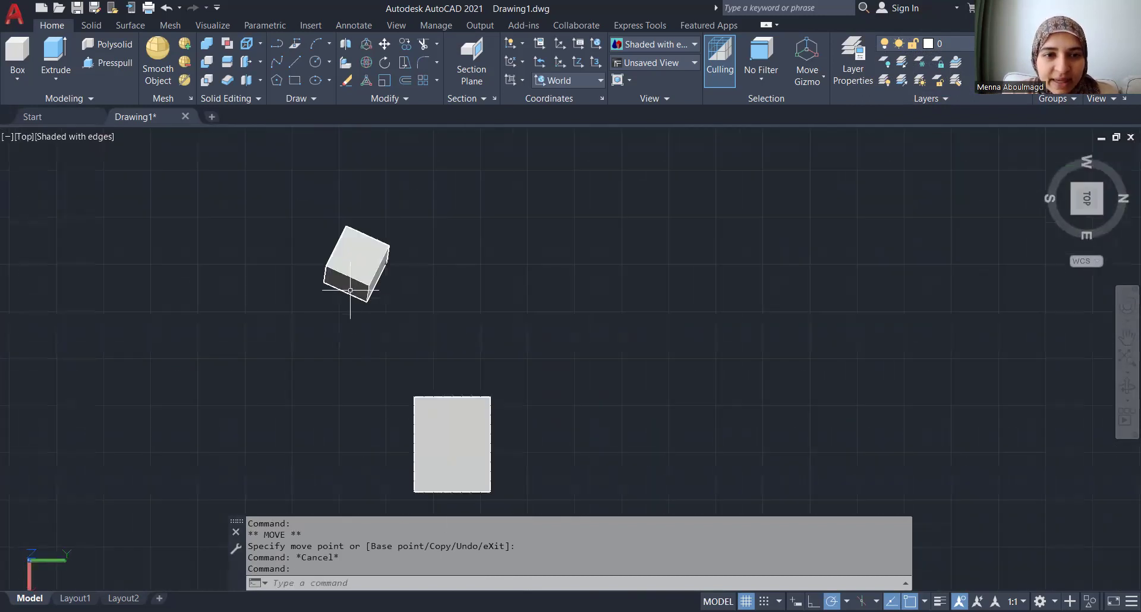
scroll(381, 262, "up", 3)
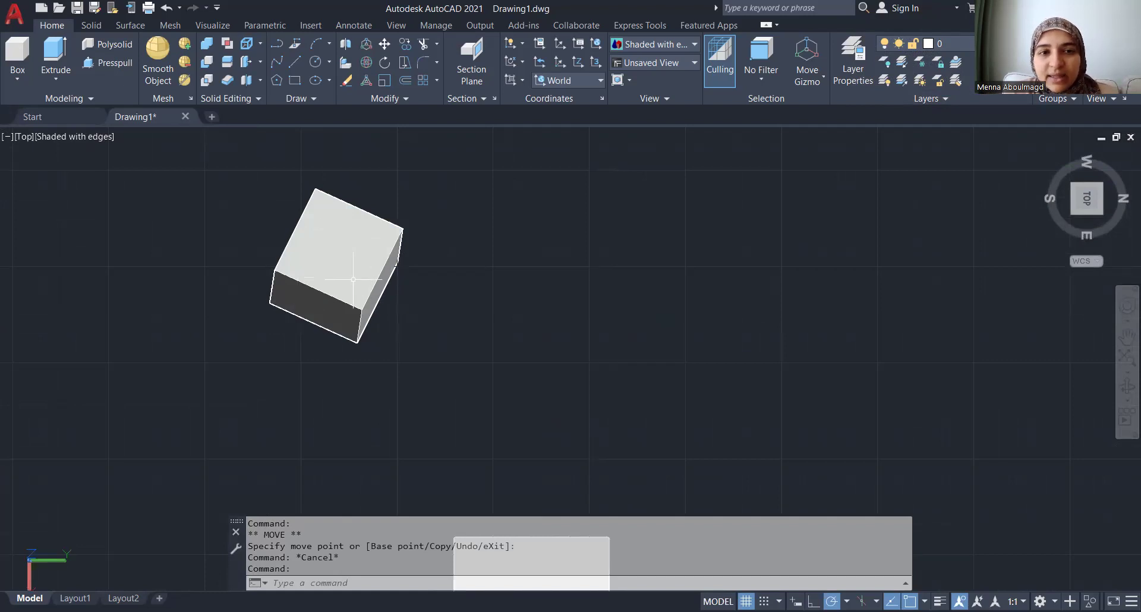
scroll(349, 319, "down", 2)
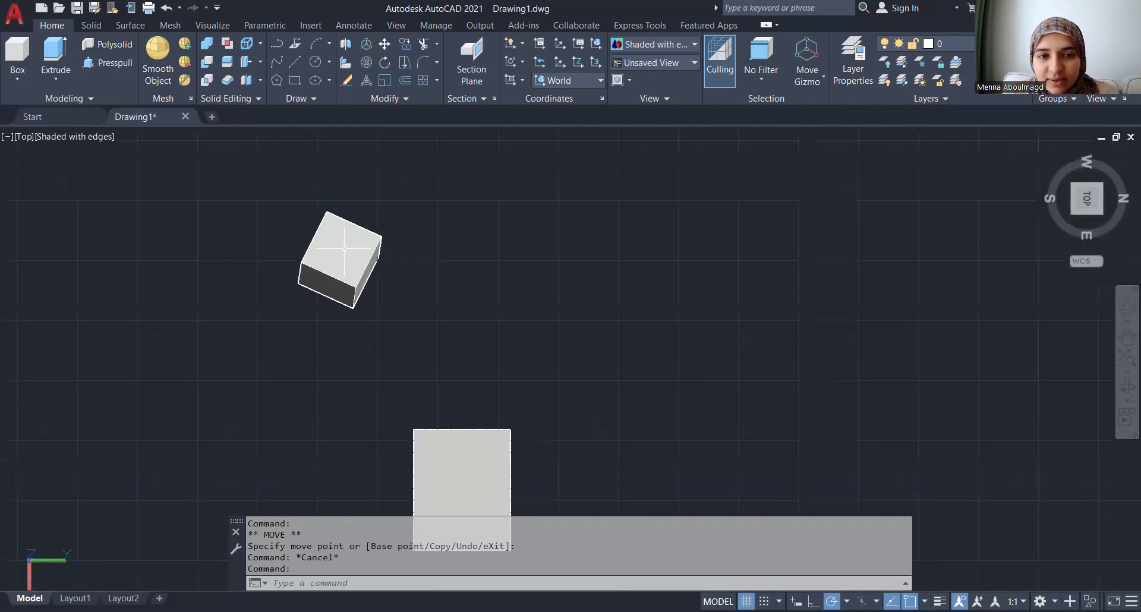
scroll(360, 309, "down", 1)
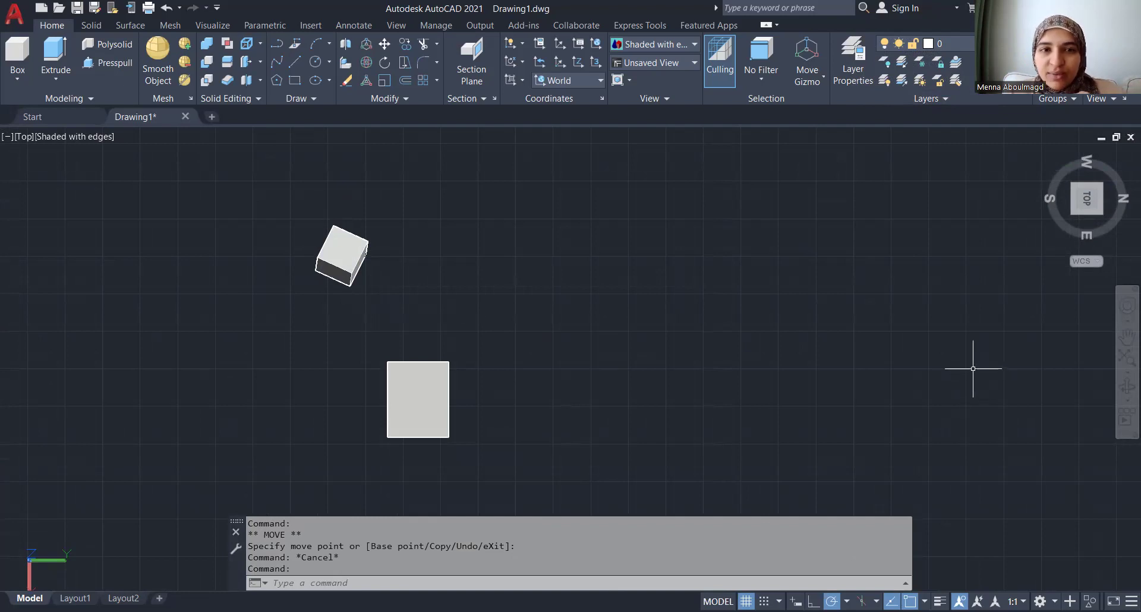
Step: View the cubes from the north-east isometric corner, zoom in, then look from the back
left_click(1101, 209)
scroll(386, 327, "up", 3)
scroll(408, 268, "up", 2)
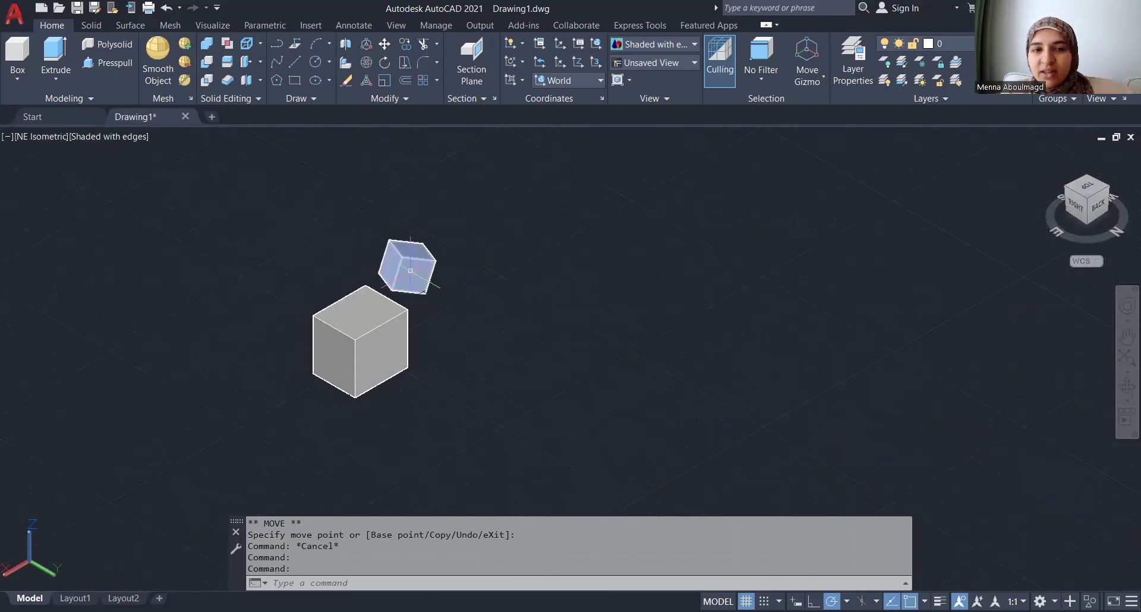
left_click(1099, 208)
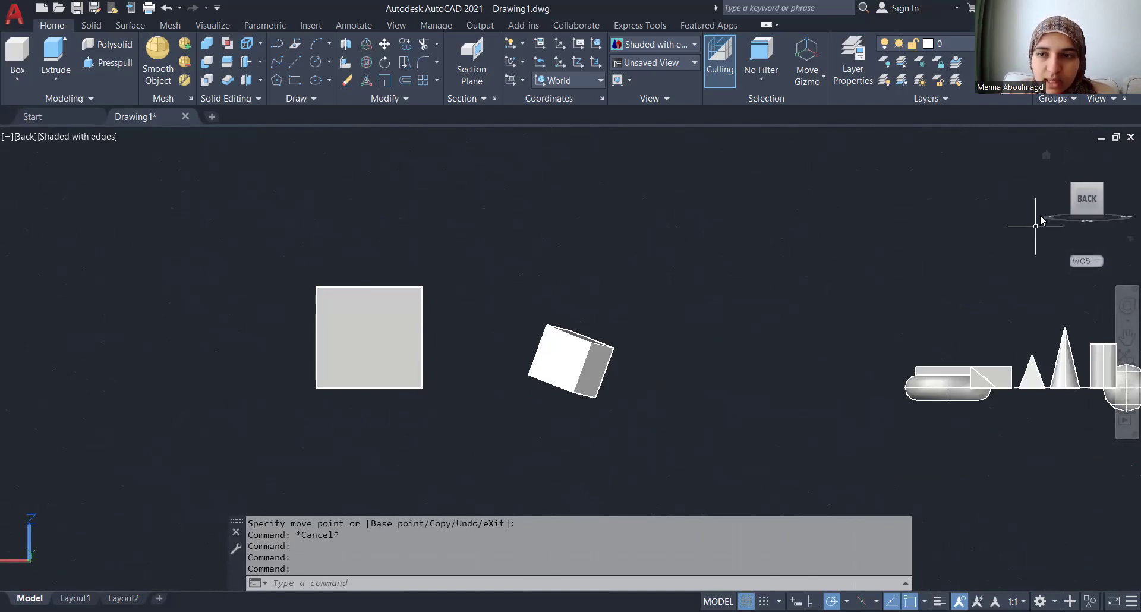
Step: Switch to north-west isometric, then south-west isometric, and adjust the zoom on the cubes
left_click(1101, 191)
left_click(1109, 189)
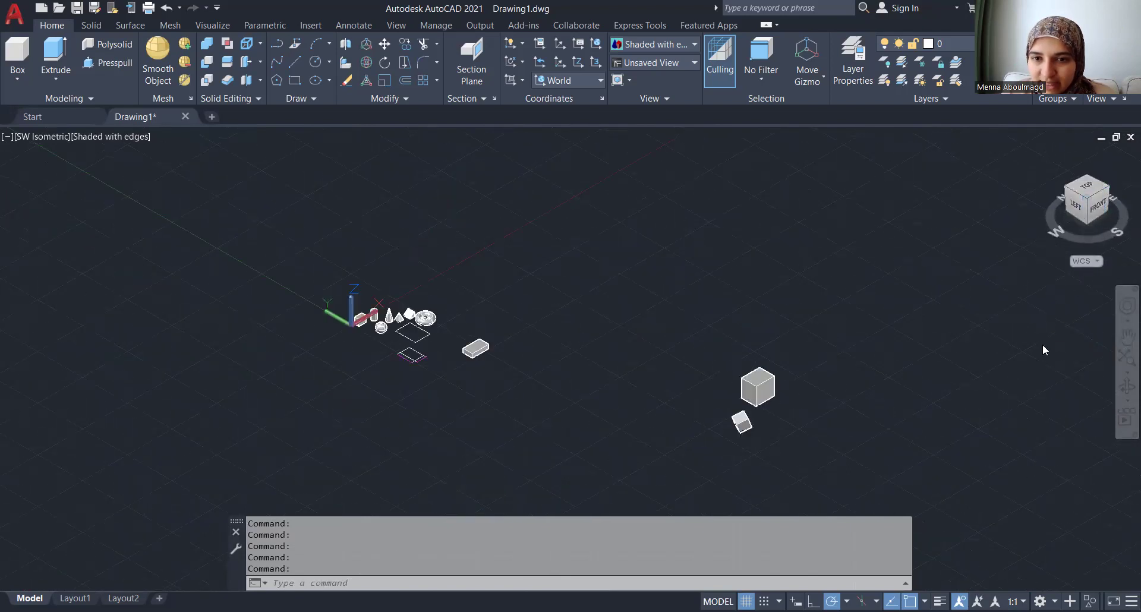
scroll(694, 424, "down", 5)
scroll(675, 434, "up", 8)
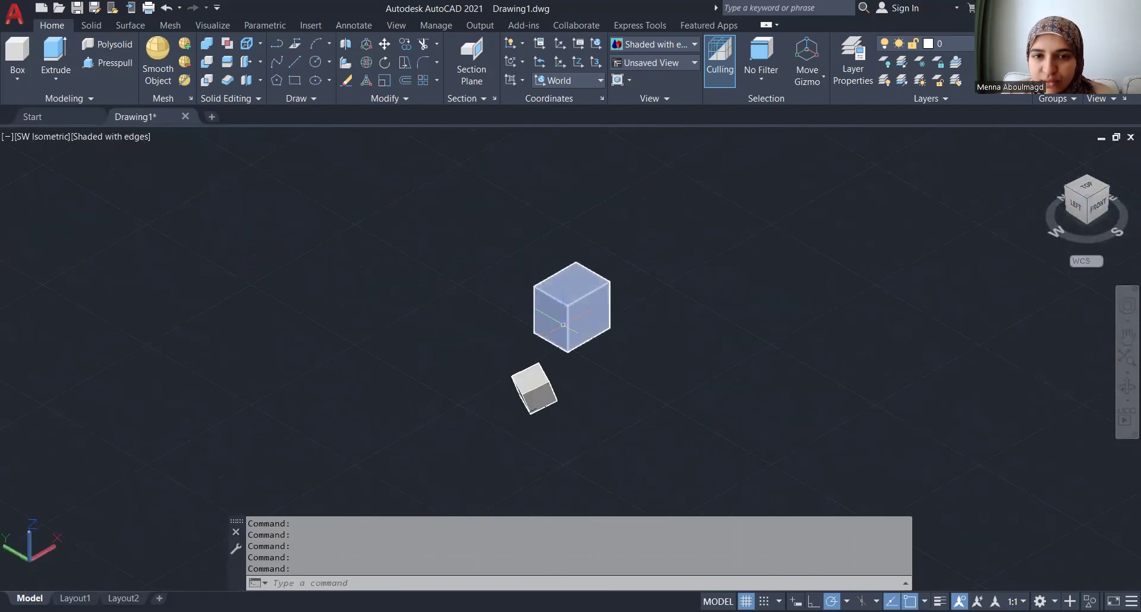
scroll(527, 306, "down", 5)
scroll(527, 306, "up", 5)
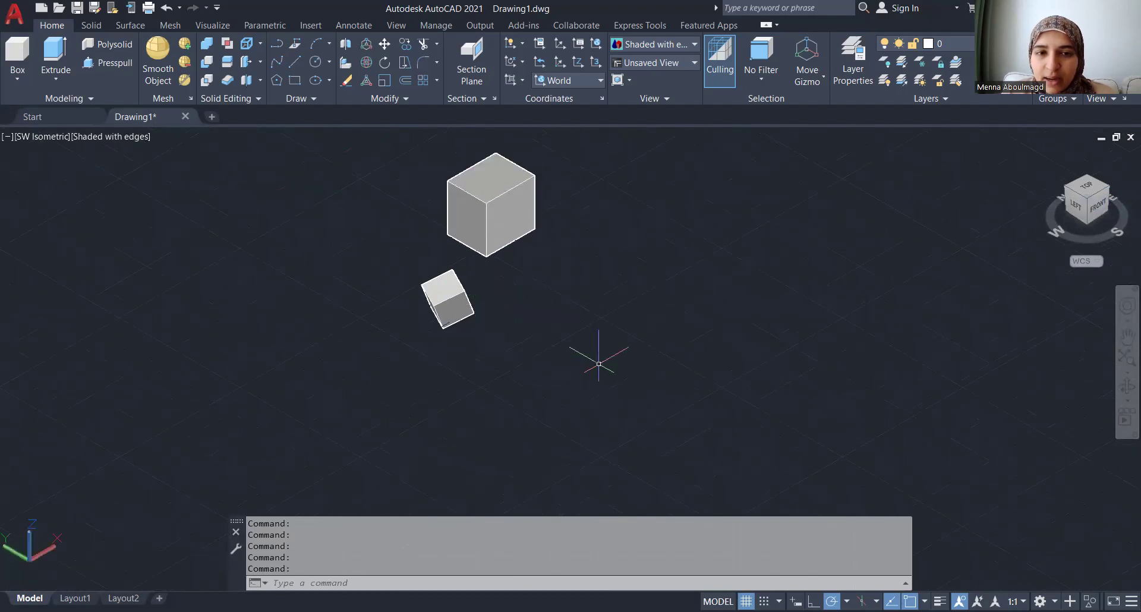
scroll(599, 356, "down", 3)
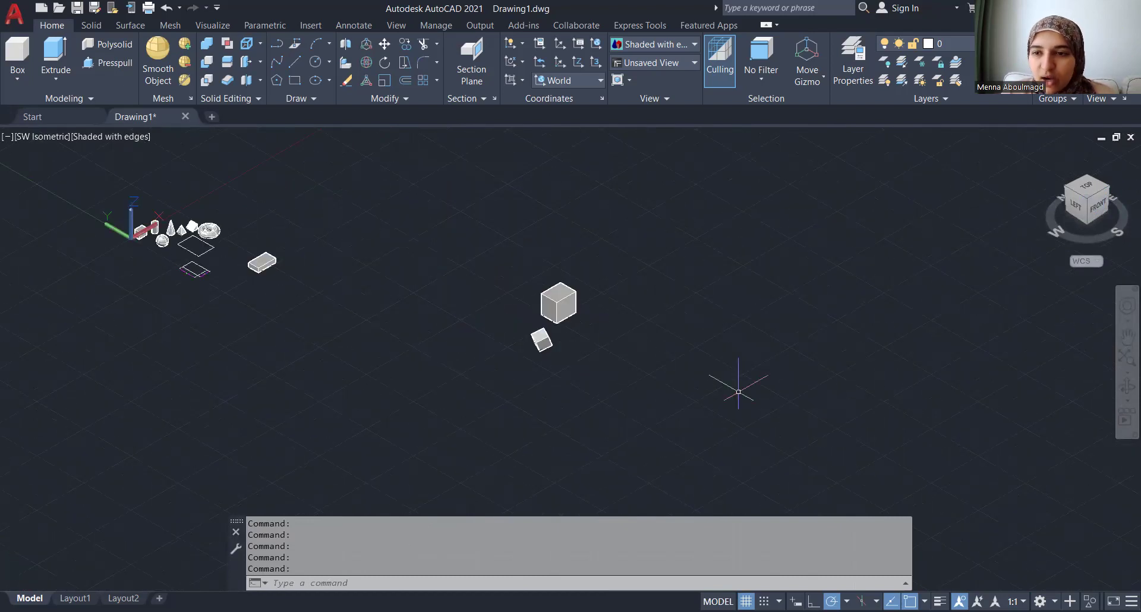
Step: Orbit the scene with 3DORBIT until the two cubes sit central and the other solids lie left
left_click(1125, 387)
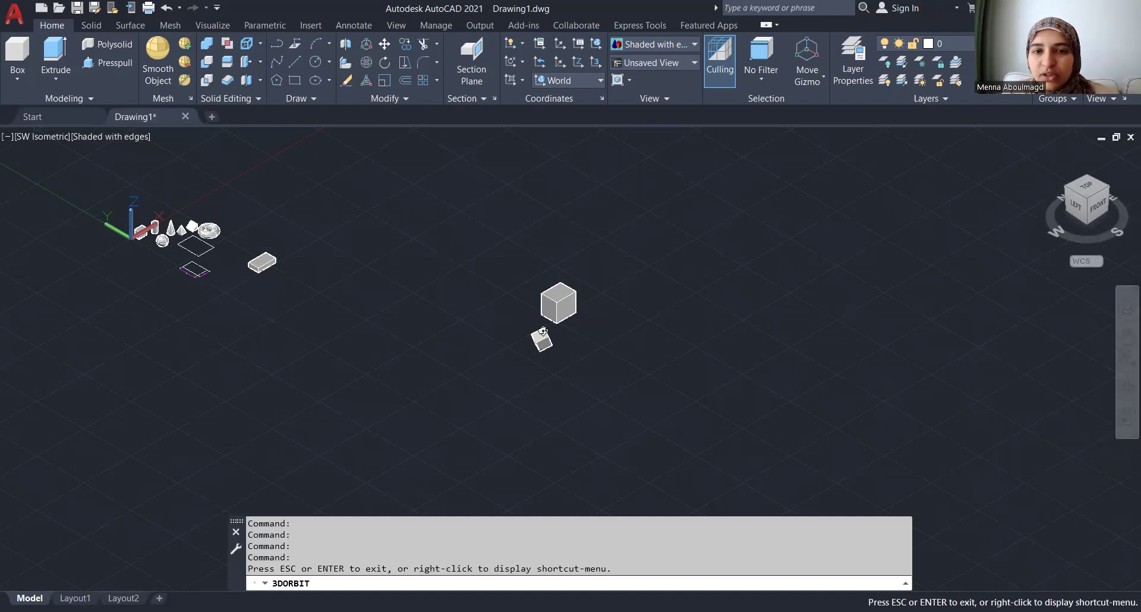
mouse_move(579, 320)
left_mouse_down()
mouse_move(443, 325)
mouse_move(466, 324)
mouse_move(440, 374)
mouse_move(262, 286)
mouse_move(193, 324)
mouse_move(176, 390)
mouse_move(496, 422)
mouse_move(523, 381)
mouse_move(528, 469)
mouse_move(527, 291)
mouse_move(553, 162)
mouse_move(527, 334)
mouse_move(212, 306)
mouse_move(614, 332)
mouse_move(599, 354)
mouse_move(766, 396)
left_mouse_up()
mouse_move(999, 312)
left_mouse_down()
mouse_move(873, 314)
mouse_move(1067, 230)
left_mouse_up()
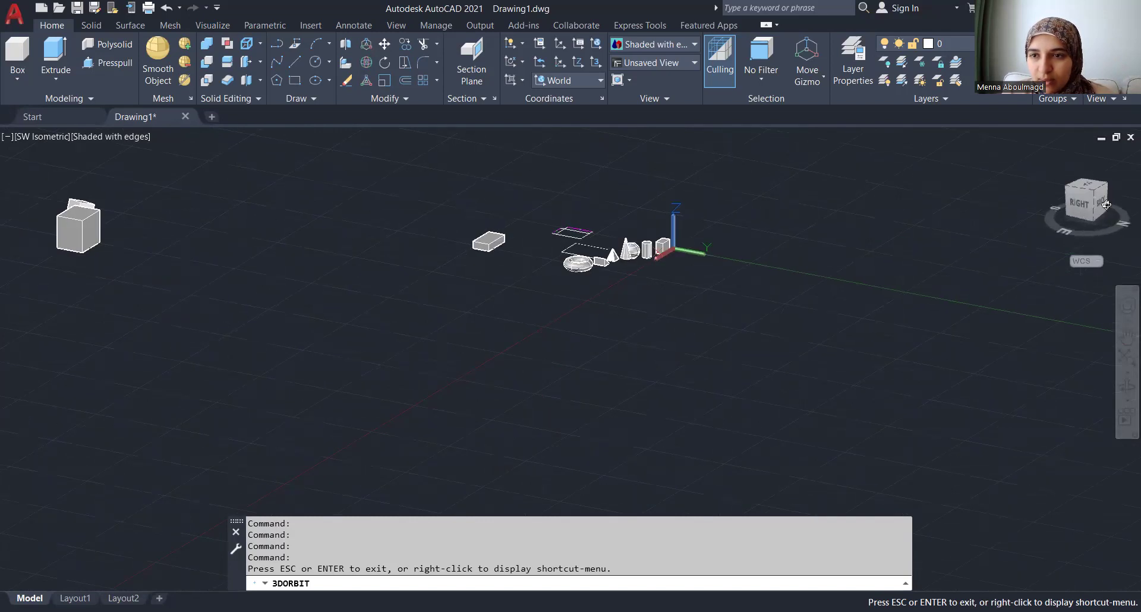
mouse_move(690, 355)
left_mouse_down()
mouse_move(591, 383)
mouse_move(449, 357)
mouse_move(471, 277)
mouse_move(422, 336)
mouse_move(438, 321)
mouse_move(461, 410)
mouse_move(382, 403)
mouse_move(357, 341)
mouse_move(268, 296)
mouse_move(250, 326)
mouse_move(408, 328)
mouse_move(288, 326)
mouse_move(458, 303)
left_mouse_up()
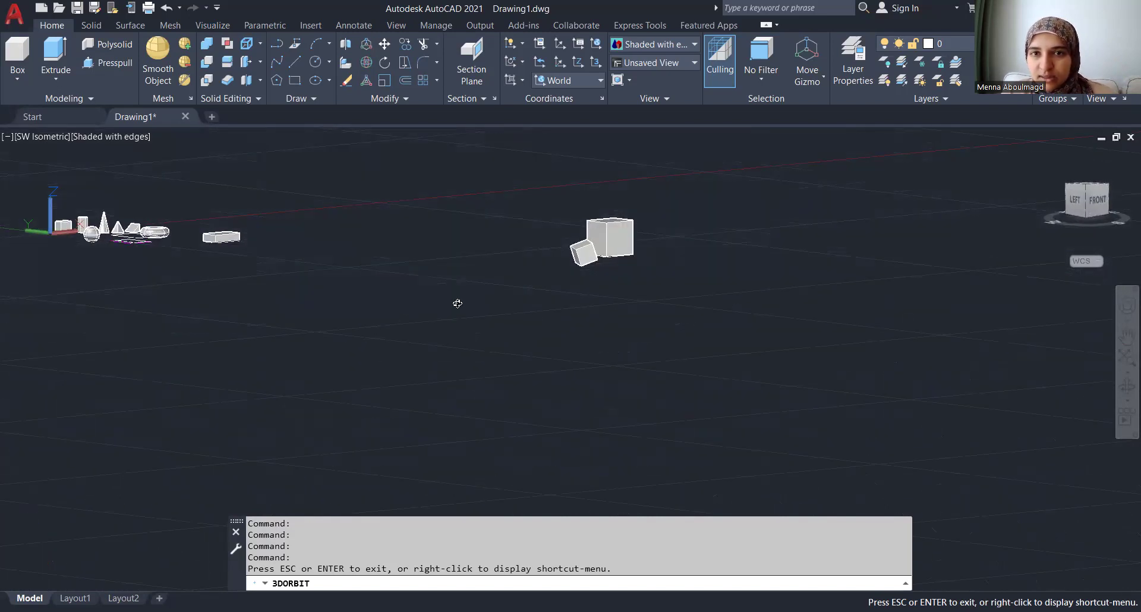
key("Escape")
Step: Step through Front, Right, Back and NW Isometric views, then zoom in and orbit around the cubes
left_click(1098, 207)
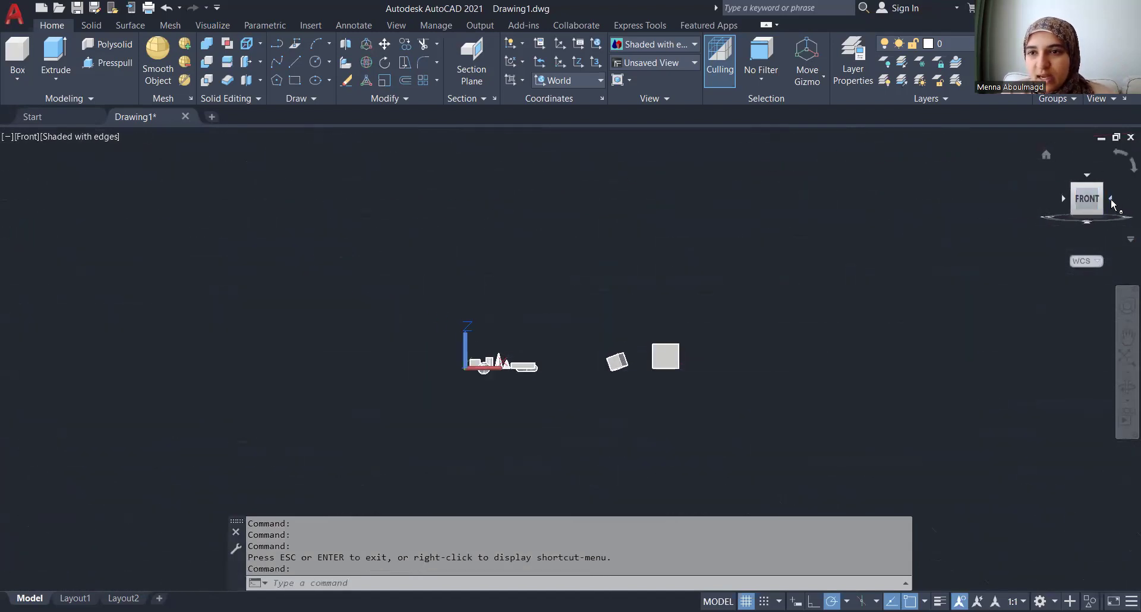
left_click(1111, 201)
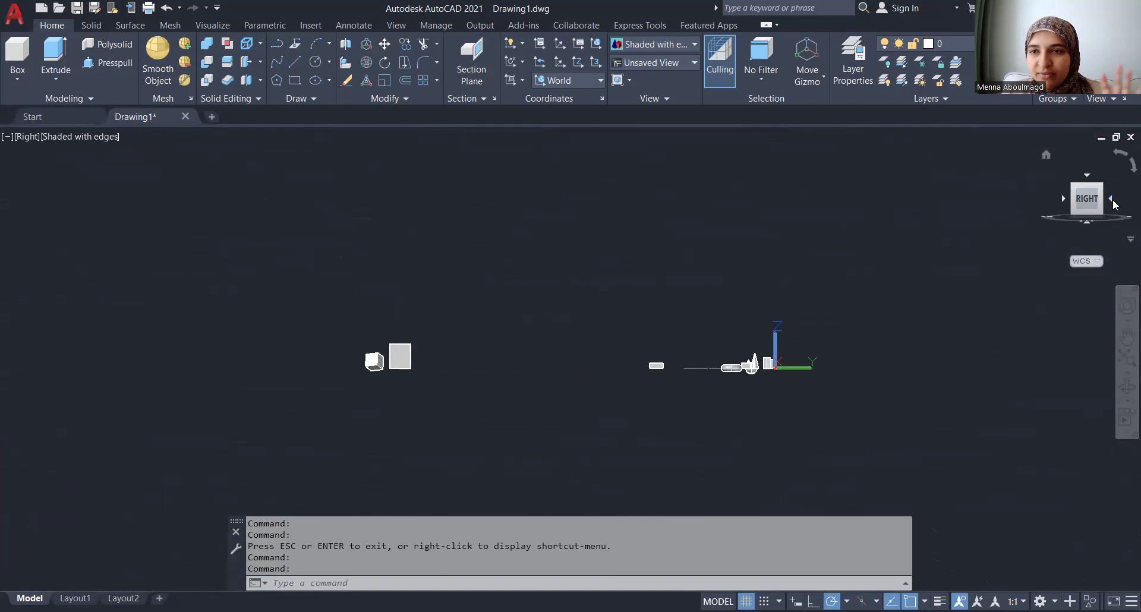
left_click(1111, 200)
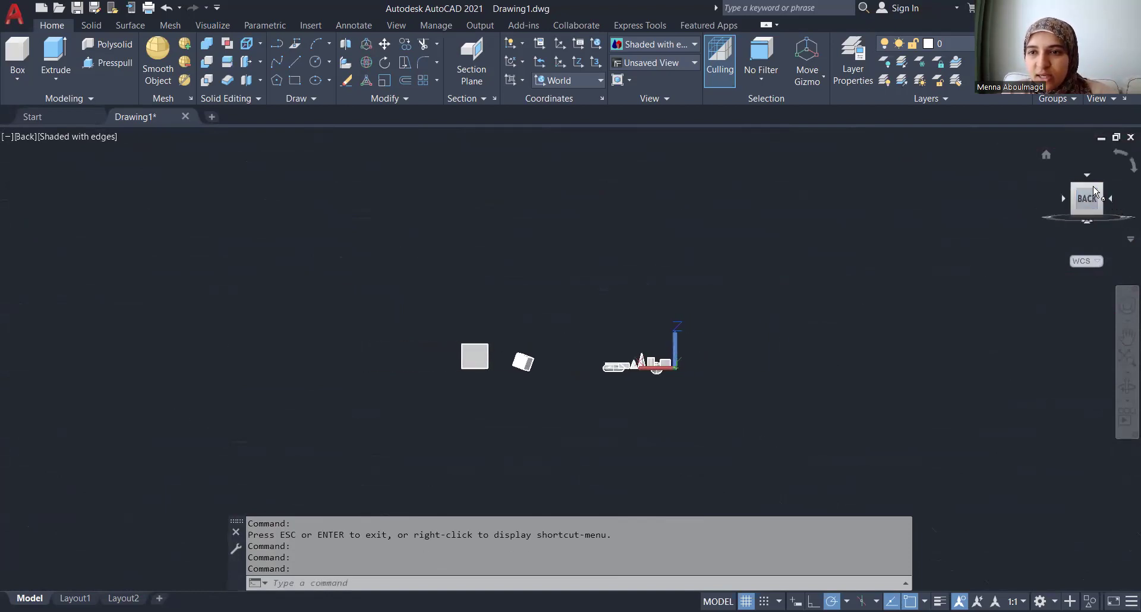
left_click(1102, 187)
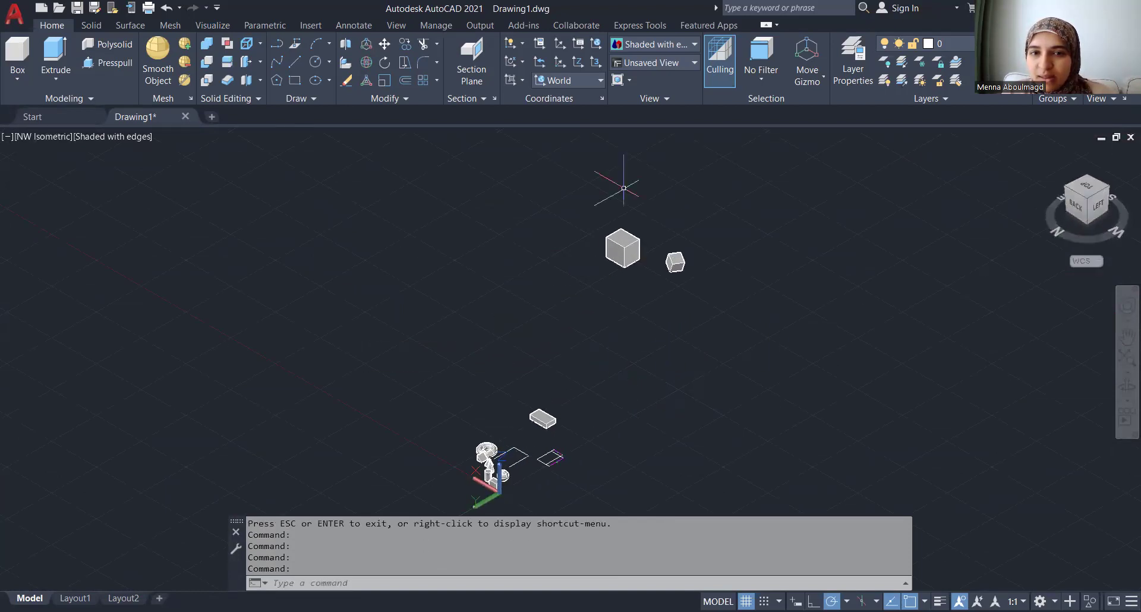
scroll(598, 340, "up", 2)
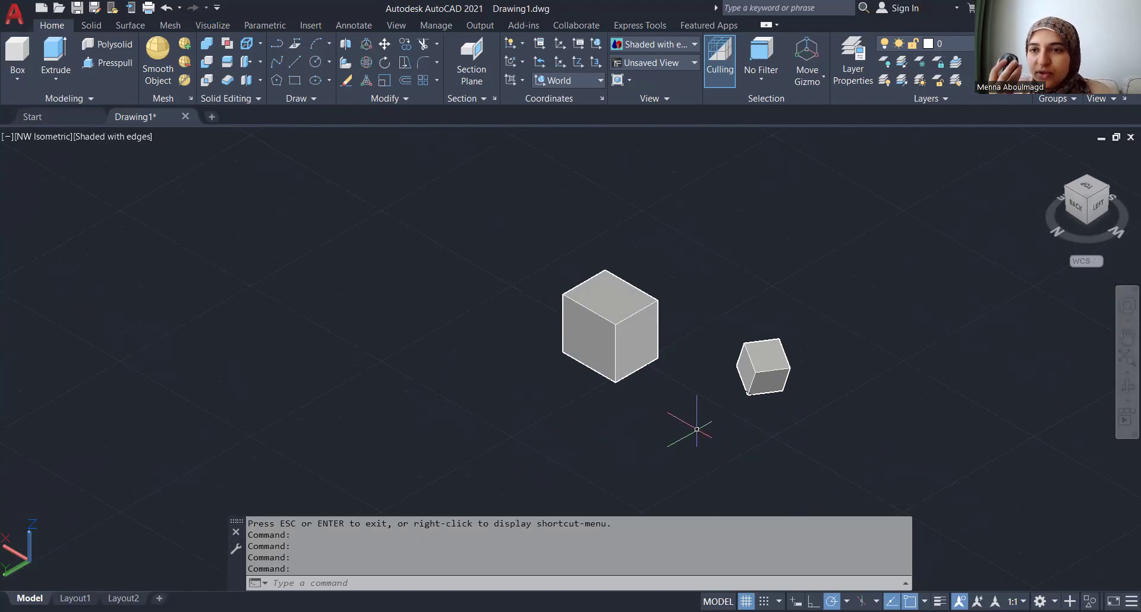
mouse_move(627, 409)
middle_mouse_down("shift")
mouse_move(631, 357)
mouse_move(431, 246)
mouse_move(585, 393)
mouse_move(673, 357)
mouse_move(759, 465)
mouse_move(880, 402)
mouse_move(820, 423)
mouse_move(844, 413)
mouse_move(751, 414)
middle_mouse_up("shift")
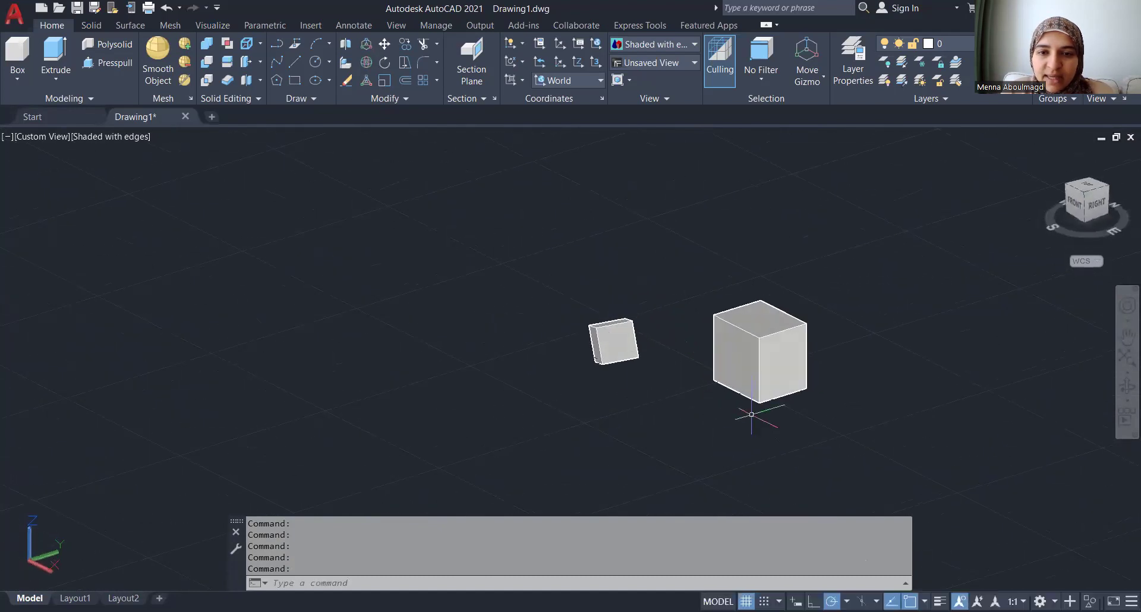
Step: Zoom to extents to show every solid, then zoom in on the cubes and tilt them
middle_click(664, 386)
middle_click(665, 385)
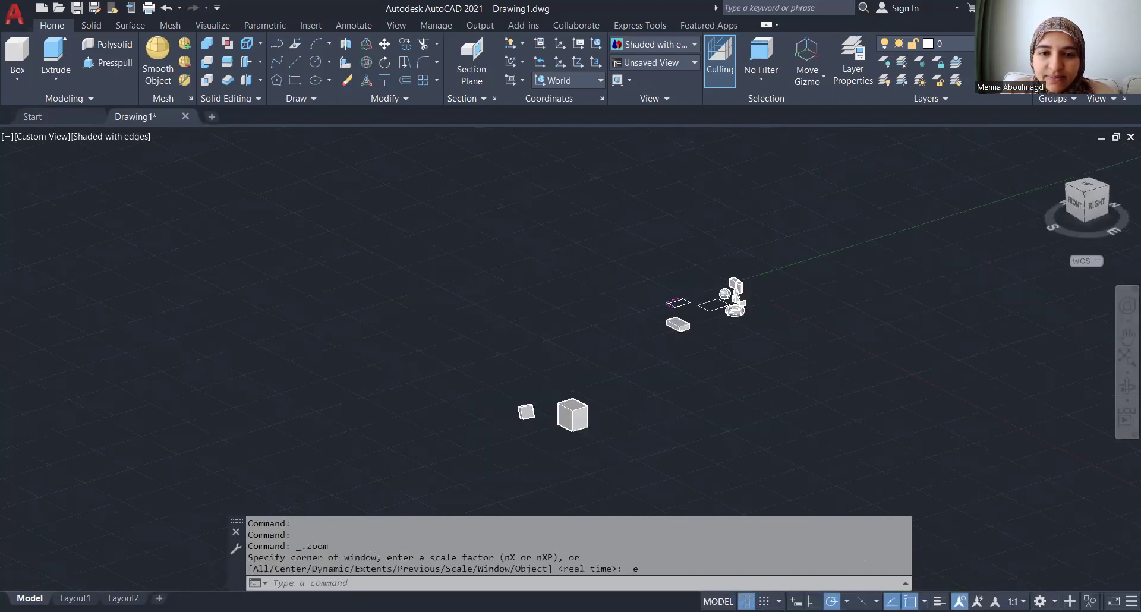
scroll(583, 400, "up", 3)
scroll(595, 378, "up", 1)
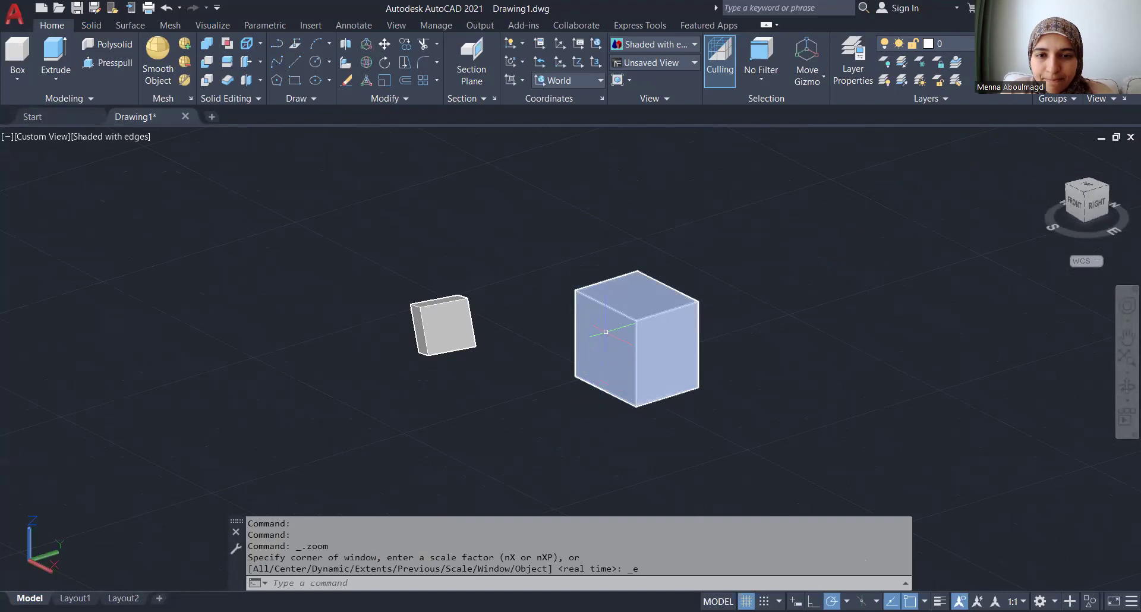
mouse_move(599, 421)
middle_mouse_down("shift")
mouse_move(769, 374)
mouse_move(597, 396)
middle_mouse_up("shift")
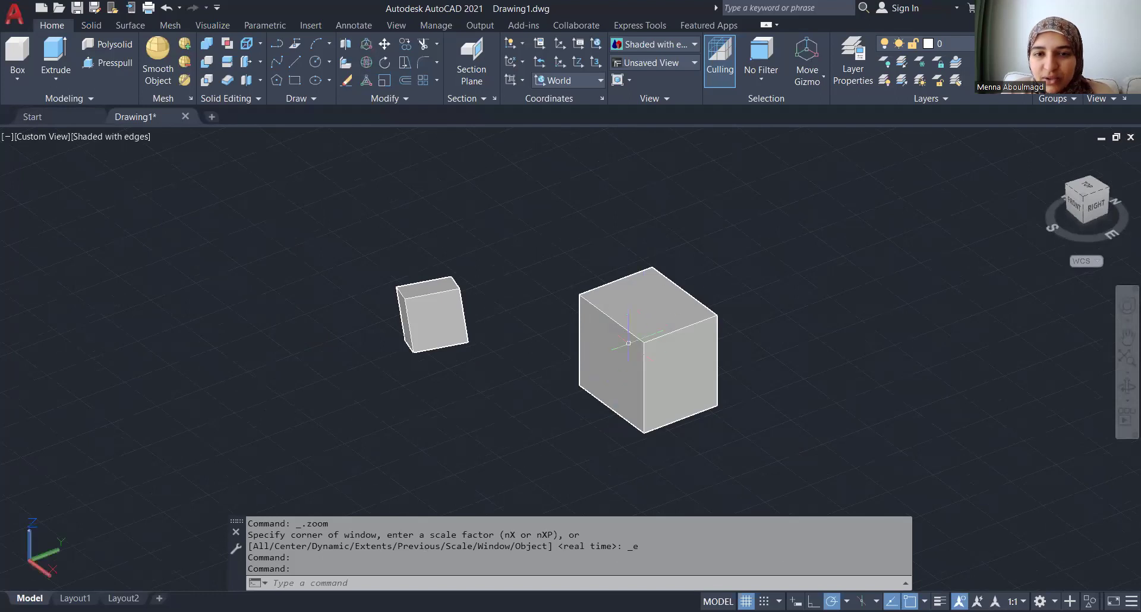
Step: Orbit the two cubes twice with the navigation-bar Orbit to reach a new tilted viewpoint
left_click(1125, 389)
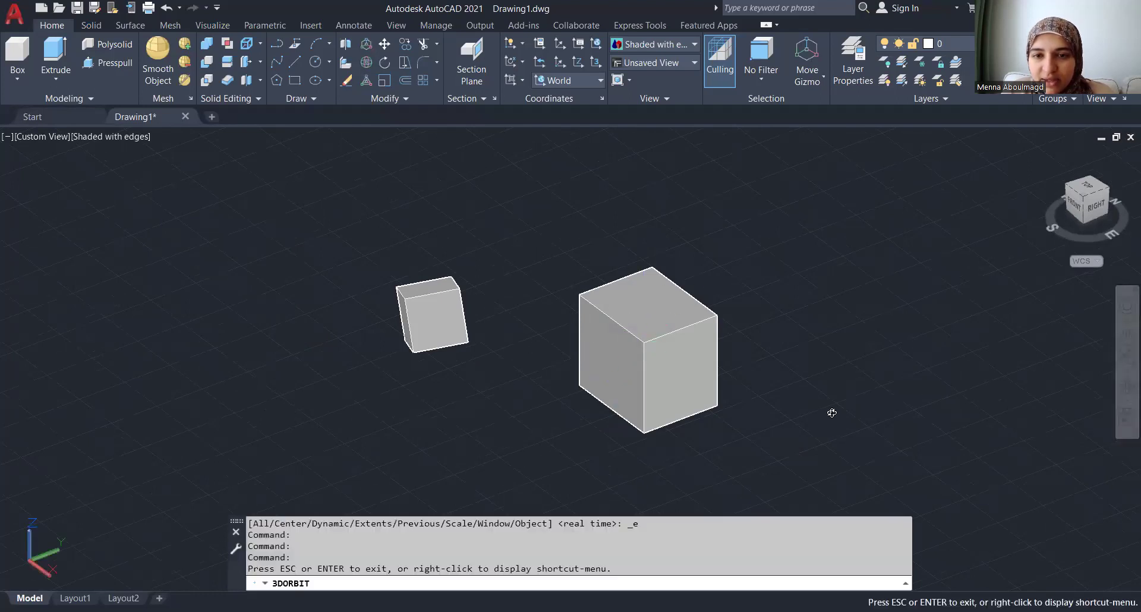
left_click_drag(746, 378, 734, 398)
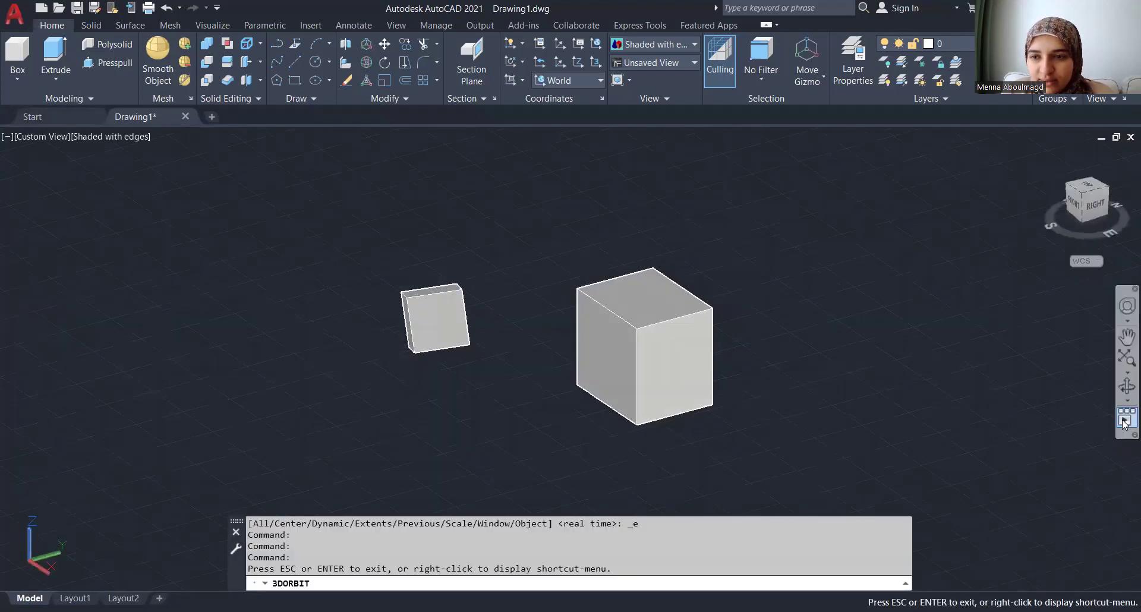
key("Escape")
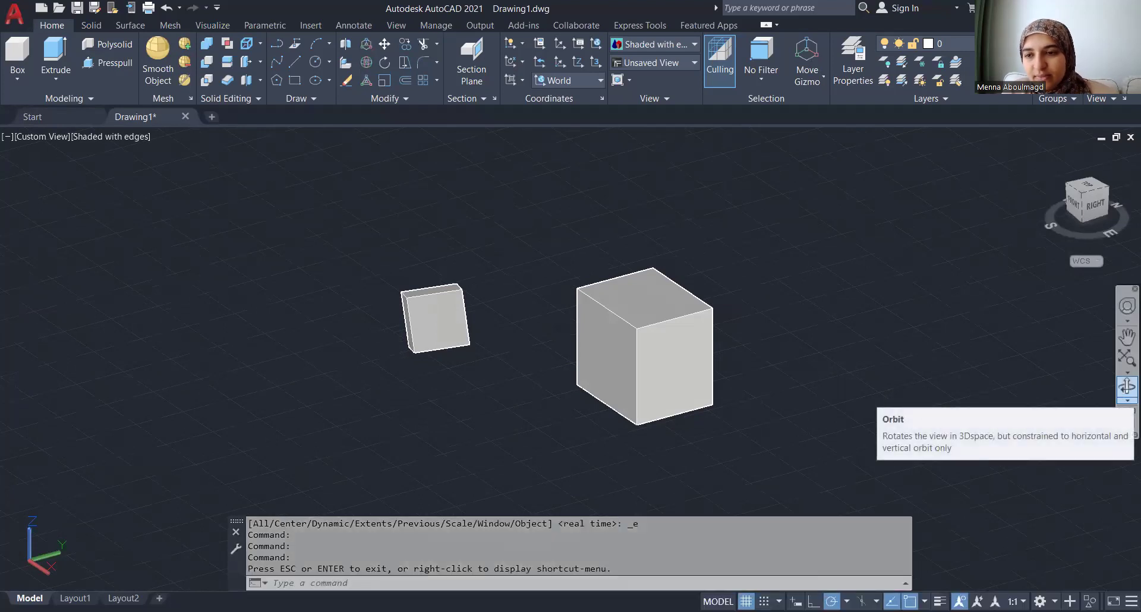
left_click(1127, 387)
left_click_drag(601, 382, 602, 365)
key("Escape")
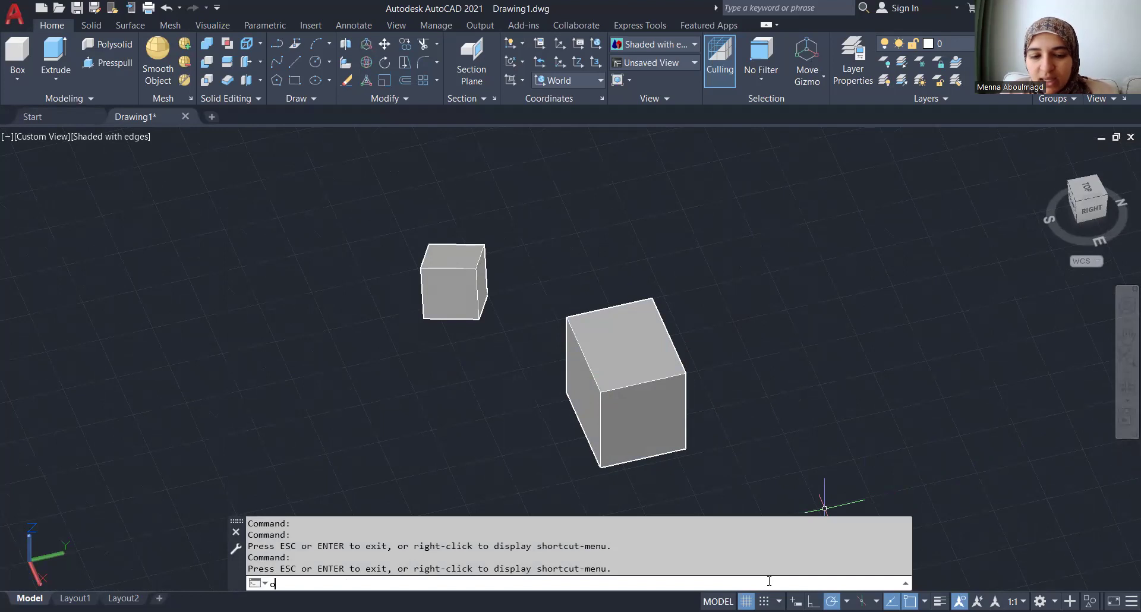
Step: Orbit with 3DORBIT, started from the ORBIT command, to see the cubes' front side
type("rbit")
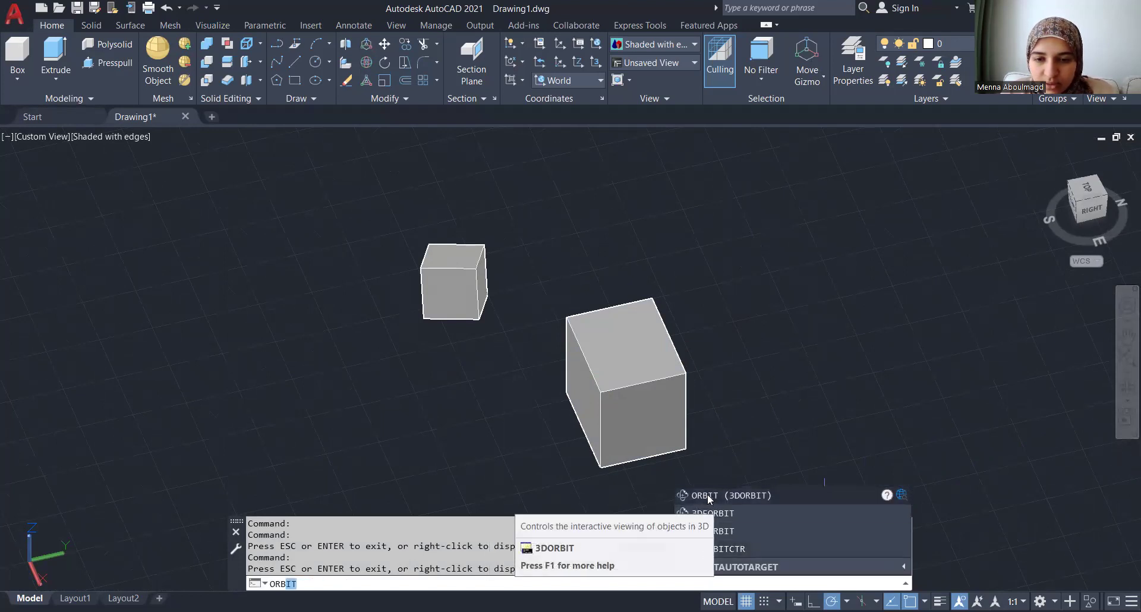
left_click(745, 498)
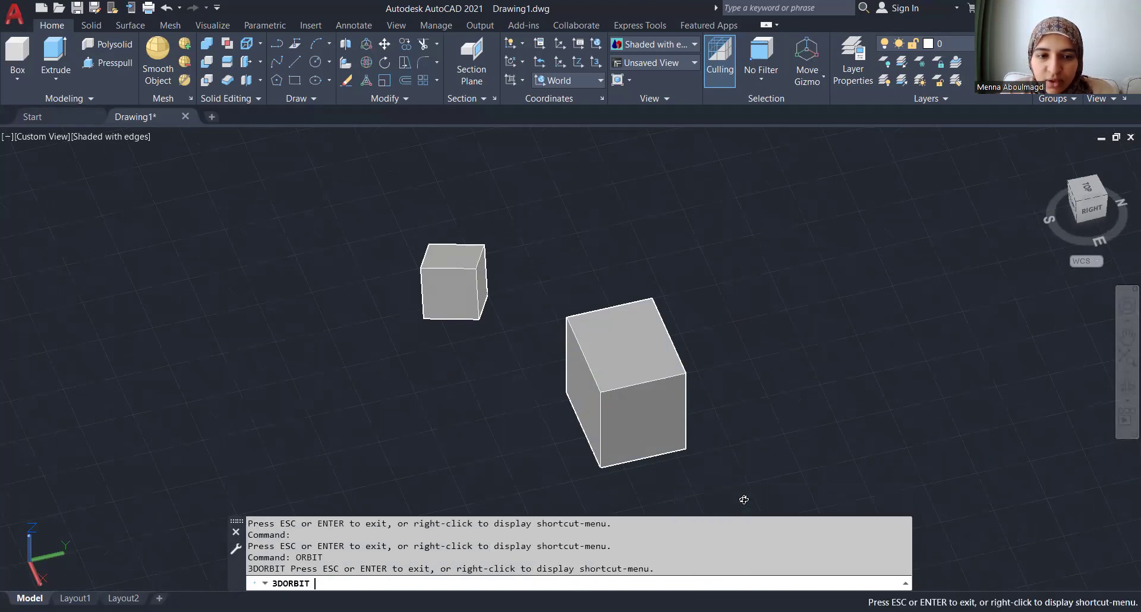
mouse_move(632, 402)
left_mouse_down()
mouse_move(443, 385)
mouse_move(526, 362)
mouse_move(384, 278)
mouse_move(359, 318)
mouse_move(775, 357)
mouse_move(665, 350)
mouse_move(730, 370)
left_mouse_up()
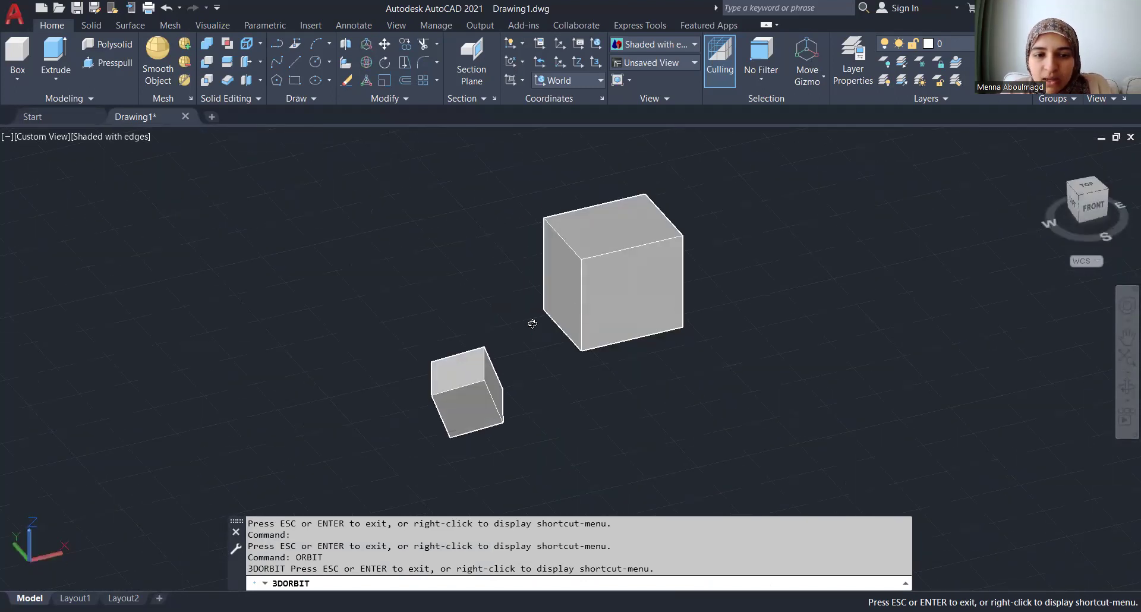
key("Escape")
Step: Zoom far out over all the solids, adjusting the zoom back and forth
scroll(489, 319, "down", 5)
scroll(502, 335, "down", 3)
scroll(424, 333, "up", 2)
scroll(475, 321, "up", 3)
scroll(531, 313, "up", 3)
scroll(362, 250, "down", 4)
scroll(616, 344, "down", 3)
scroll(616, 344, "up", 3)
scroll(616, 343, "down", 4)
scroll(422, 237, "up", 1)
scroll(428, 240, "up", 2)
scroll(440, 247, "down", 3)
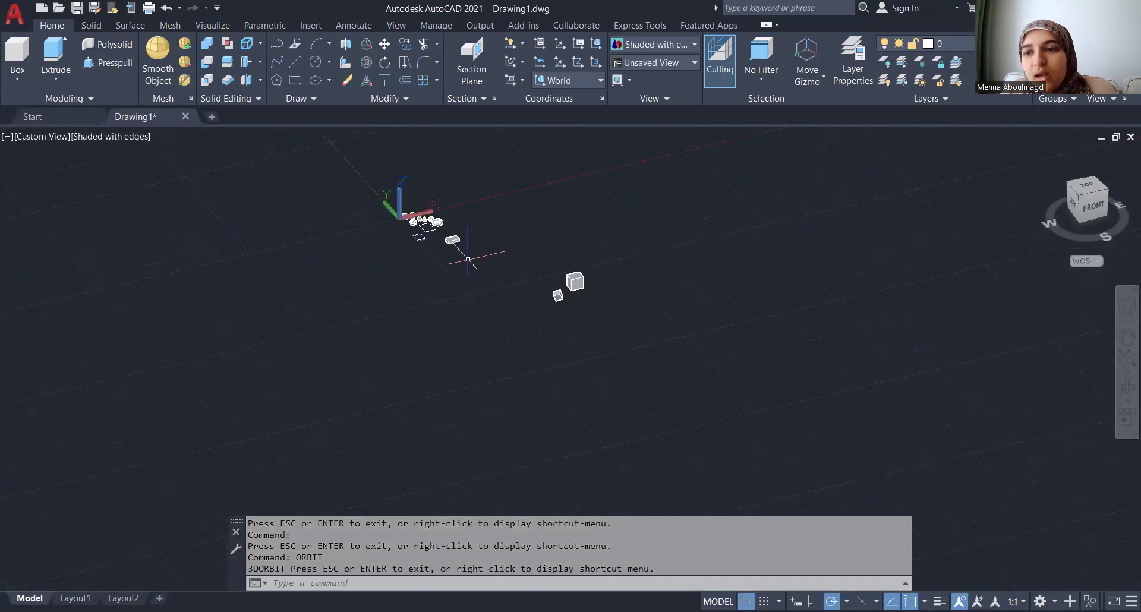
mouse_move(1086, 203)
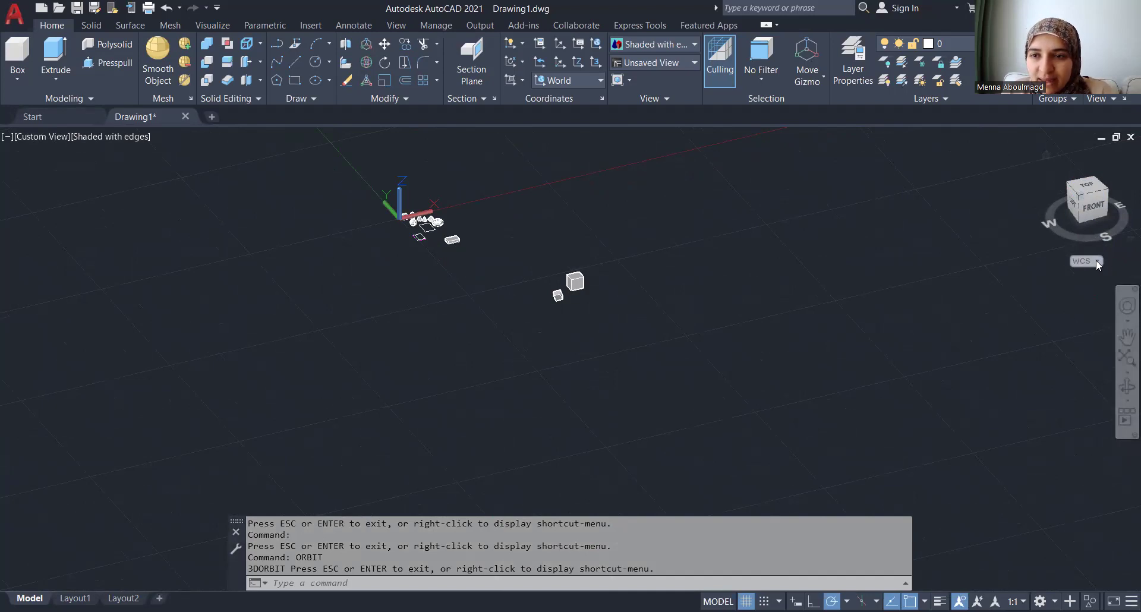
Step: Check the coordinate system list, keep World, and zoom to frame all solids around the cubes
left_click(1098, 264)
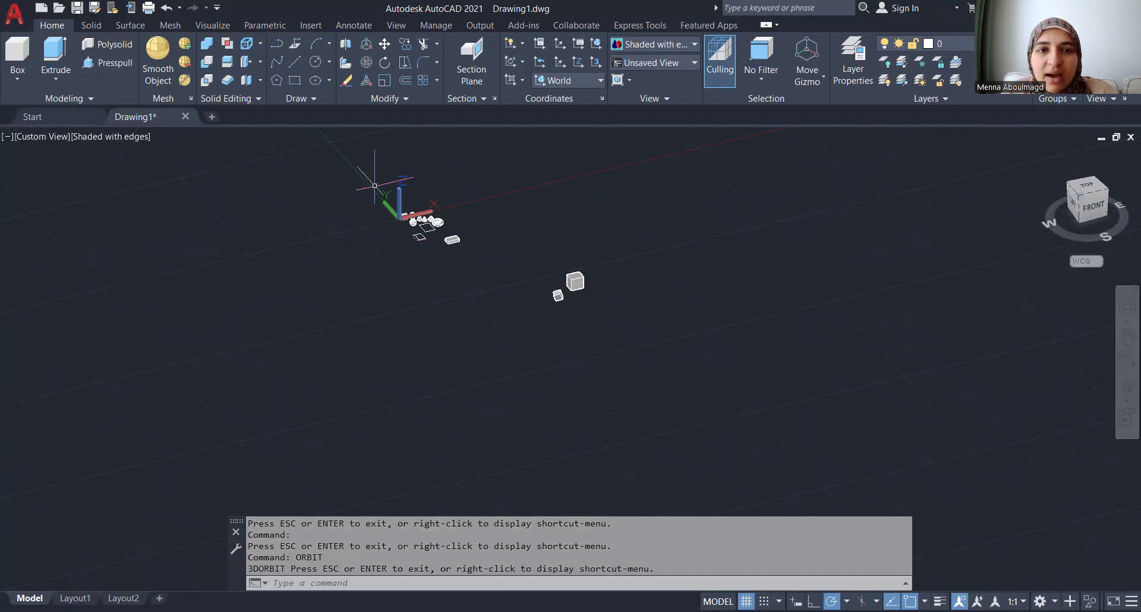
scroll(408, 237, "up", 5)
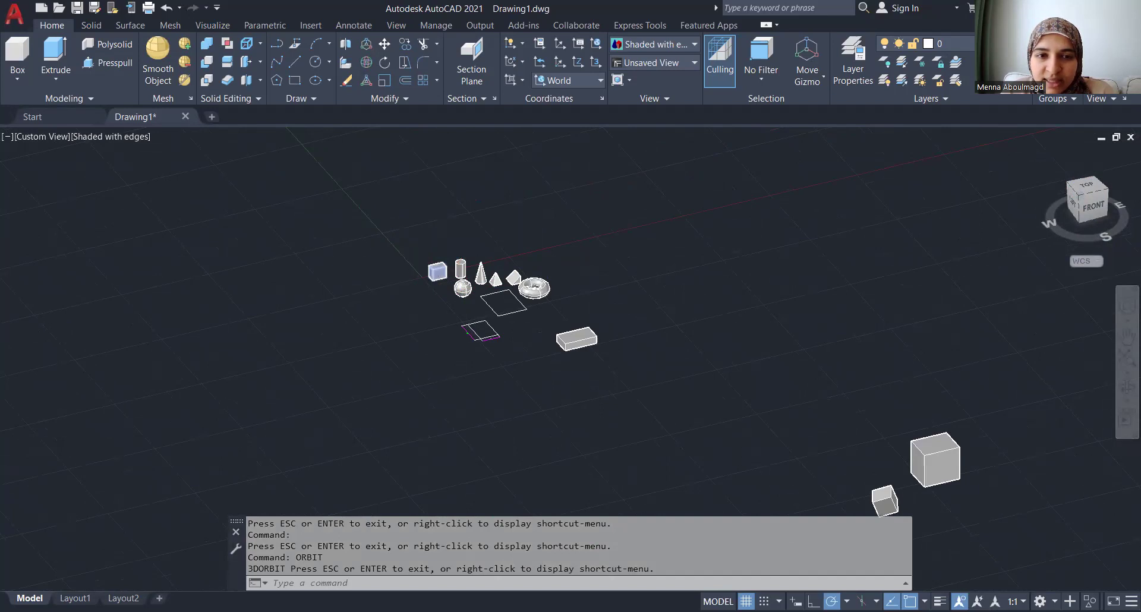
scroll(433, 265, "up", 8)
scroll(301, 191, "down", 8)
scroll(627, 344, "up", 3)
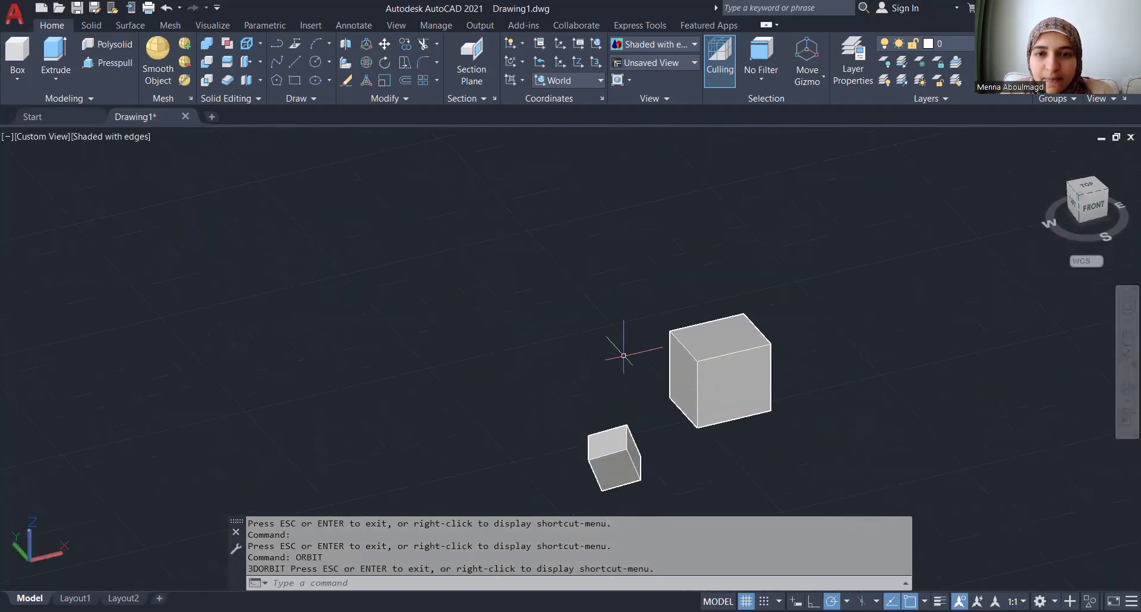
scroll(503, 276, "down", 2)
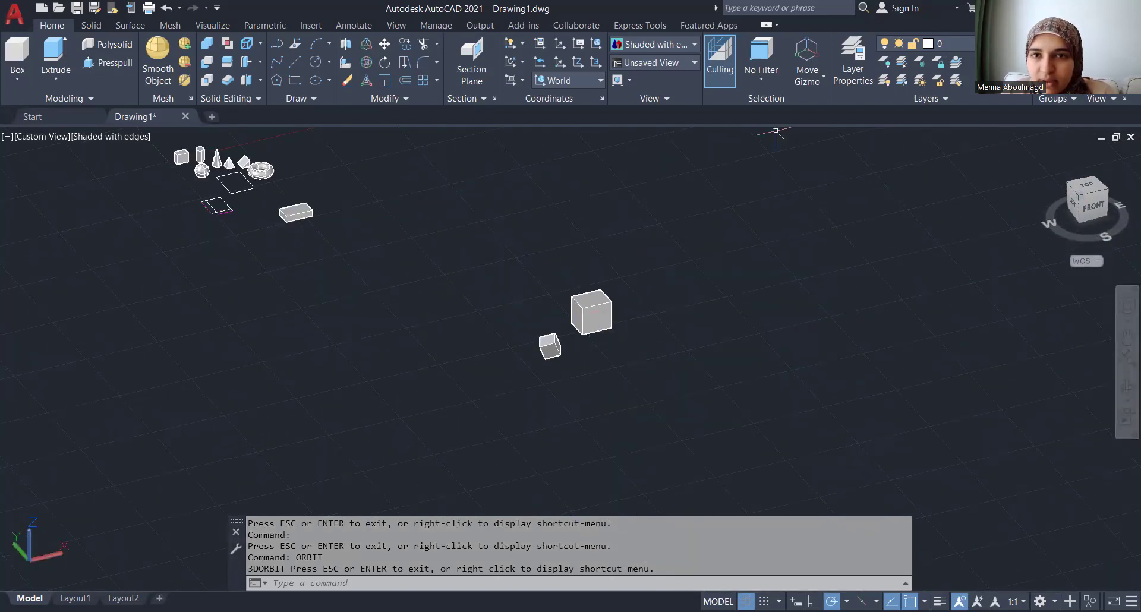